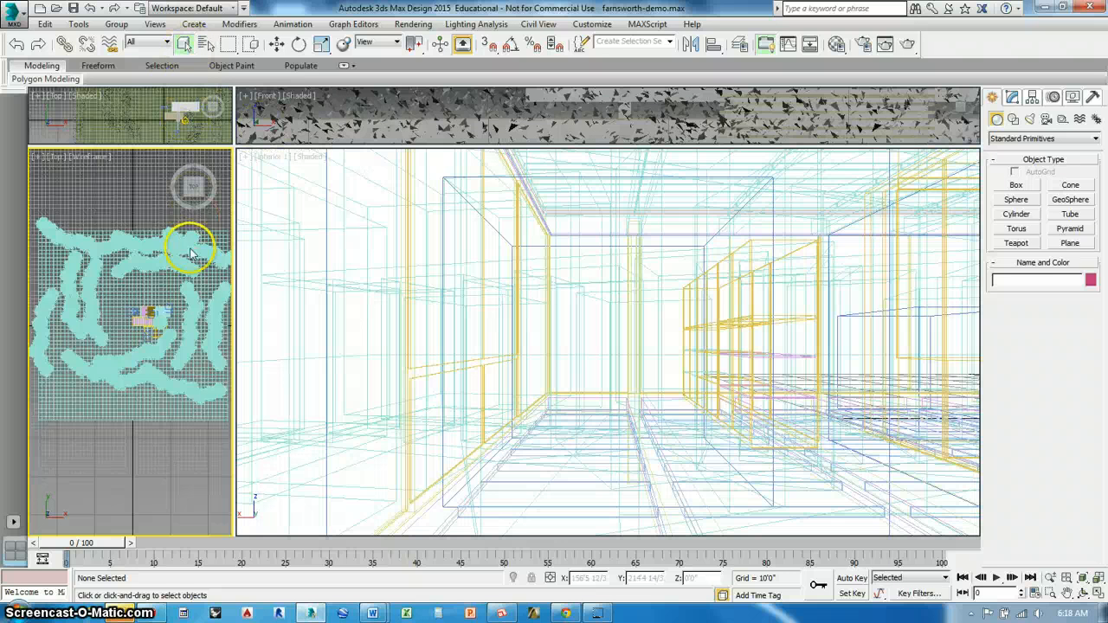
left_click(190, 251)
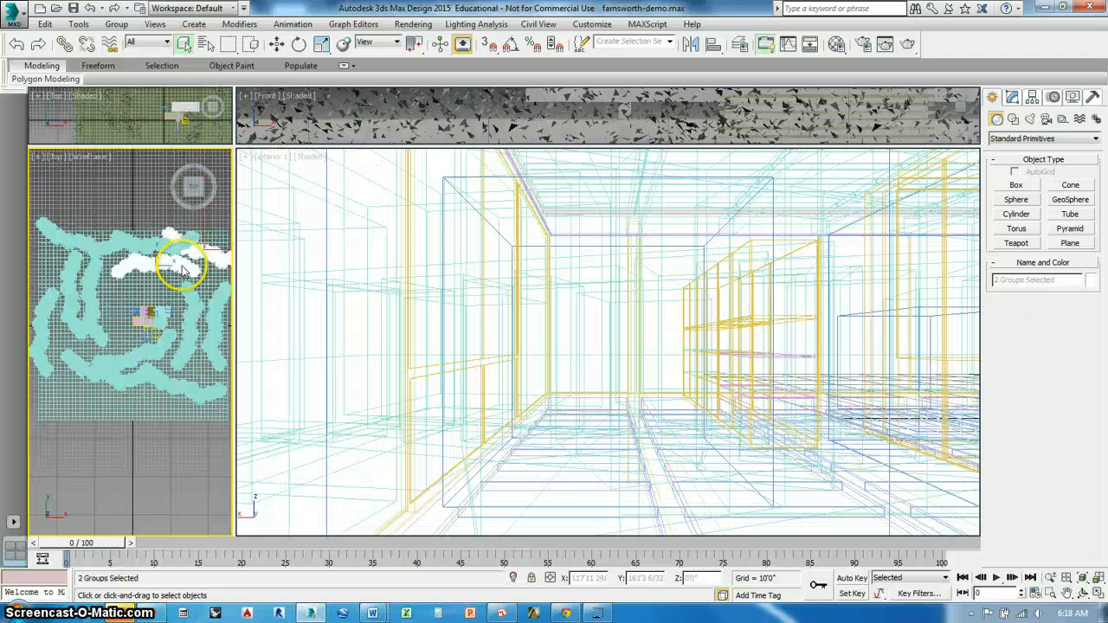
left_click(174, 249, "ctrl")
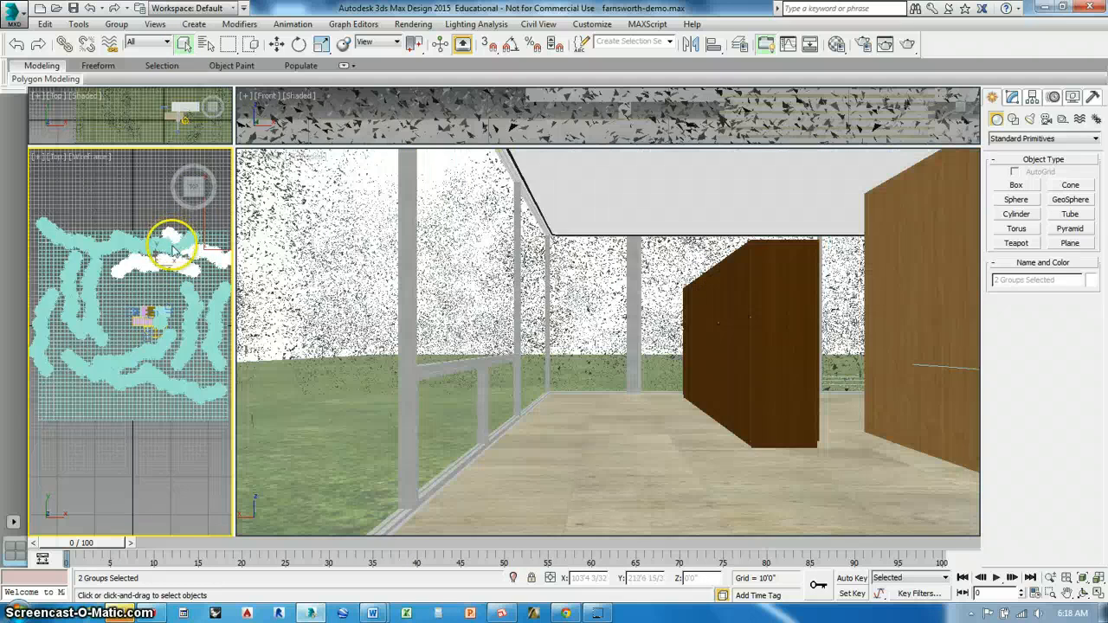
left_click(136, 208)
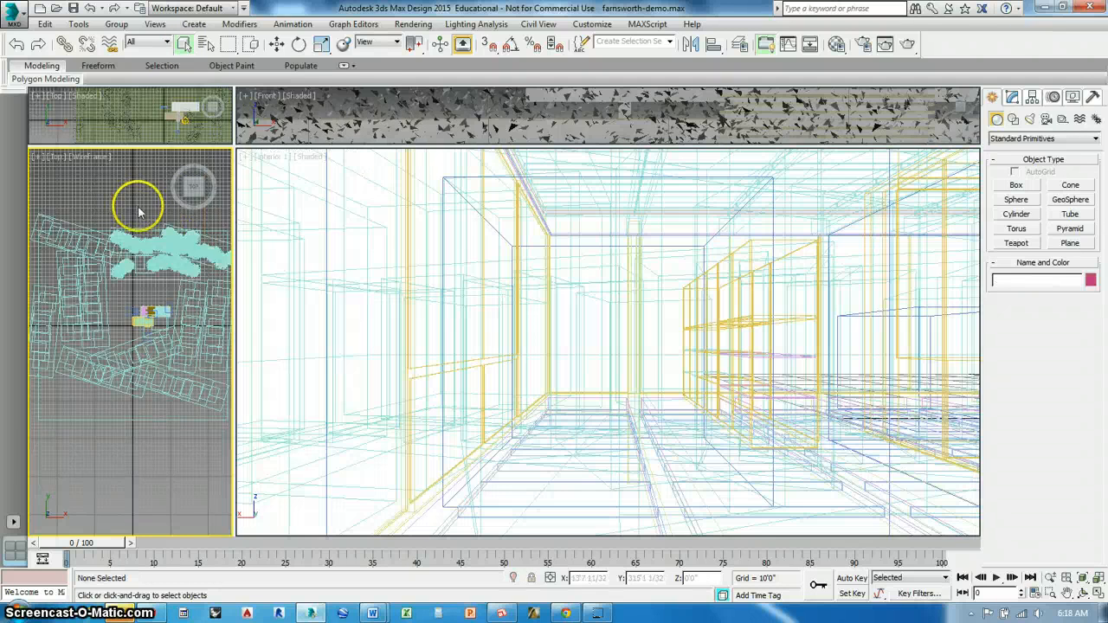
Bring up the scene's object selection list and filter it to include groups while excluding geometry, shapes and lights
key("h")
left_click(49, 50)
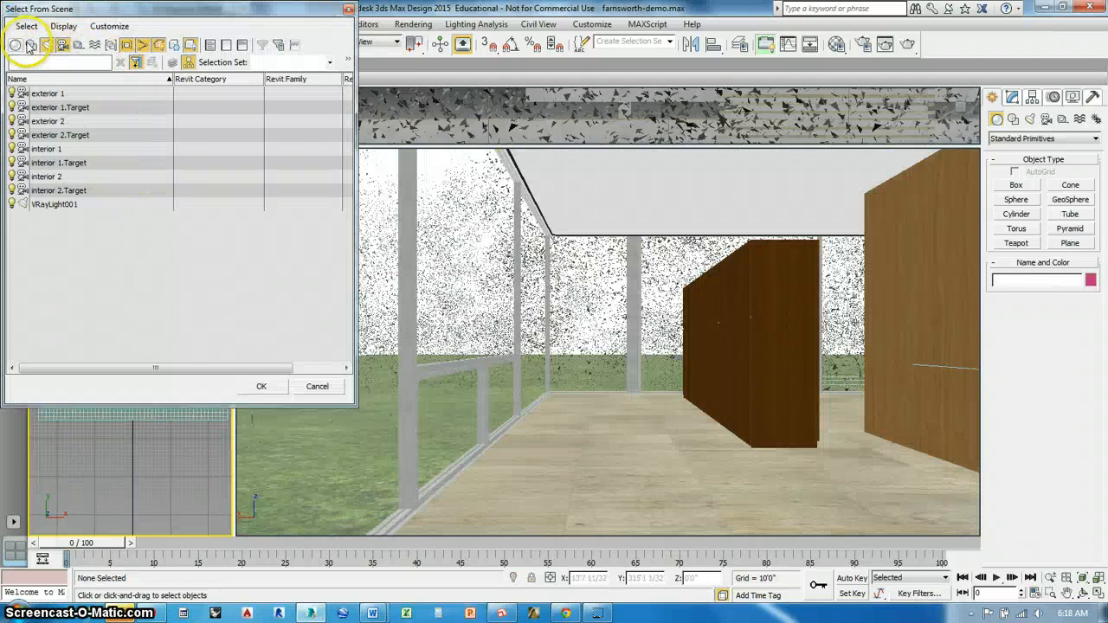
left_click(17, 46)
left_click(89, 315)
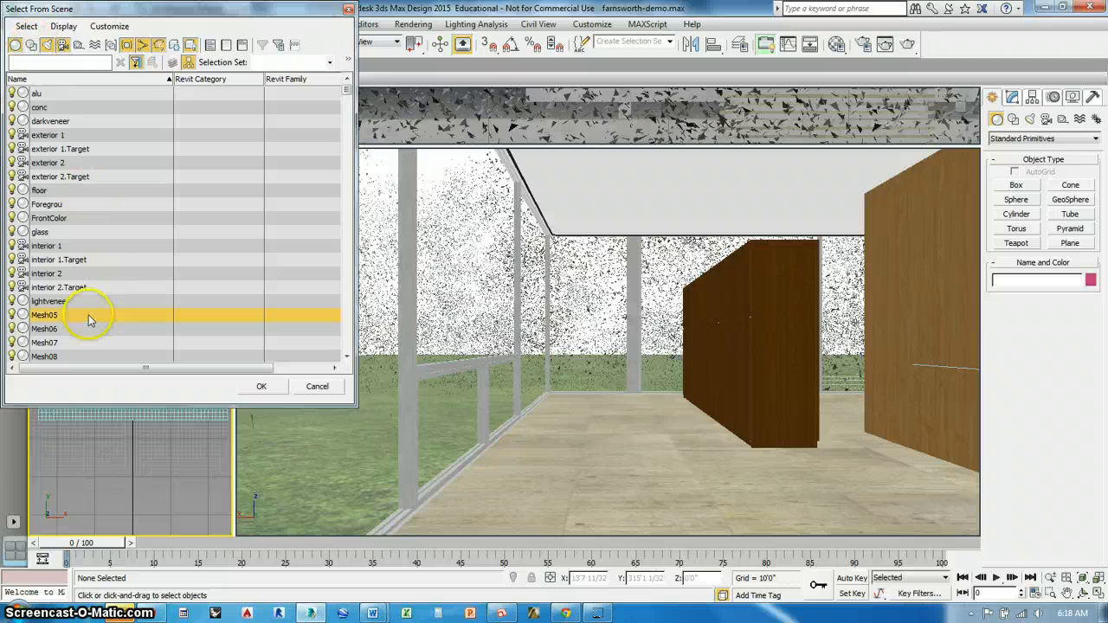
scroll(89, 317, "down", 5)
scroll(89, 317, "up", 1)
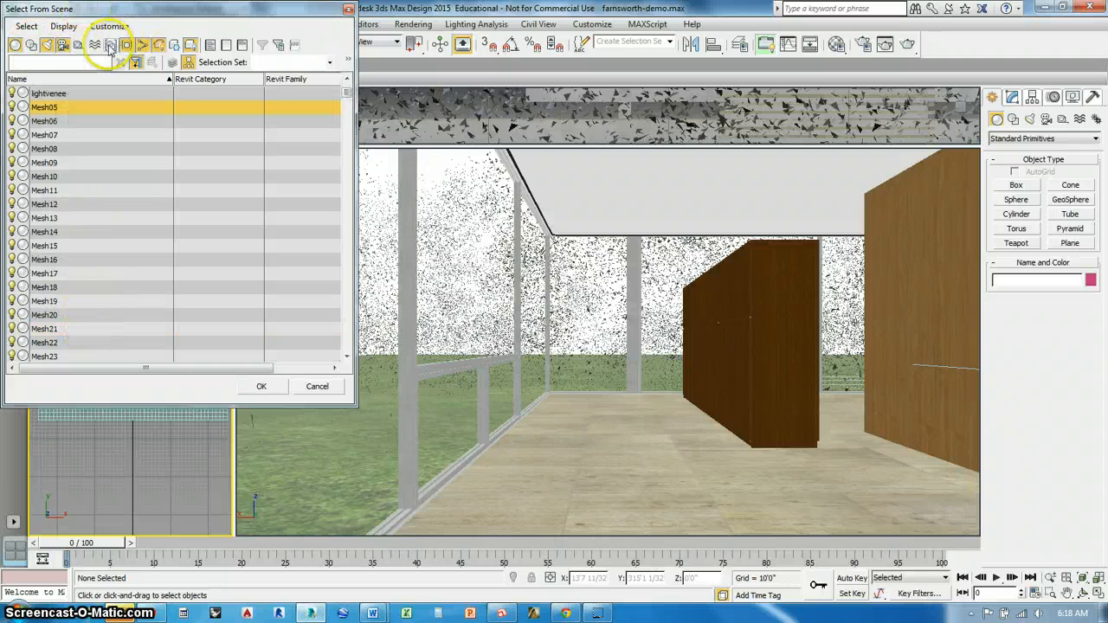
scroll(165, 303, "down", 15)
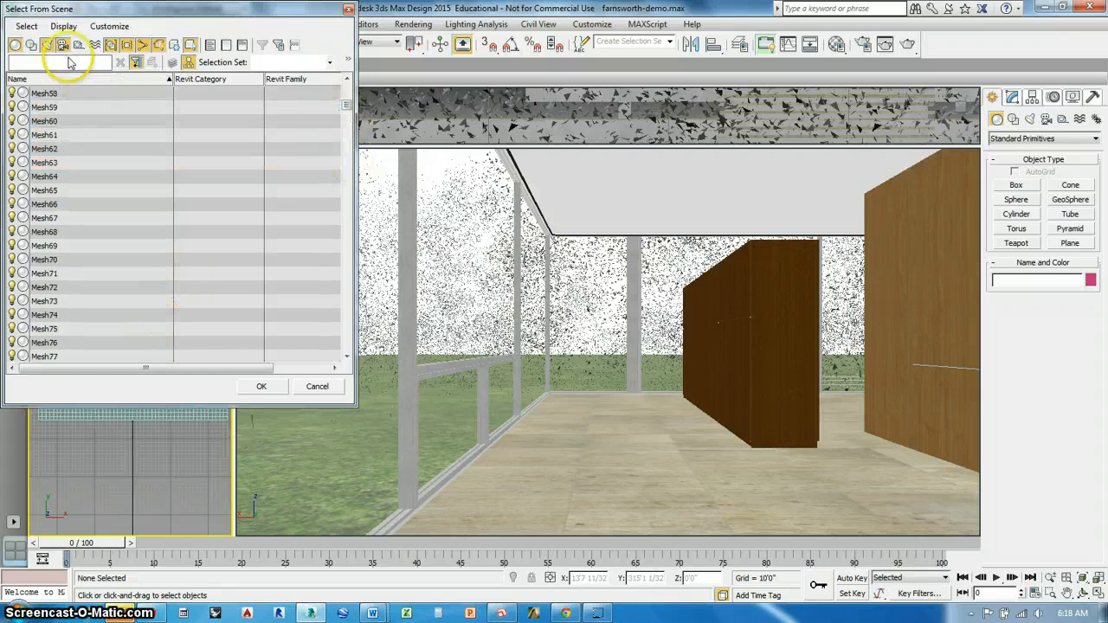
left_click(16, 45)
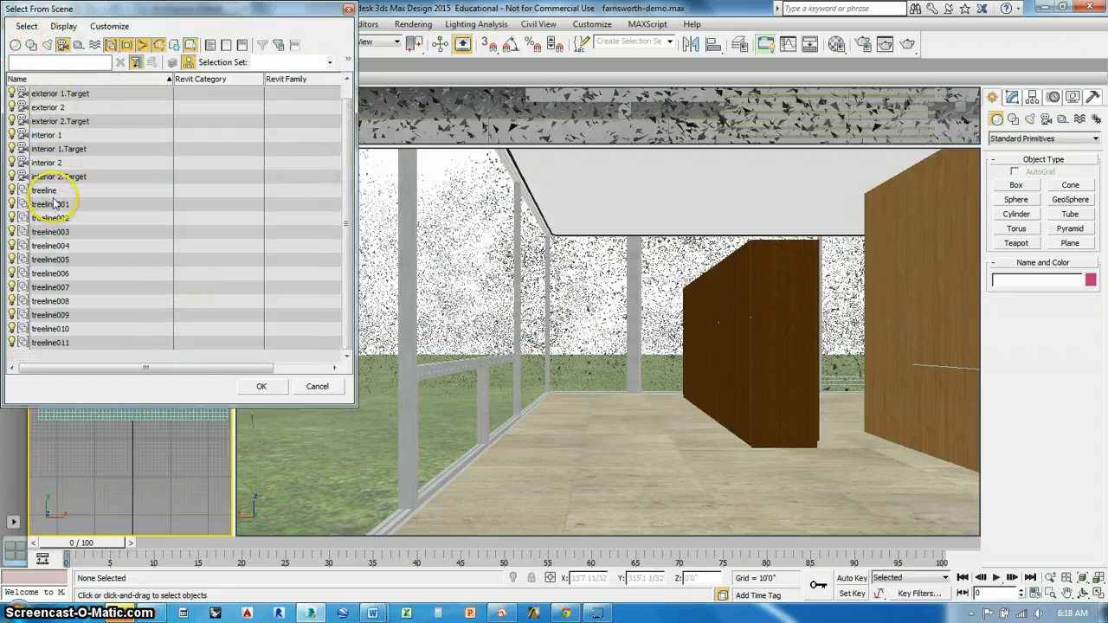
Select all the groups from treeline through treeline011 and hide them
left_click(45, 191)
left_click(52, 343, "shift")
left_click(262, 386)
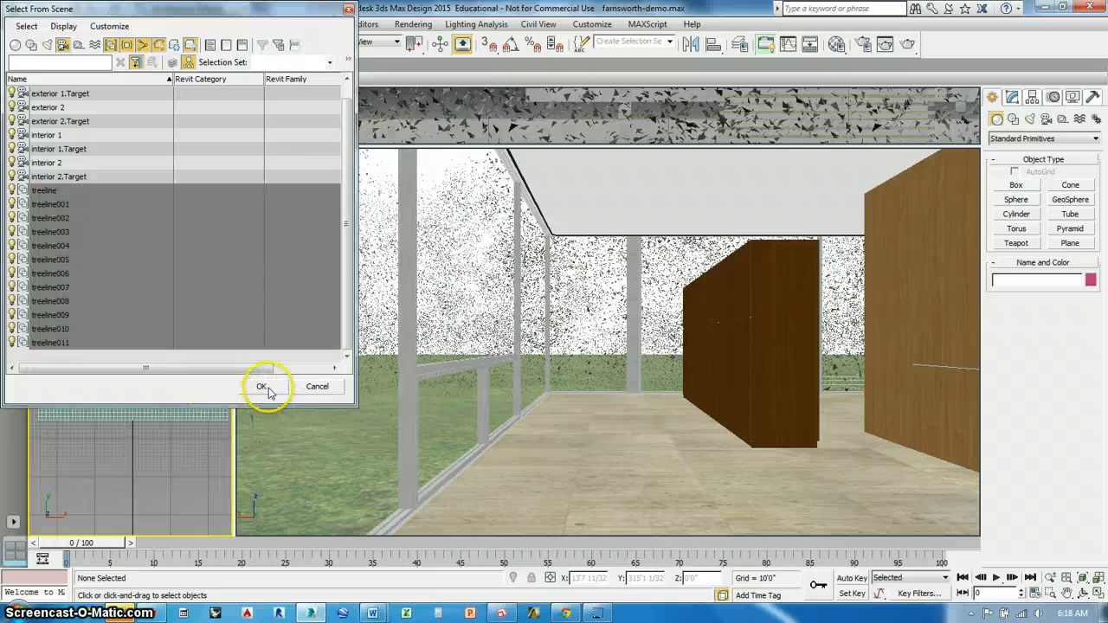
right_click(161, 241)
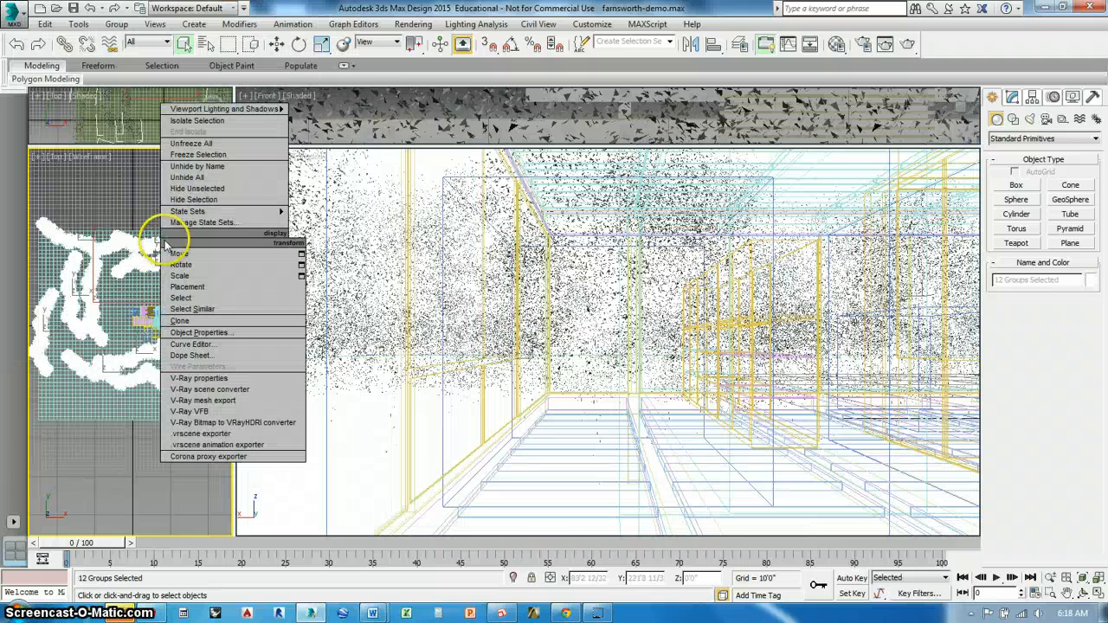
left_click(178, 200)
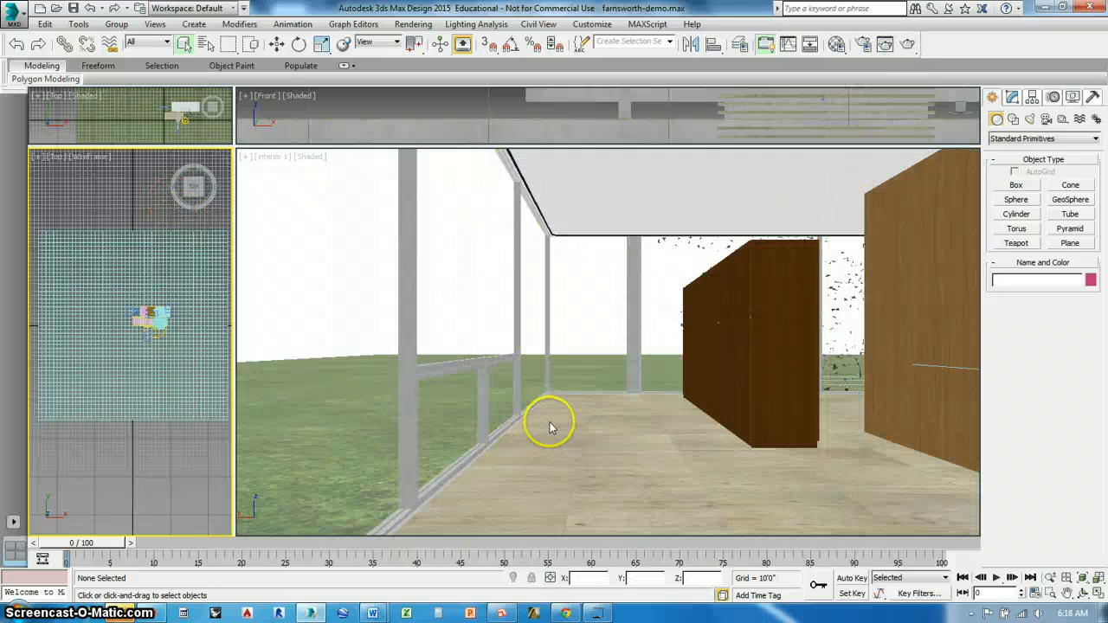
Hide the remaining proxy tree, VRayProxy001, that stands beside the house
left_click(158, 321)
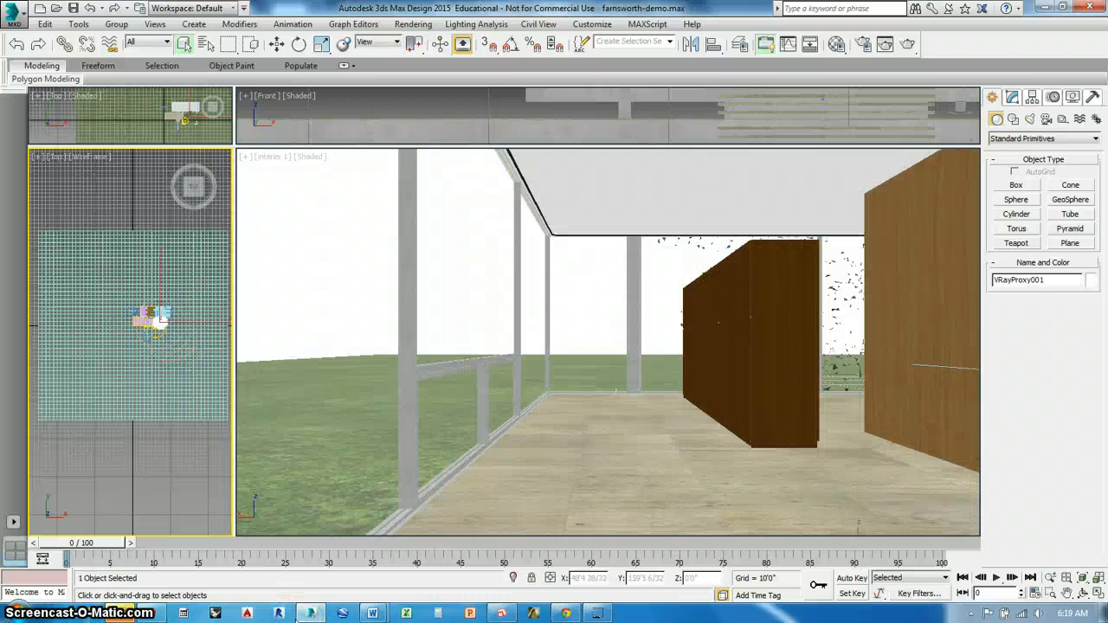
right_click(147, 260)
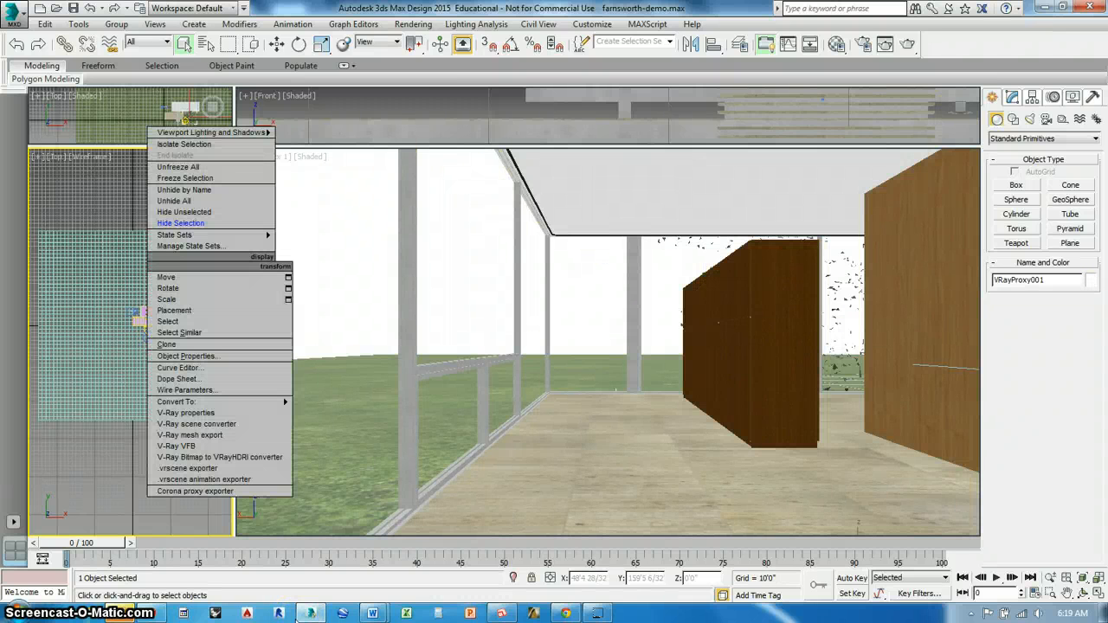
left_click(208, 234)
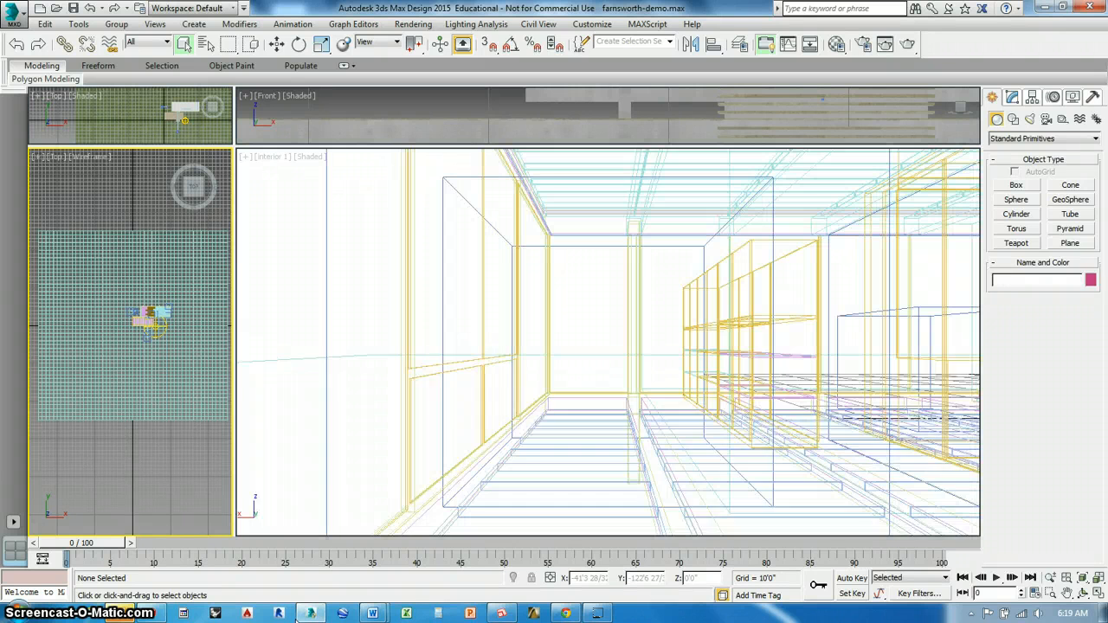
Turn off the VRayDisplacementMod modifier on the grass ground plane, Plane001
left_click(112, 364)
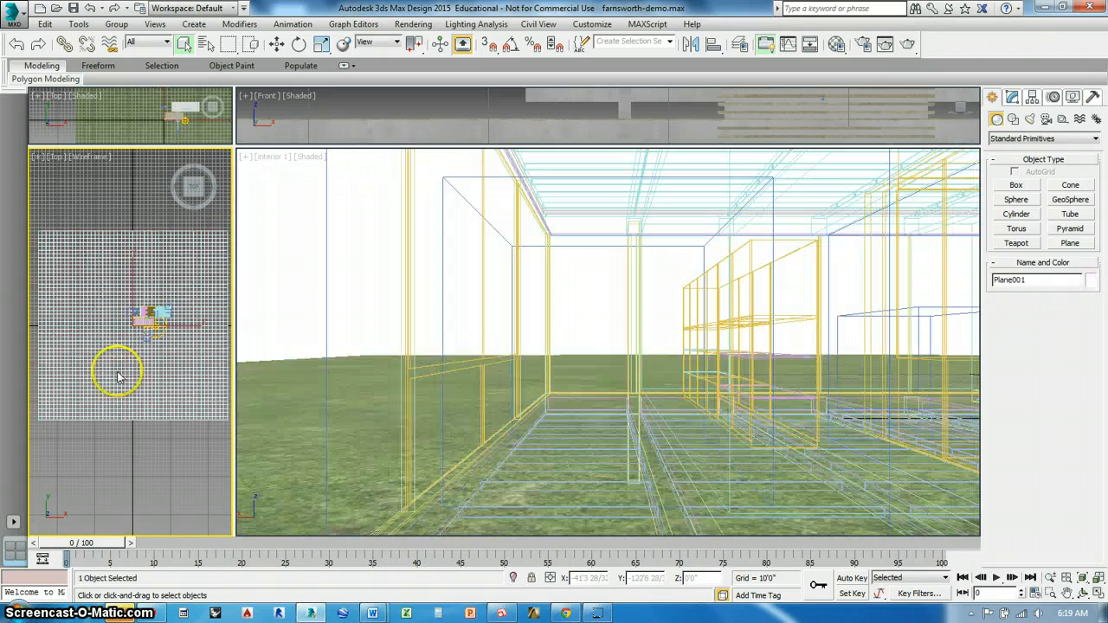
left_click(1013, 97)
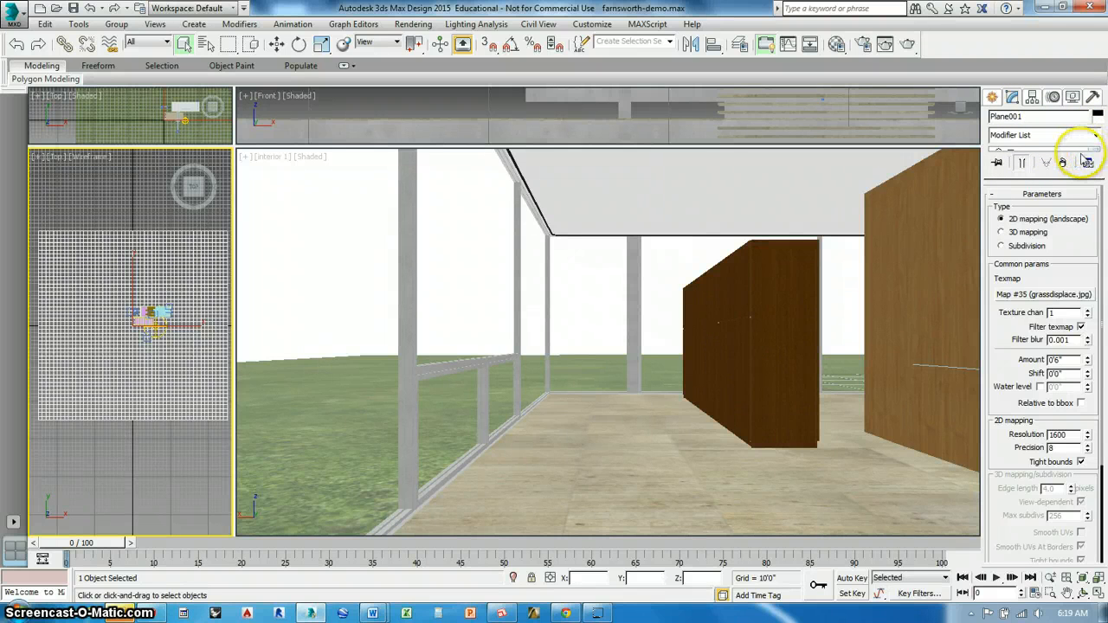
left_click_drag(1067, 180, 1068, 257)
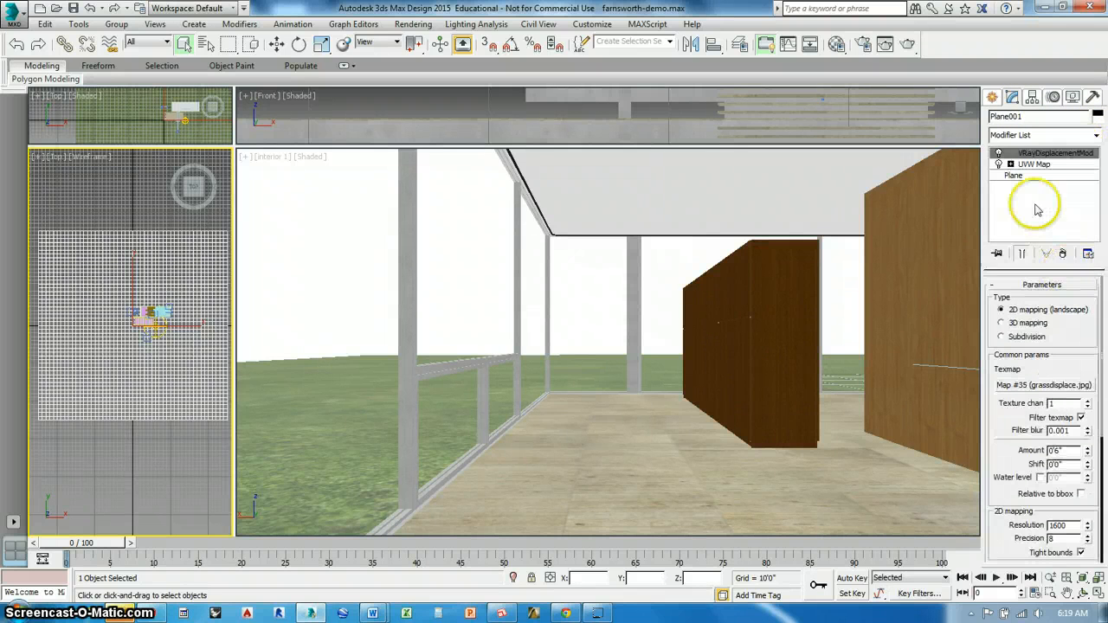
left_click(999, 153)
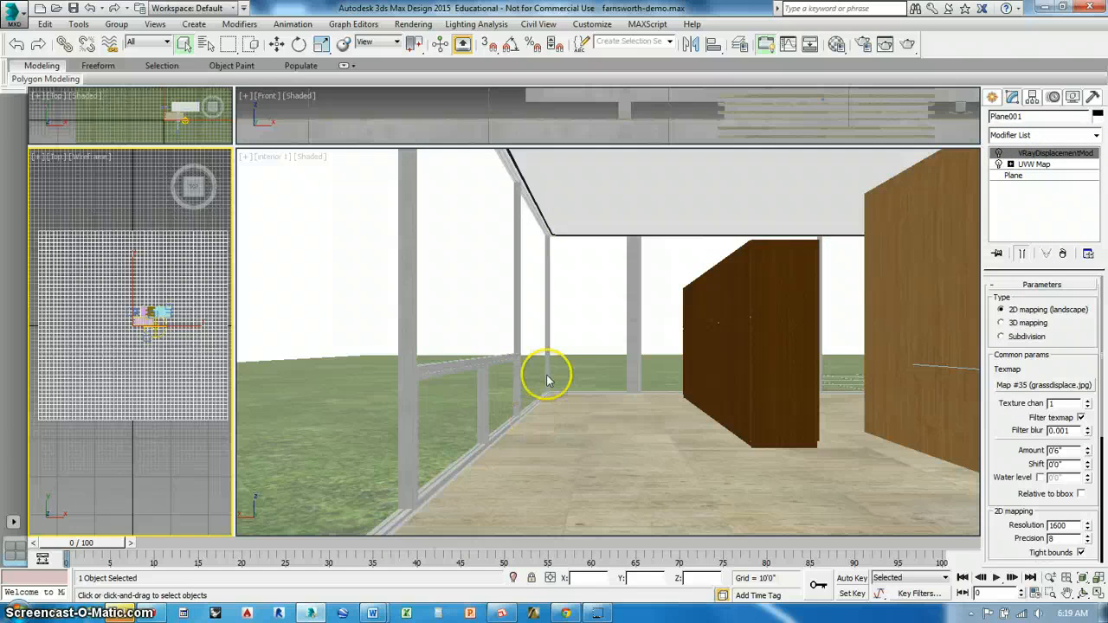
Start a test render of the interior 1 camera view, then stop it and close the render windows
left_click(906, 48)
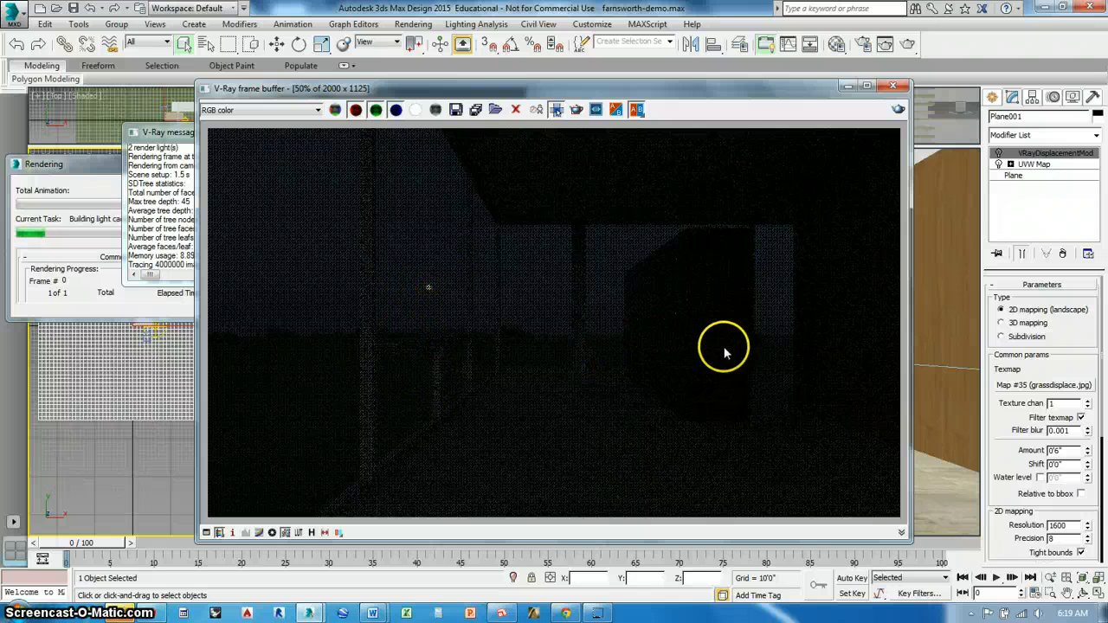
left_click(892, 86)
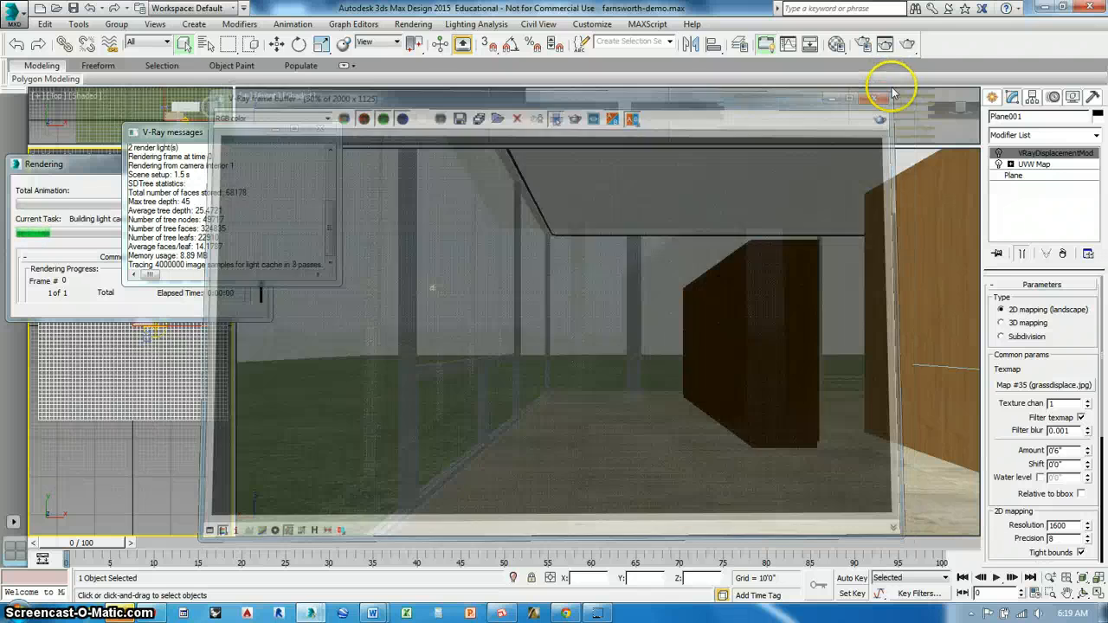
left_click(317, 130)
left_click(247, 186)
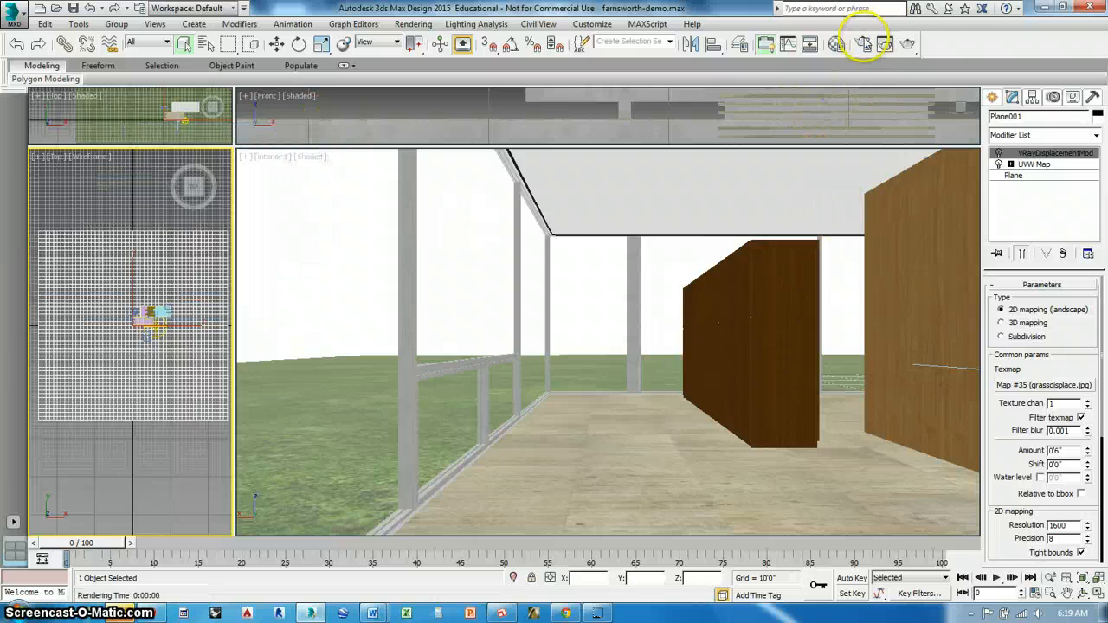
Examine the vray glass material's refraction settings in the Material Editor, including its Affect shadows option
key("m")
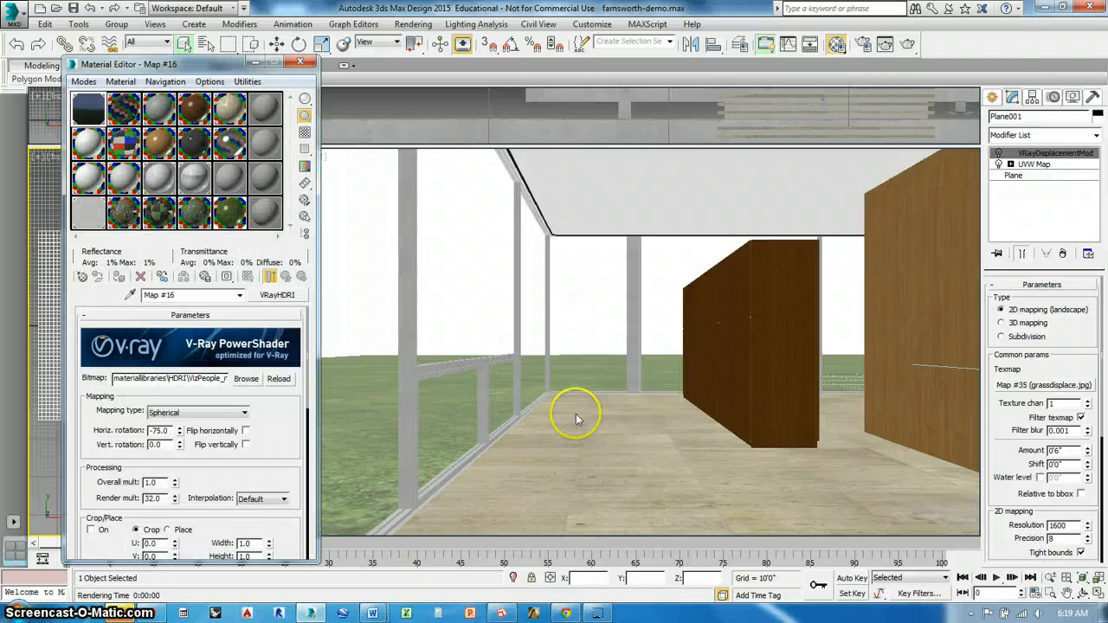
key("F3")
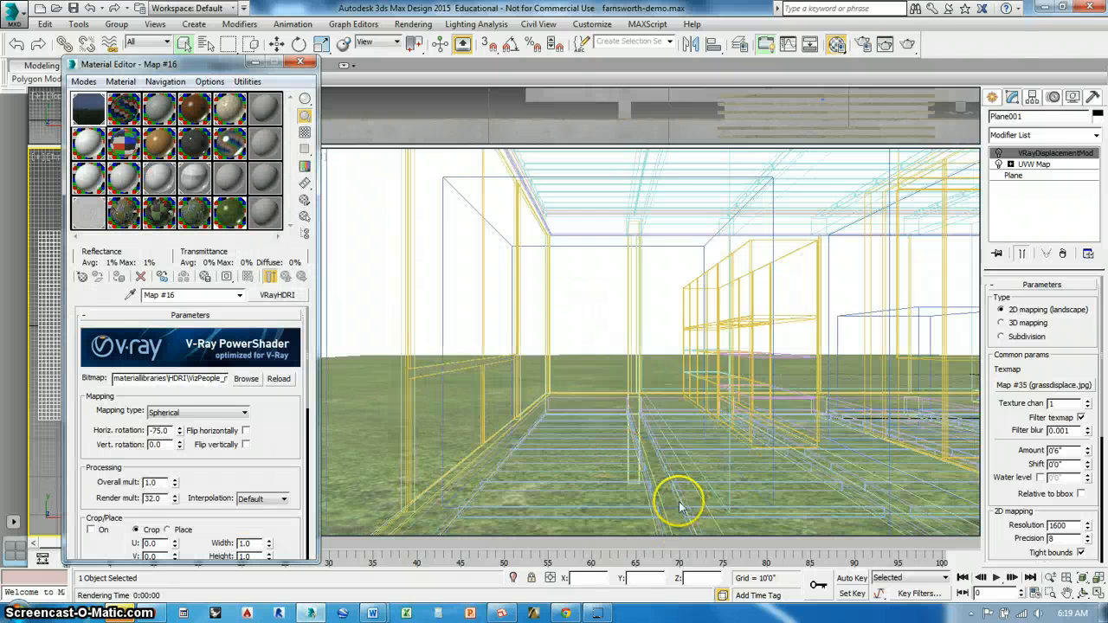
key("F3")
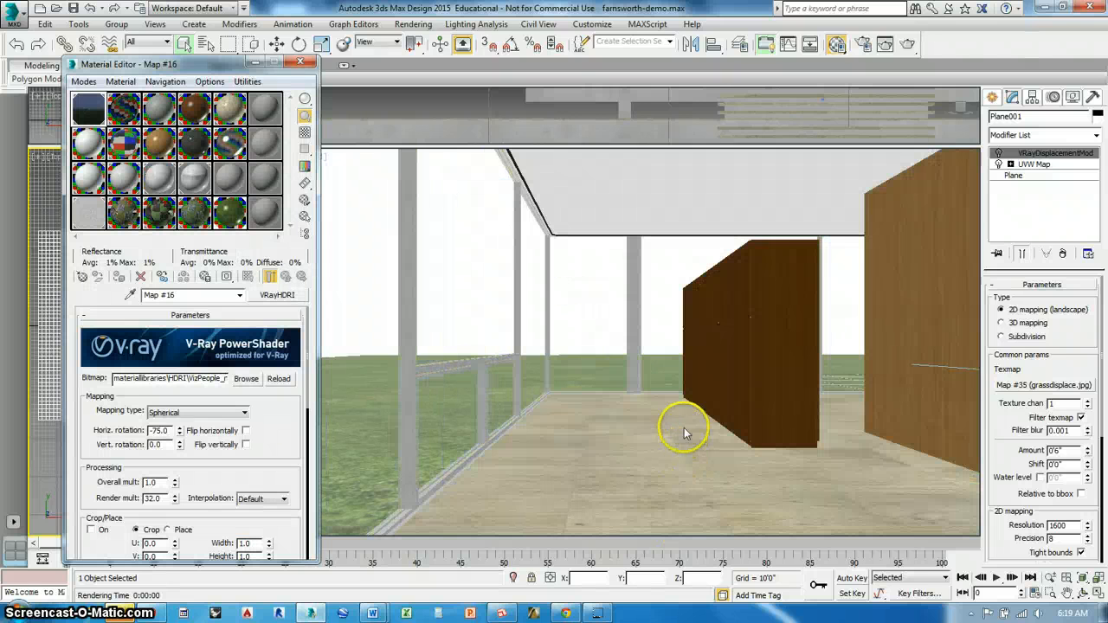
left_click(121, 144)
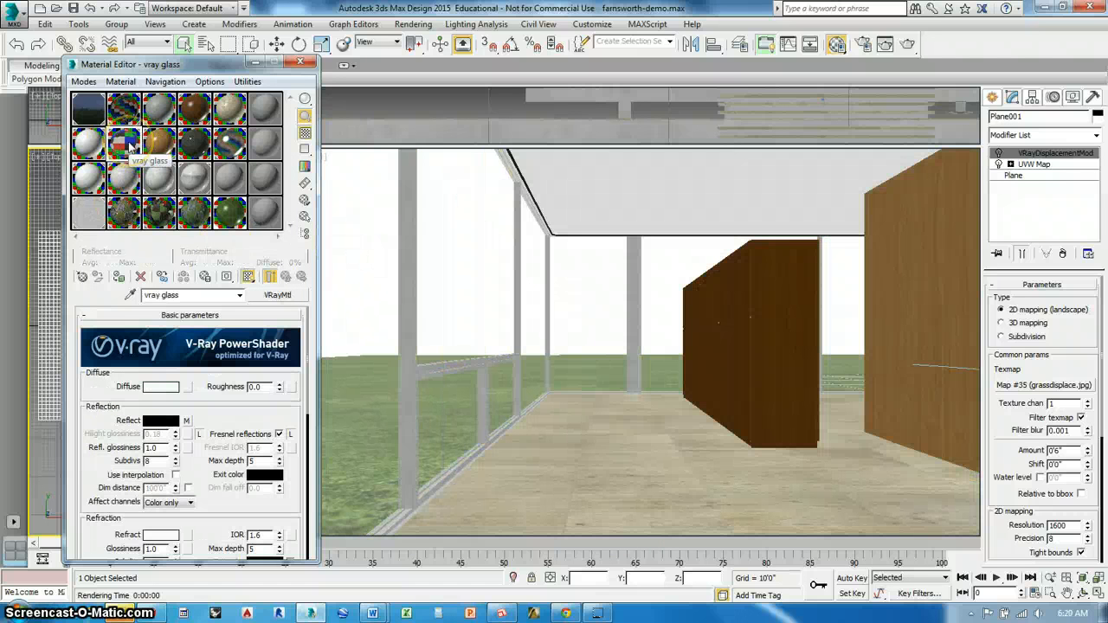
scroll(208, 454, "down", 5)
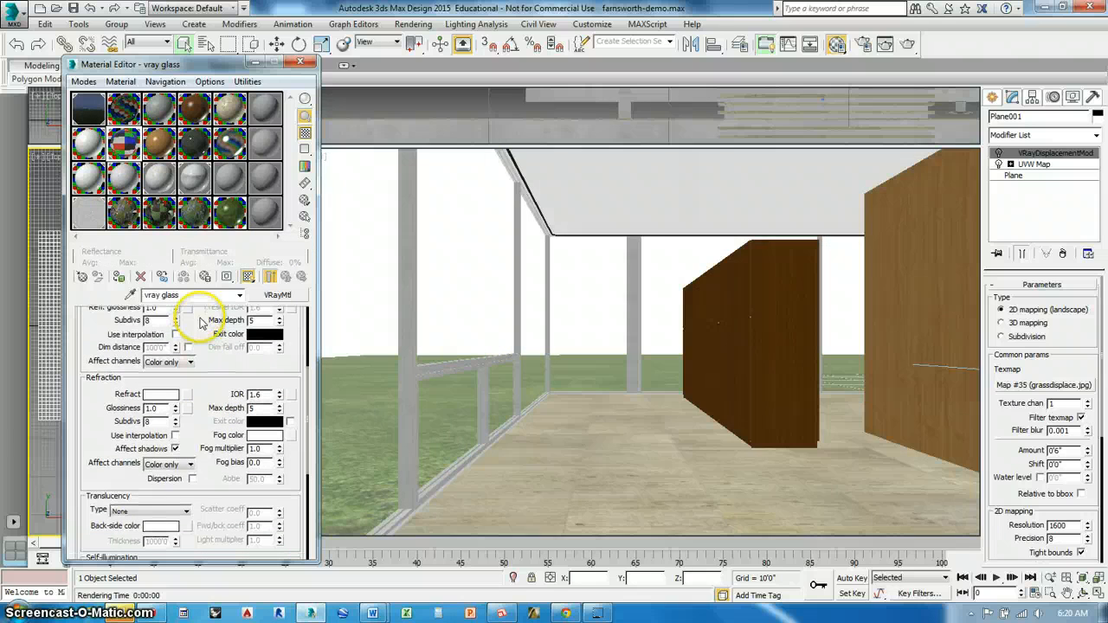
left_click(175, 448)
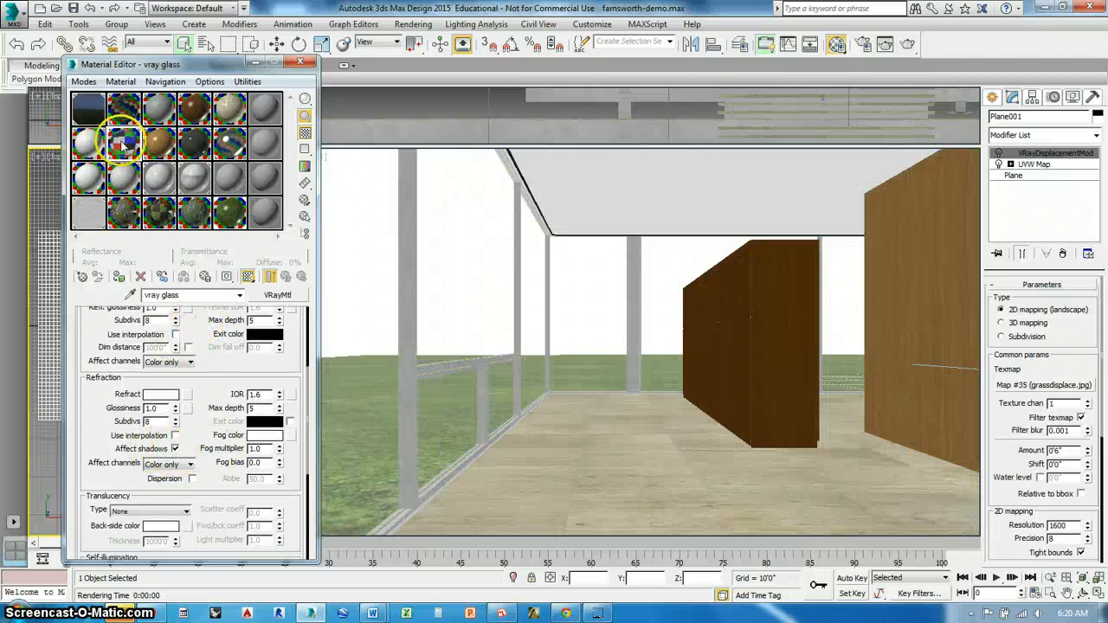
Review the environment's VRayHDRI map, Map #16, and find it among the scene materials in the Material/Map Browser
left_click(88, 108)
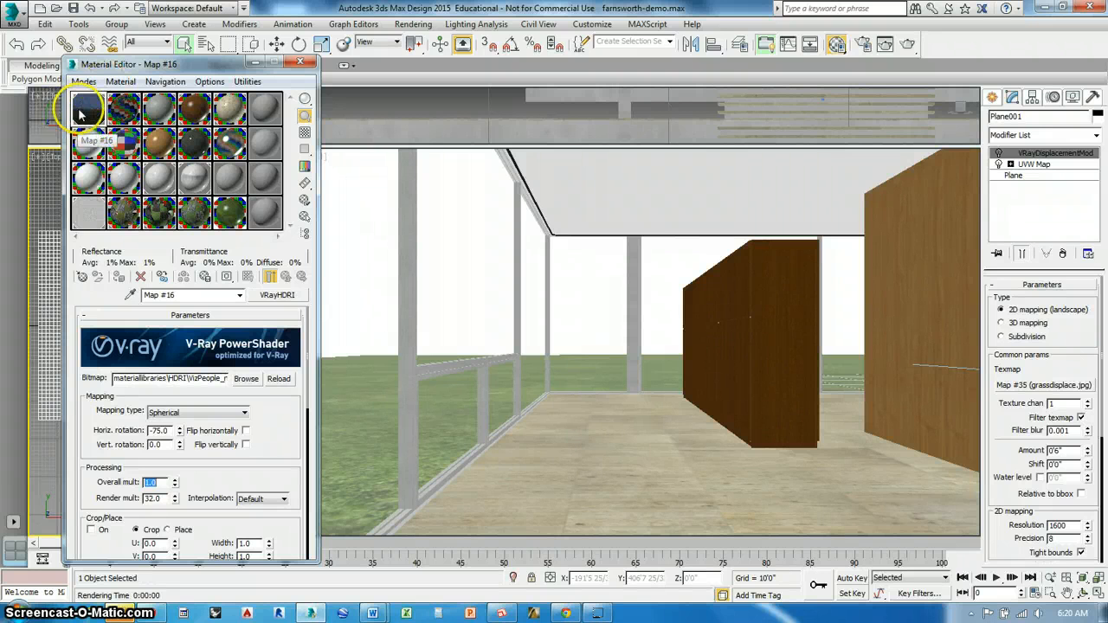
left_click(83, 277)
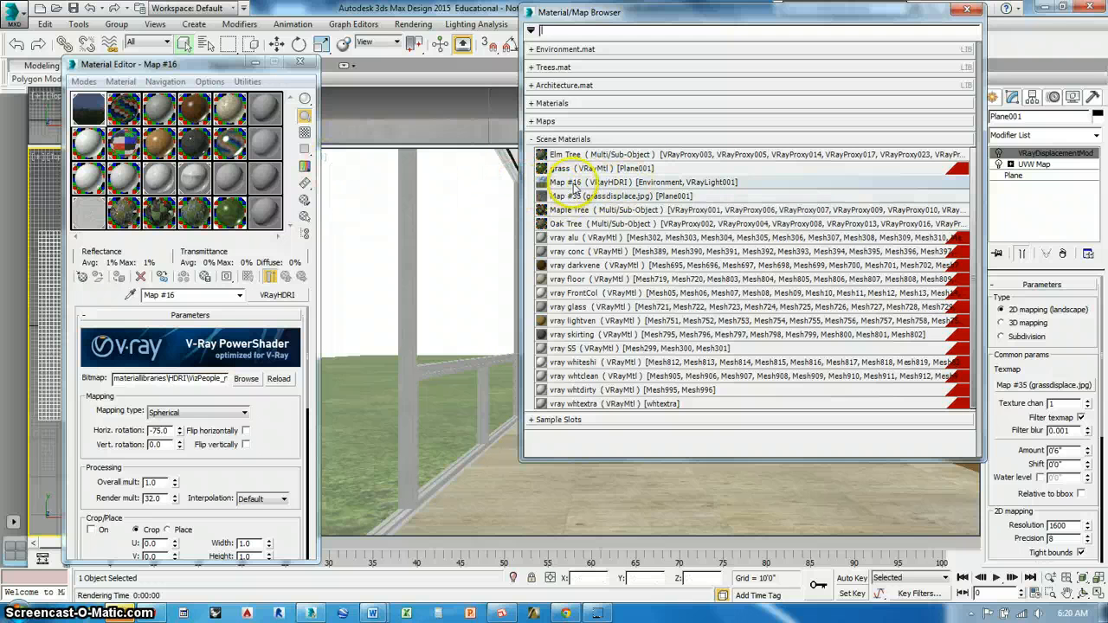
left_click(575, 184)
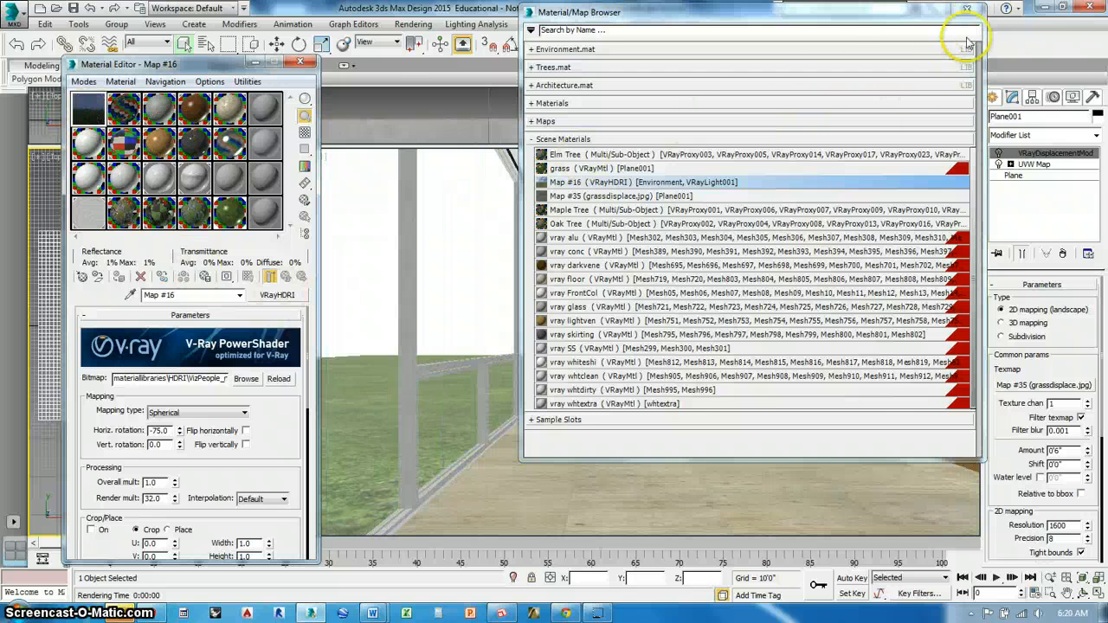
left_click(967, 9)
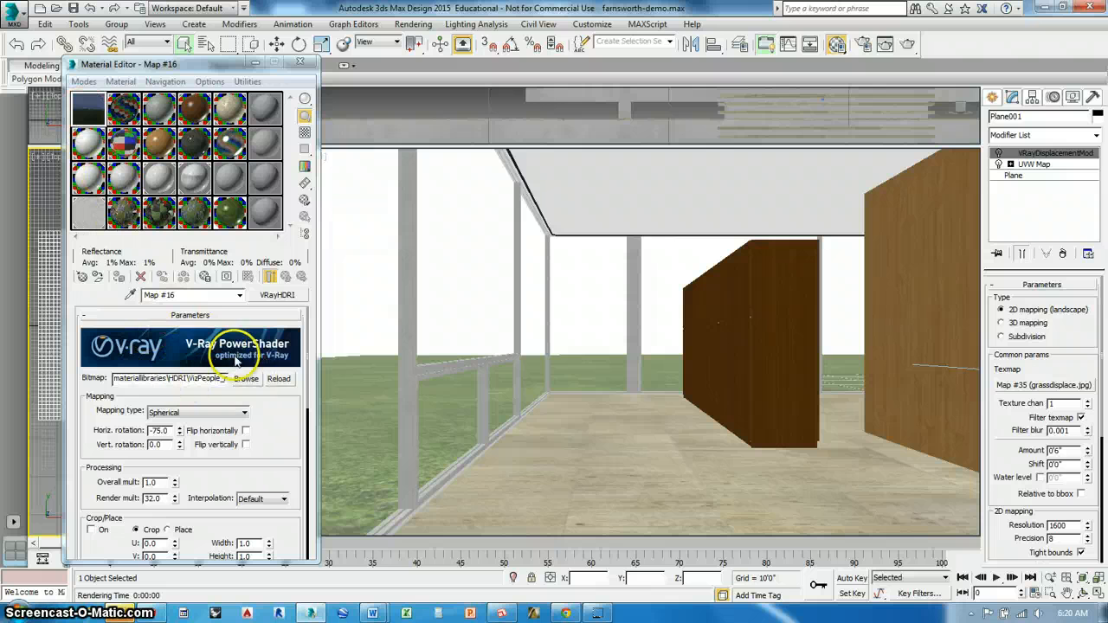
Open the HDR image chooser for Map #16's bitmap and browse to the VIZ > materiallibraries > HDRI folder
left_click(246, 380)
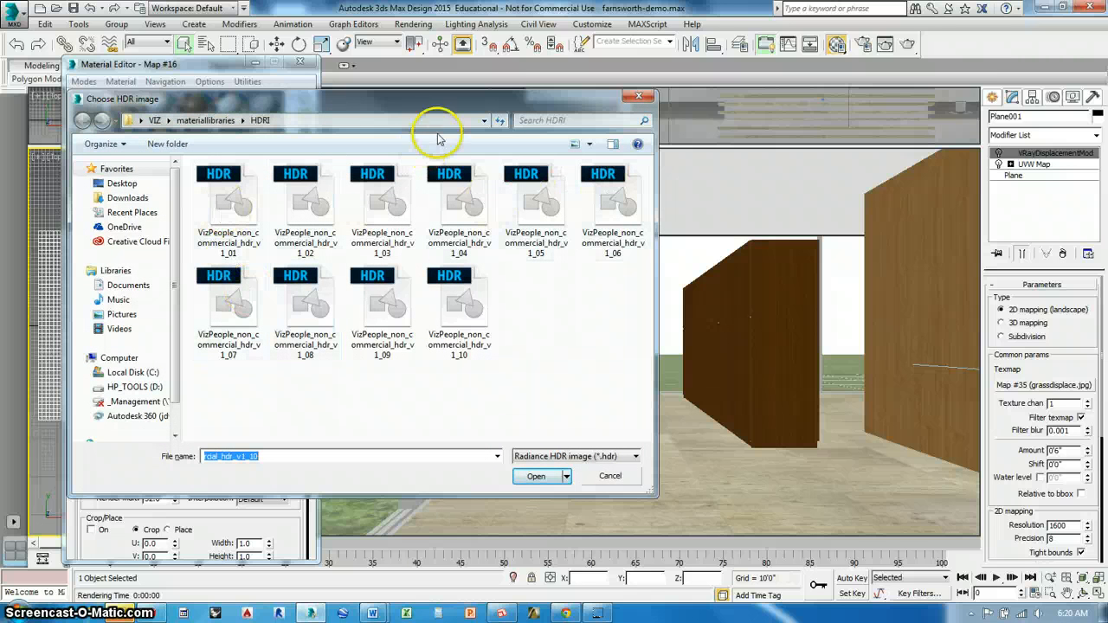
left_click(148, 121)
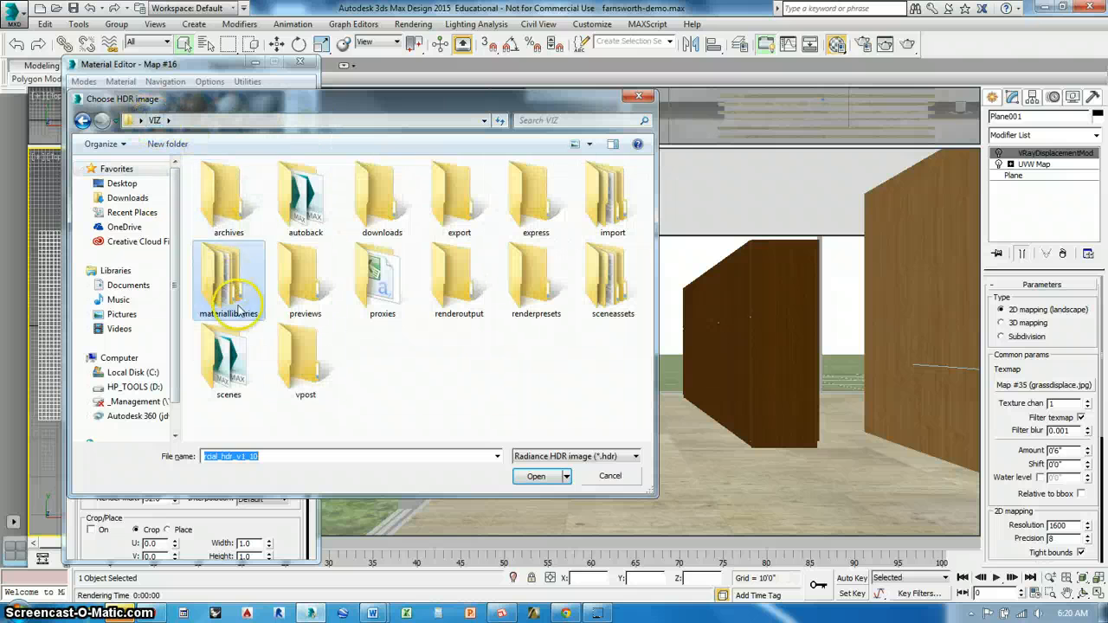
double_click(227, 269)
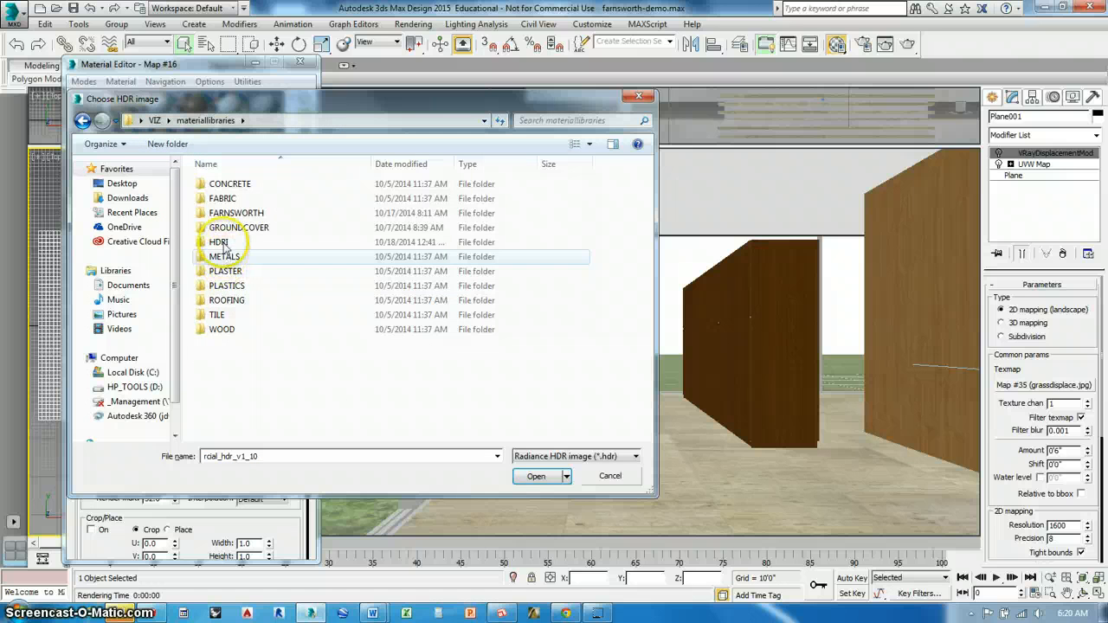
double_click(218, 243)
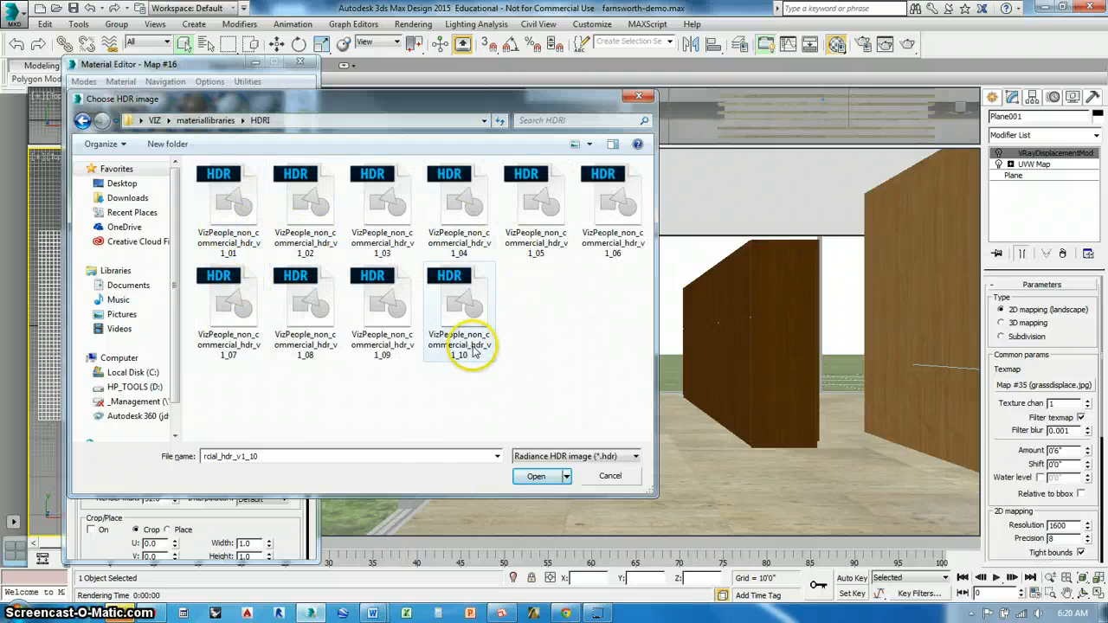
In Windows Explorer, open VizPeople_non_commercial_hdr_v1_catalog from the desktop's VIZ > materiallibraries > HDRI folder and dock the PDF beside the other windows
left_click(60, 613)
left_click(208, 95)
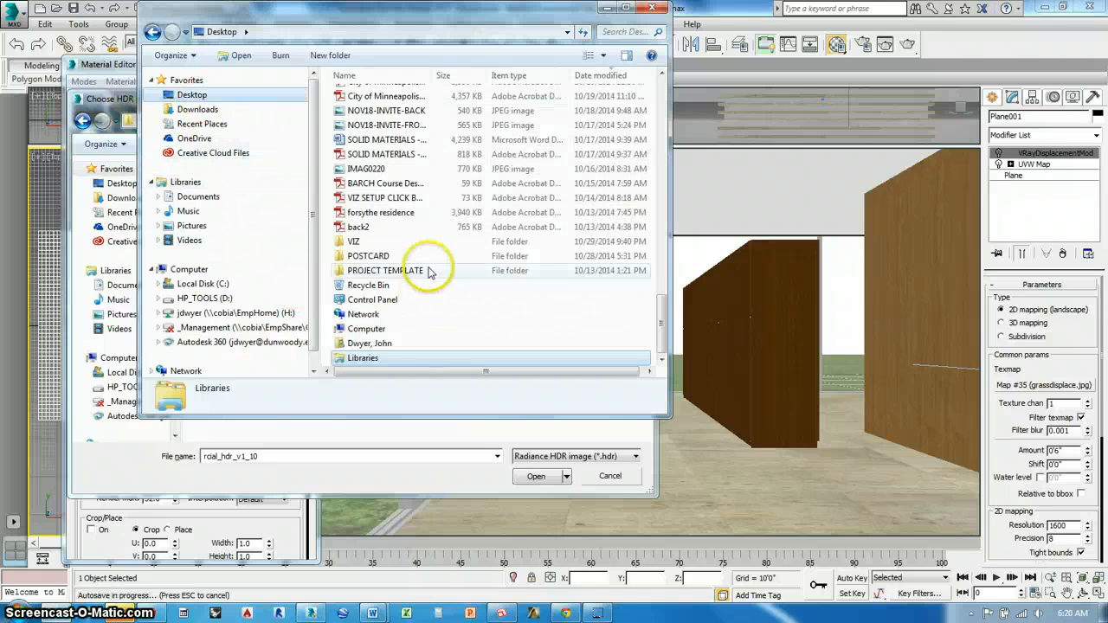
double_click(372, 252)
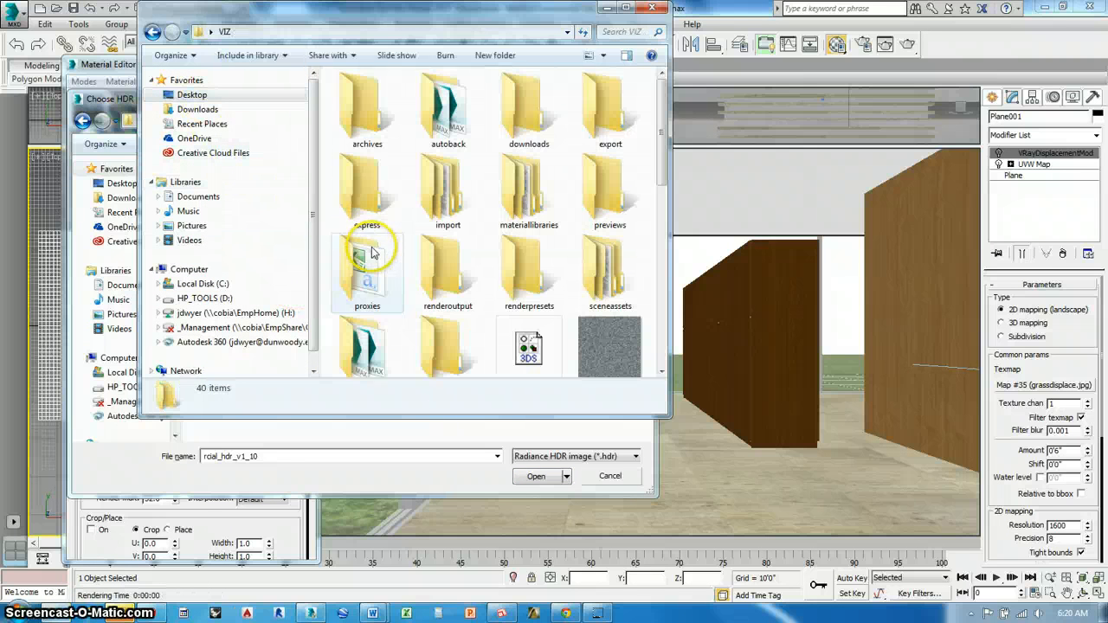
double_click(524, 195)
double_click(357, 154)
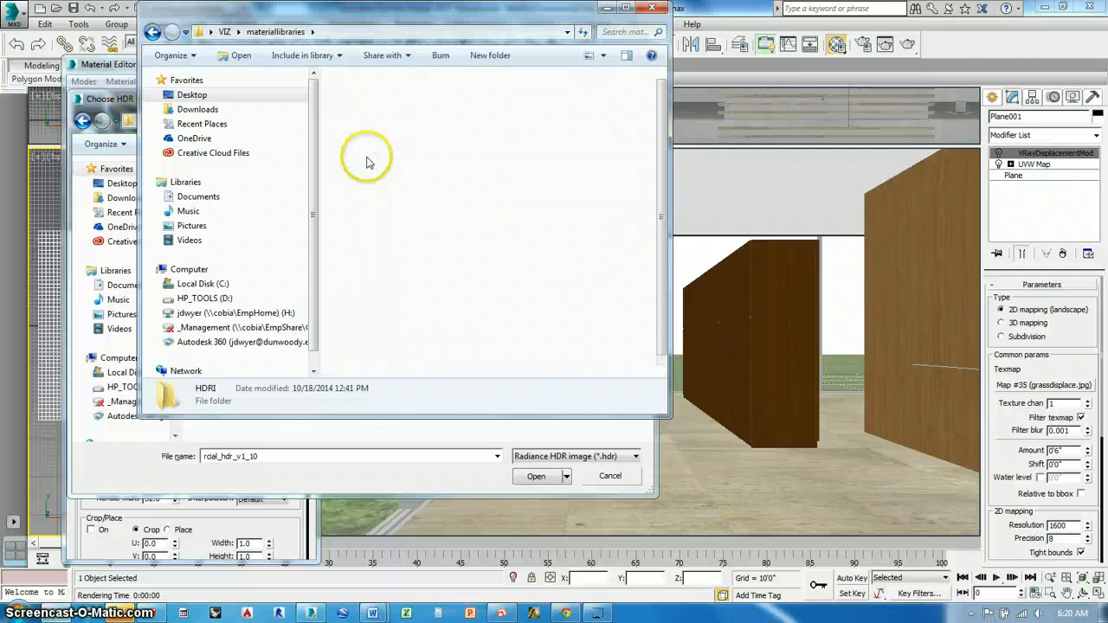
left_click(543, 327)
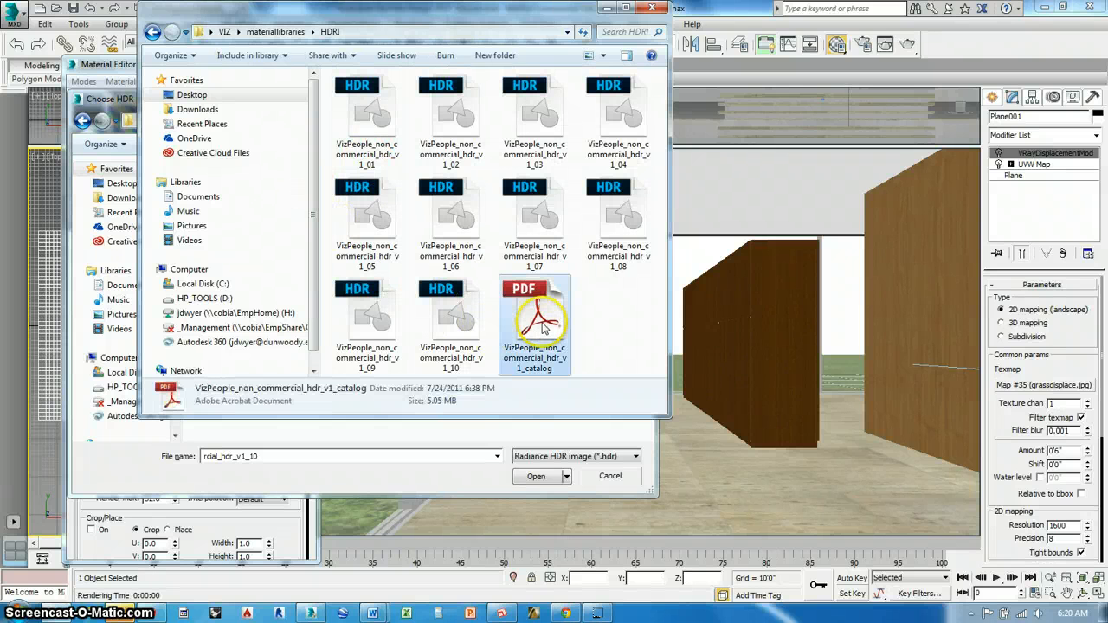
double_click(558, 322)
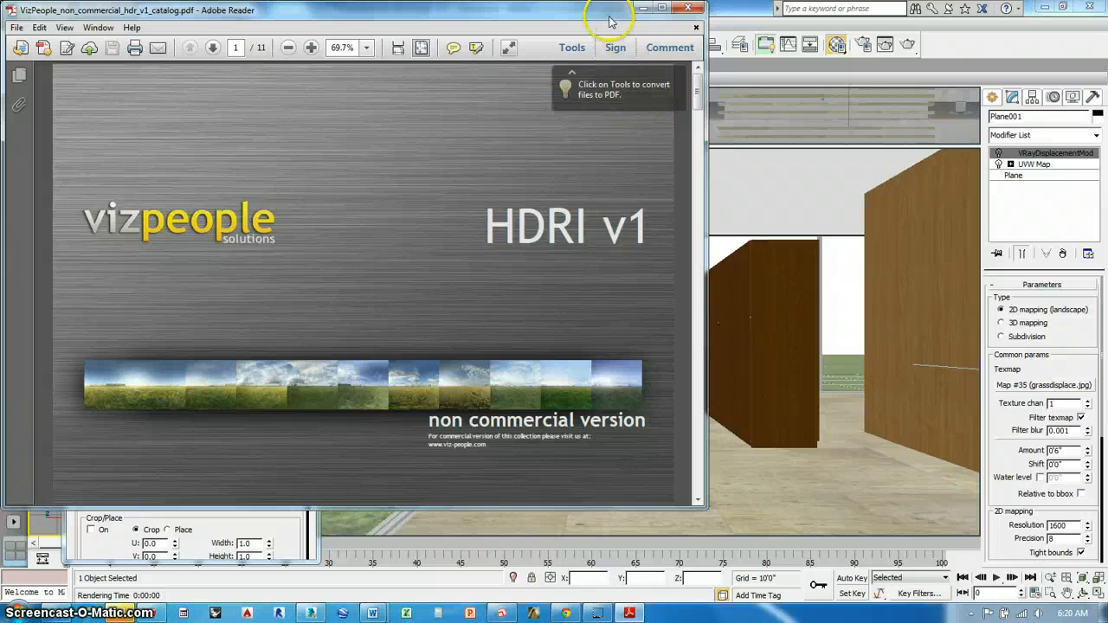
left_click_drag(609, 21, 1107, 26)
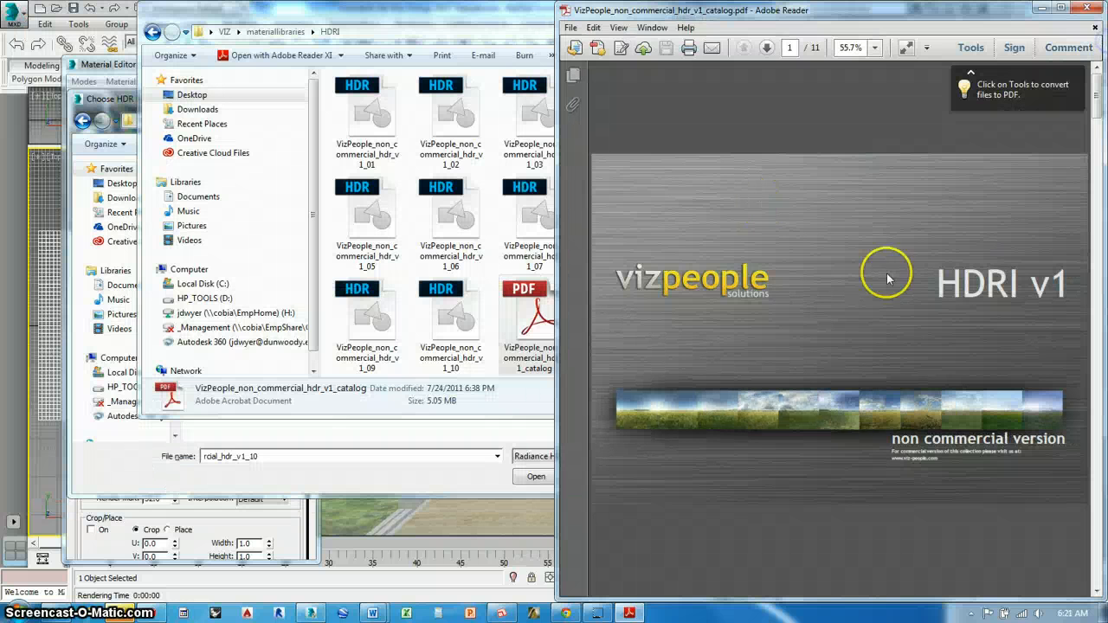
Compare the sky panoramas and sample renders of HDRIs #01 to #10 in the catalog, then close the PDF
scroll(896, 375, "down", 8)
scroll(902, 379, "down", 6)
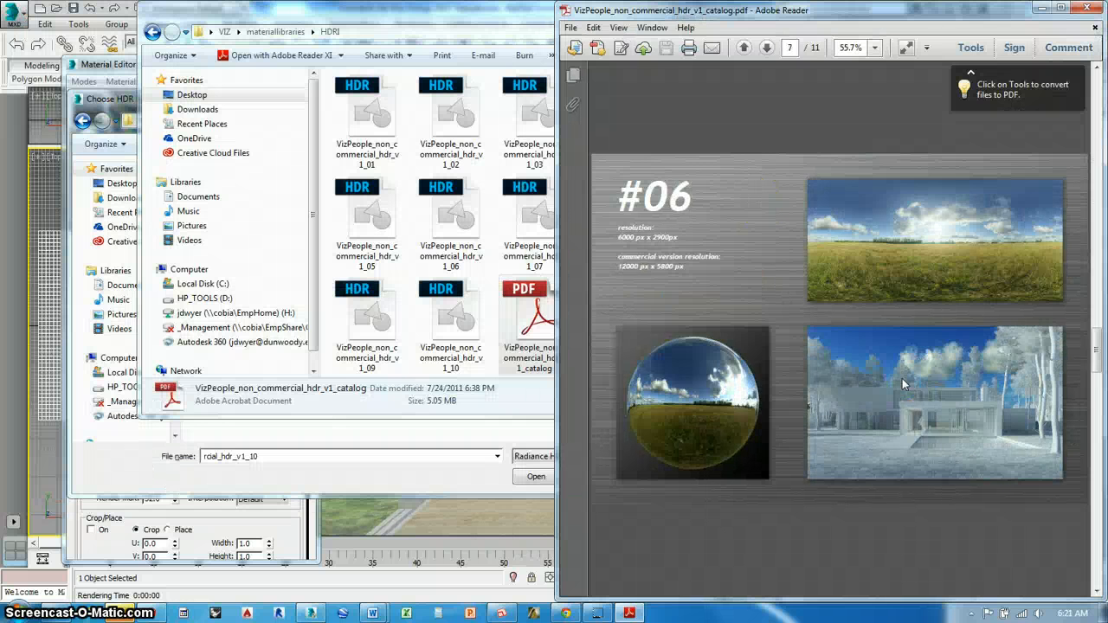
scroll(902, 383, "down", 1)
scroll(903, 384, "up", 6)
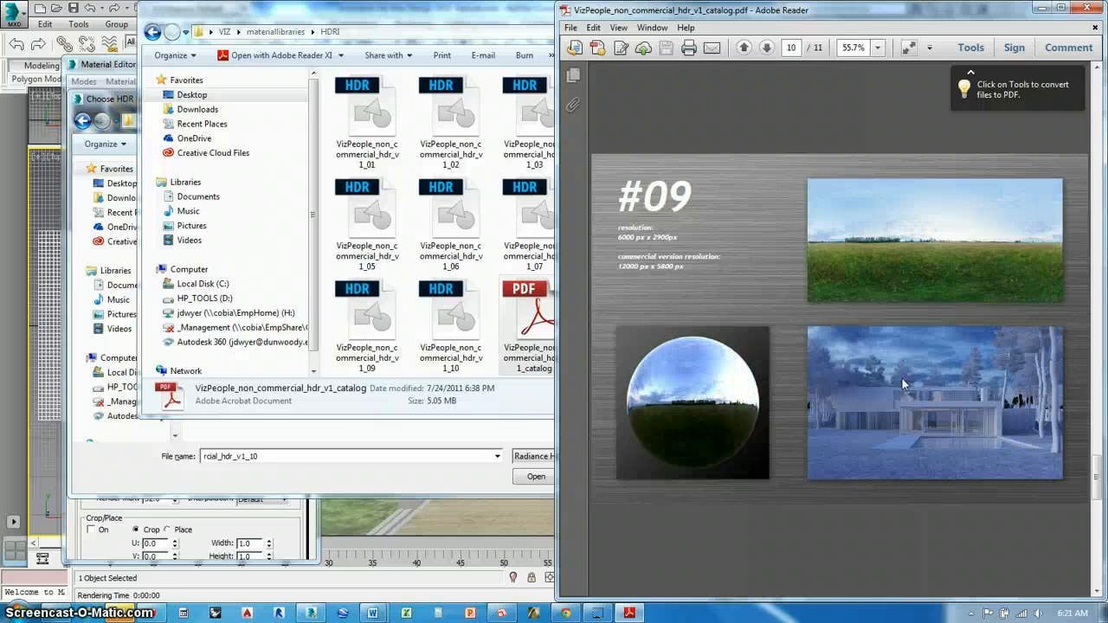
scroll(902, 378, "up", 3)
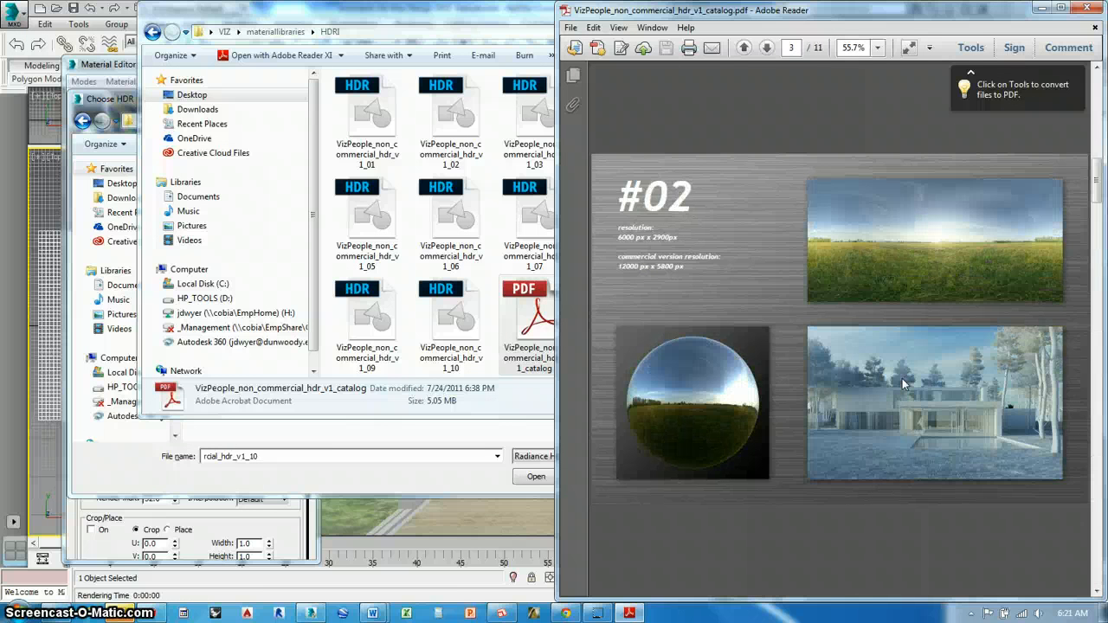
scroll(902, 378, "down", 8)
scroll(902, 379, "up", 5)
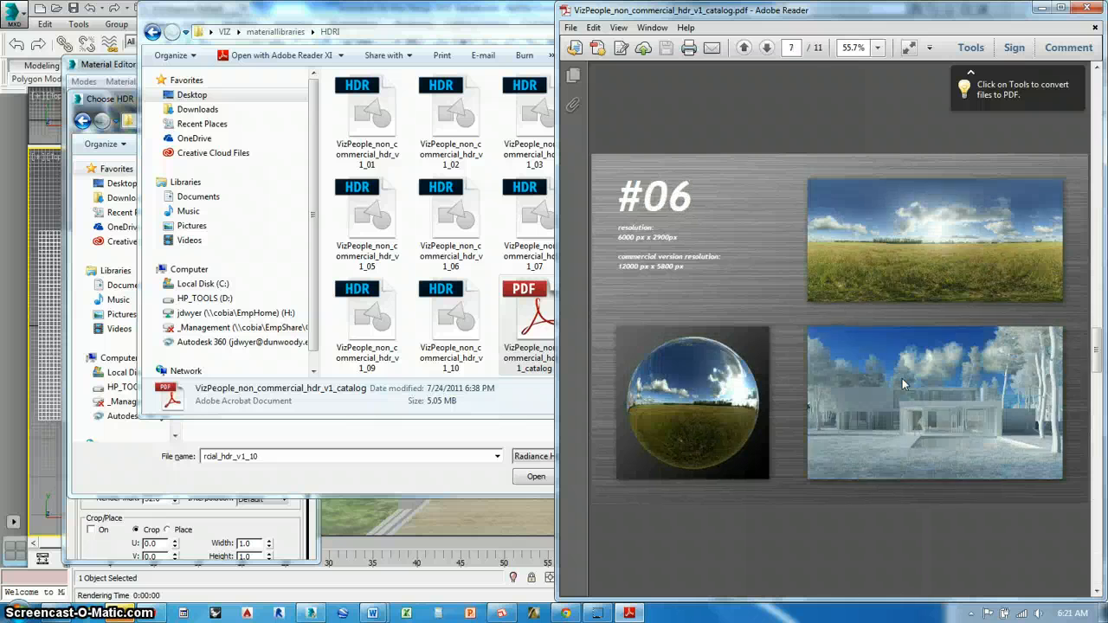
left_click(903, 389)
scroll(942, 420, "up", 2)
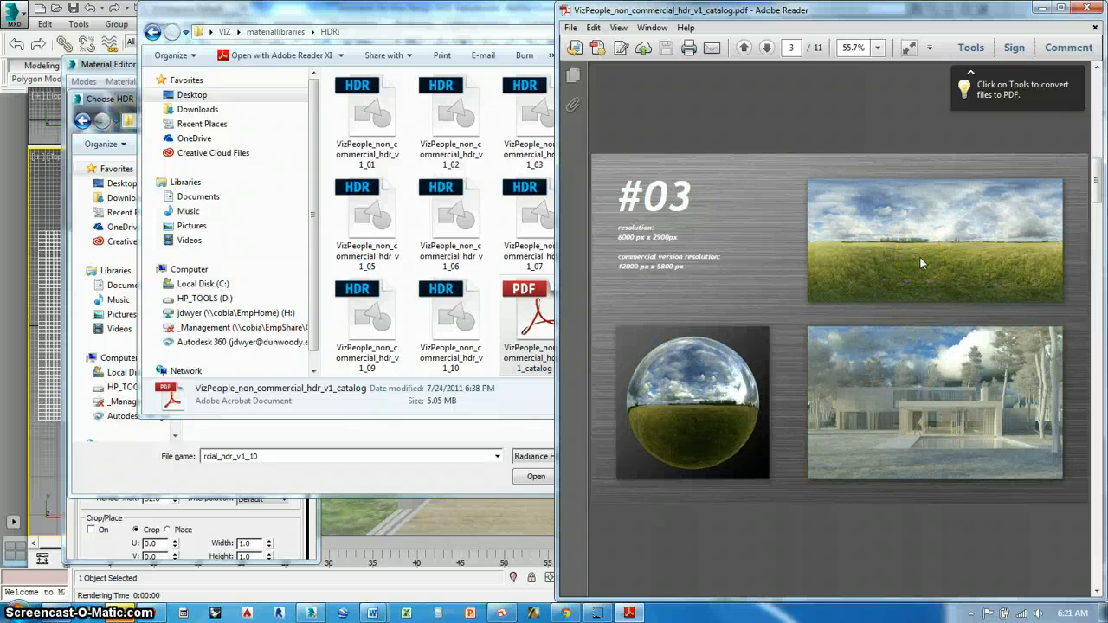
scroll(920, 256, "up", 1)
scroll(920, 256, "up", 1)
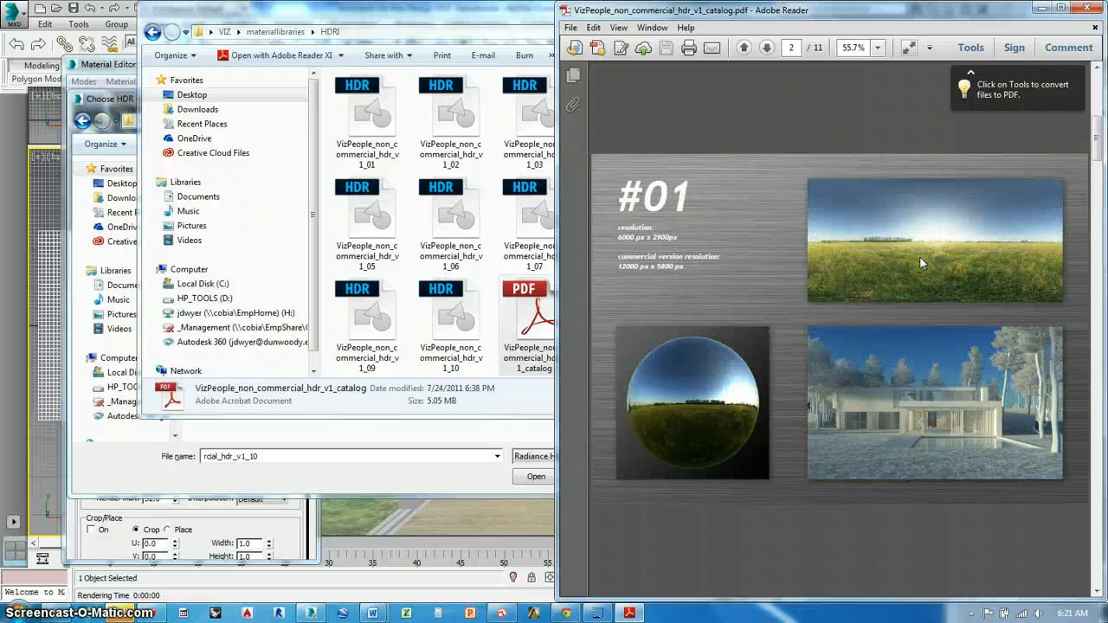
scroll(919, 257, "down", 3)
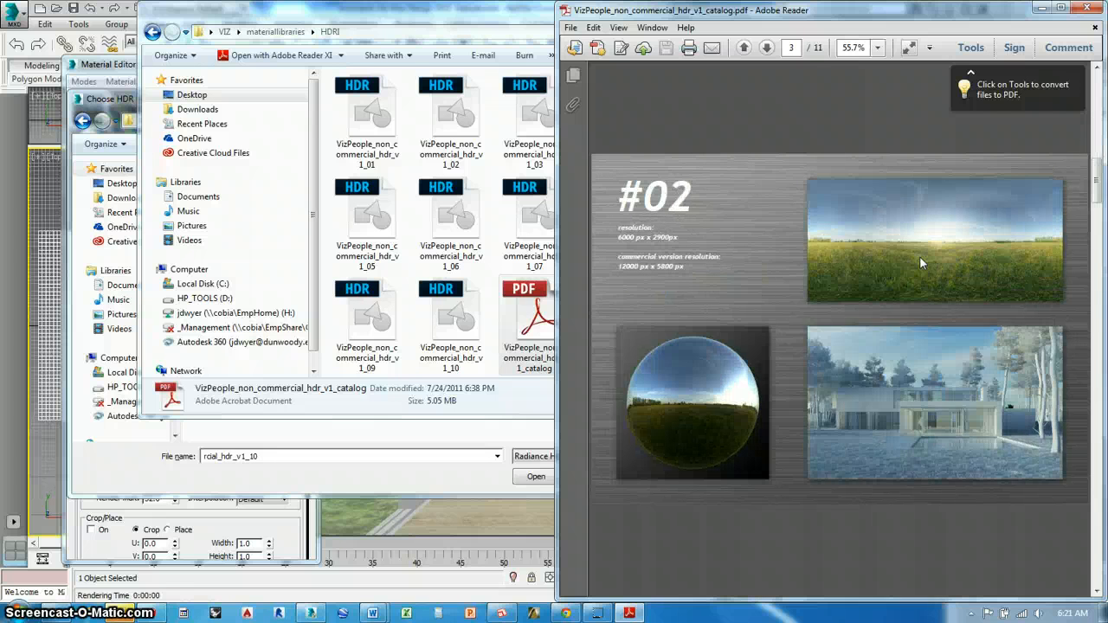
scroll(919, 257, "up", 1)
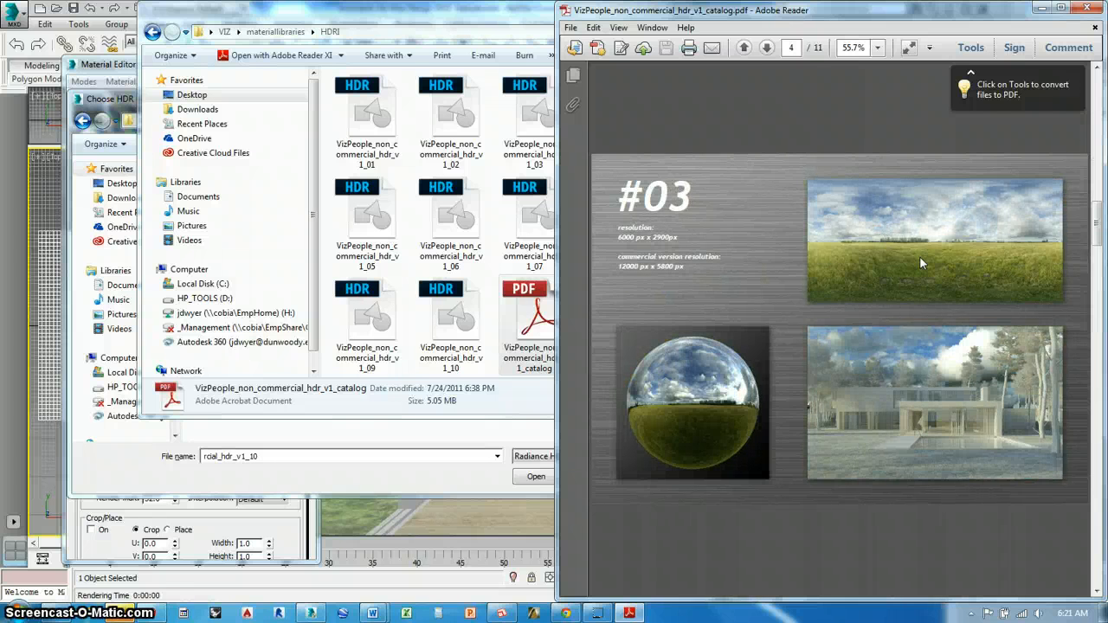
scroll(920, 257, "down", 1)
scroll(920, 256, "up", 1)
scroll(919, 256, "down", 4)
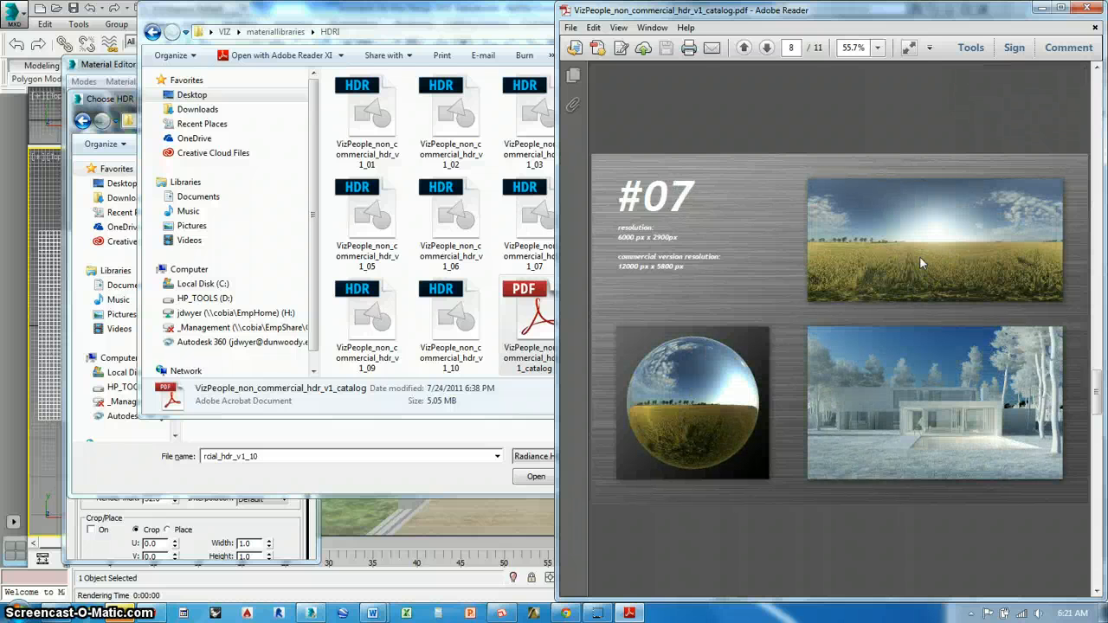
scroll(920, 258, "down", 1)
scroll(919, 257, "up", 1)
scroll(920, 257, "down", 3)
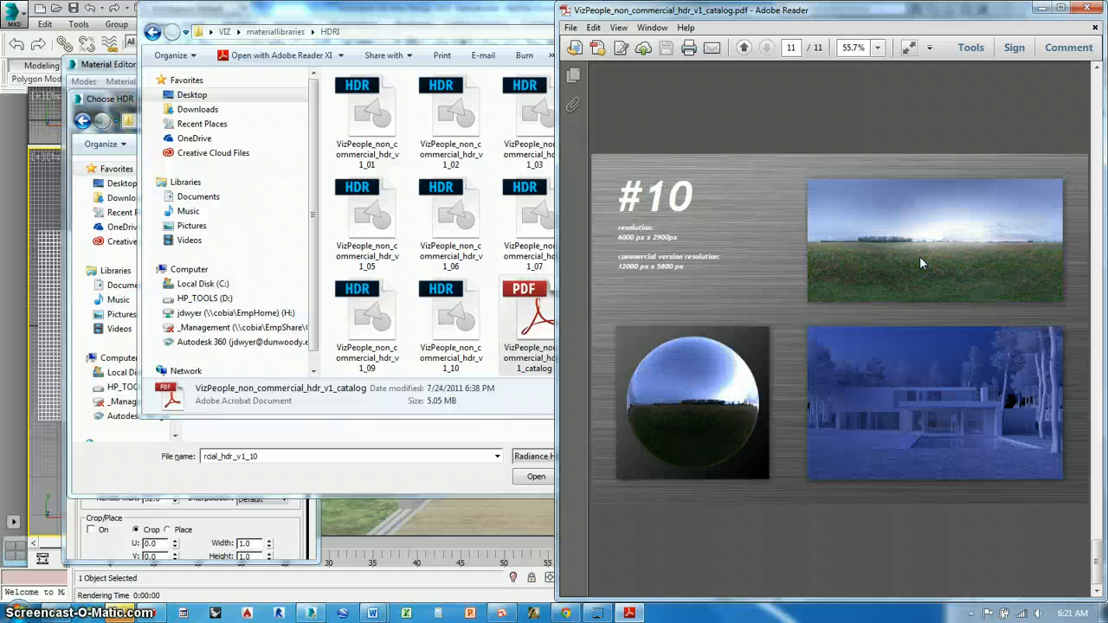
scroll(919, 256, "up", 2)
scroll(917, 401, "up", 1)
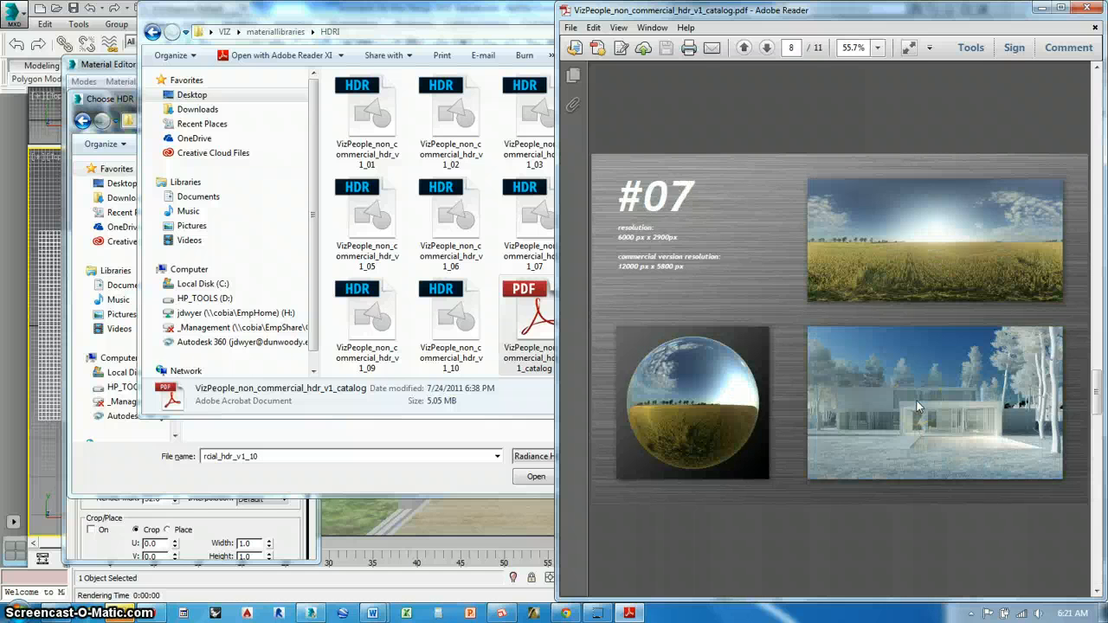
scroll(916, 401, "up", 2)
scroll(917, 400, "up", 2)
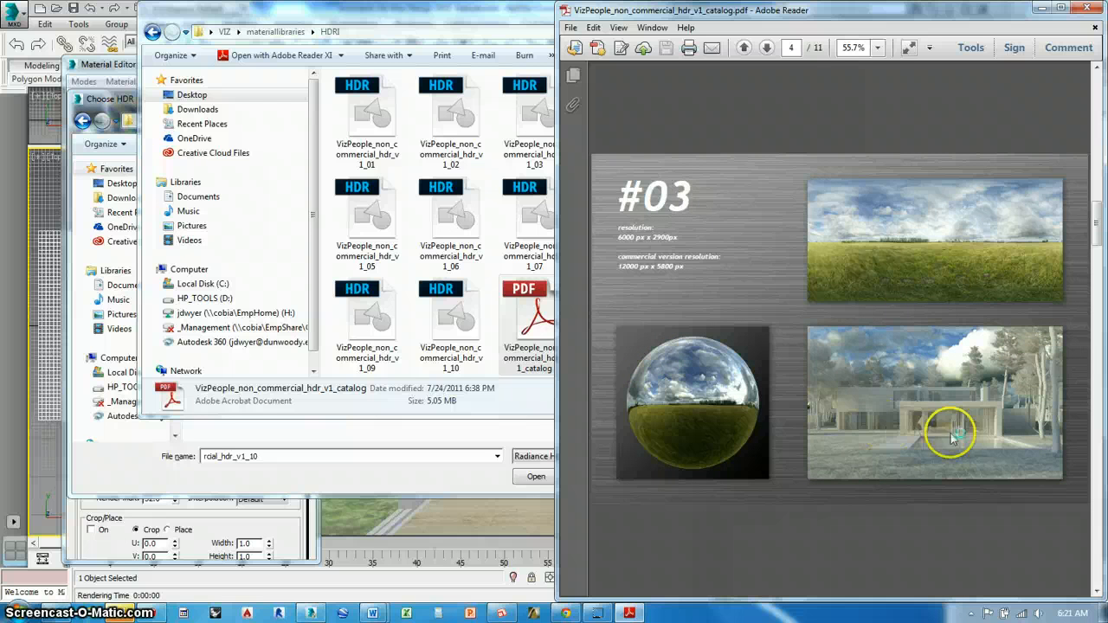
scroll(987, 418, "up", 1)
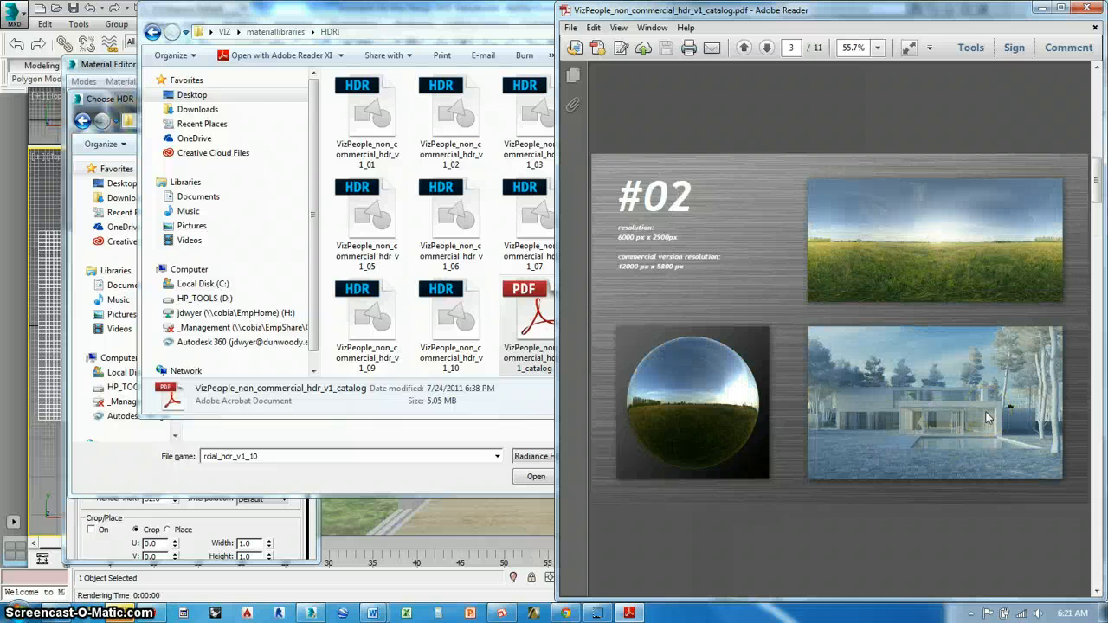
scroll(987, 418, "up", 1)
scroll(987, 418, "down", 3)
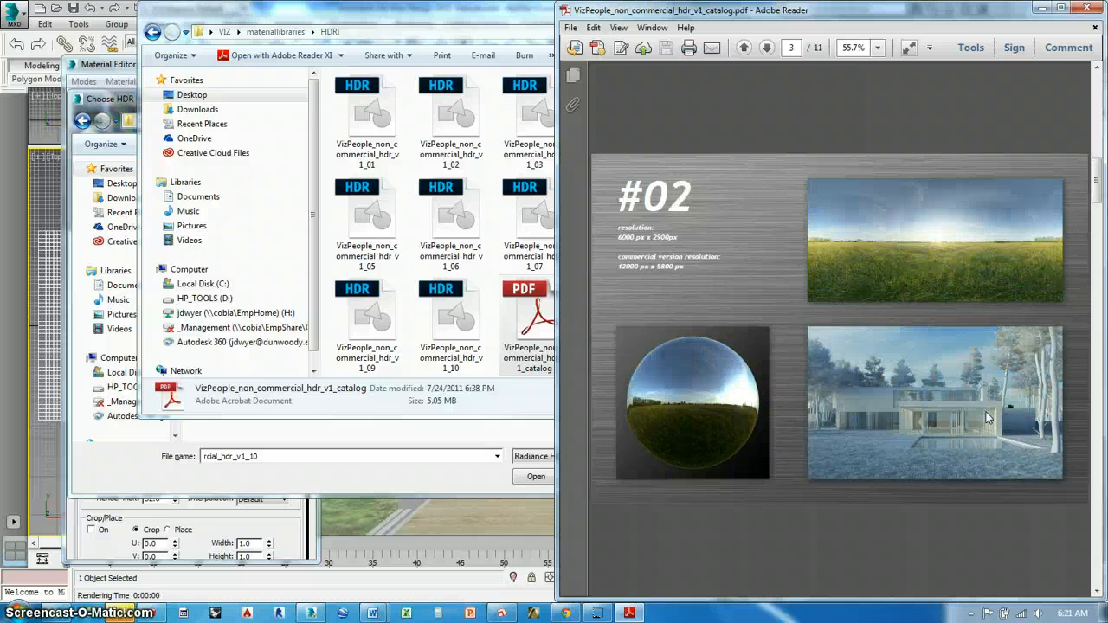
left_click(1098, 8)
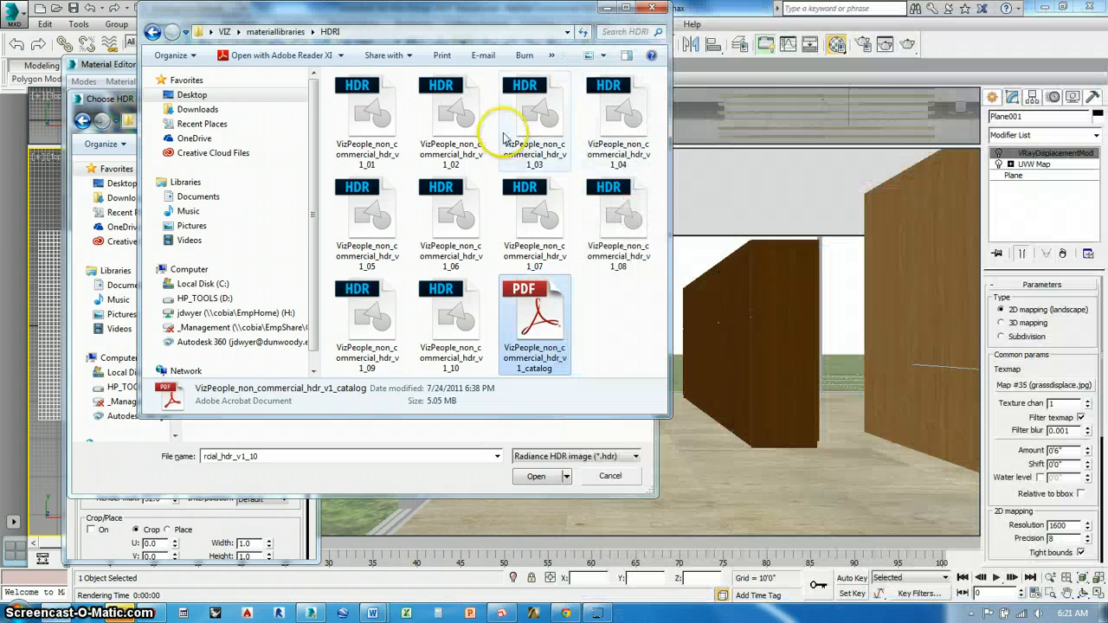
Load VizPeople_non_commercial_hdr_v1_03 as Map #16's bitmap and check the map in an enlarged preview
left_click(531, 113)
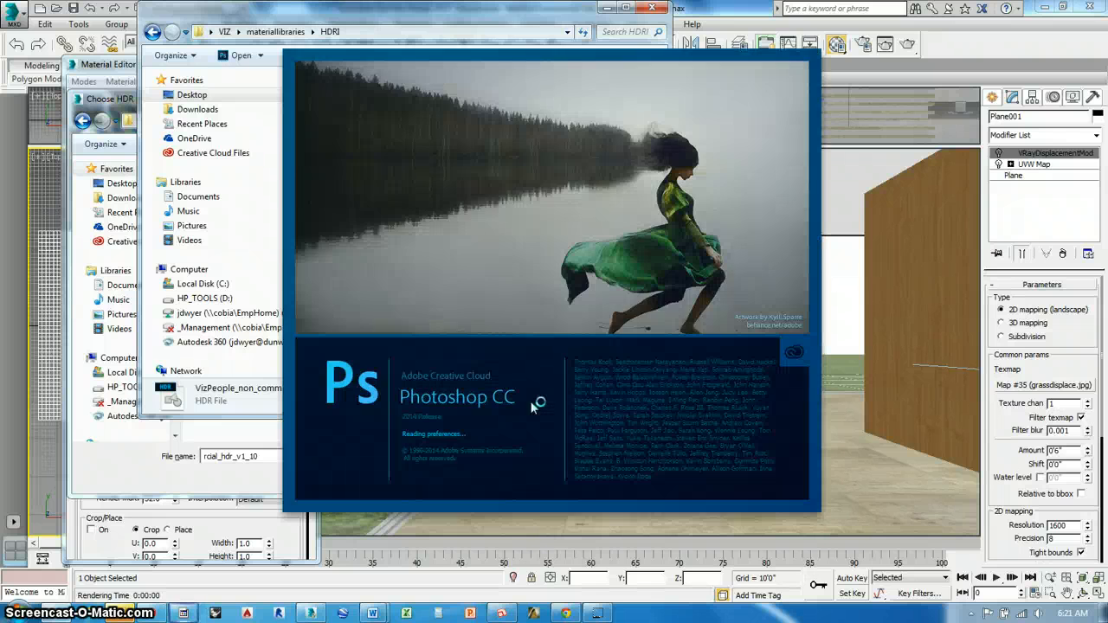
left_click(268, 423)
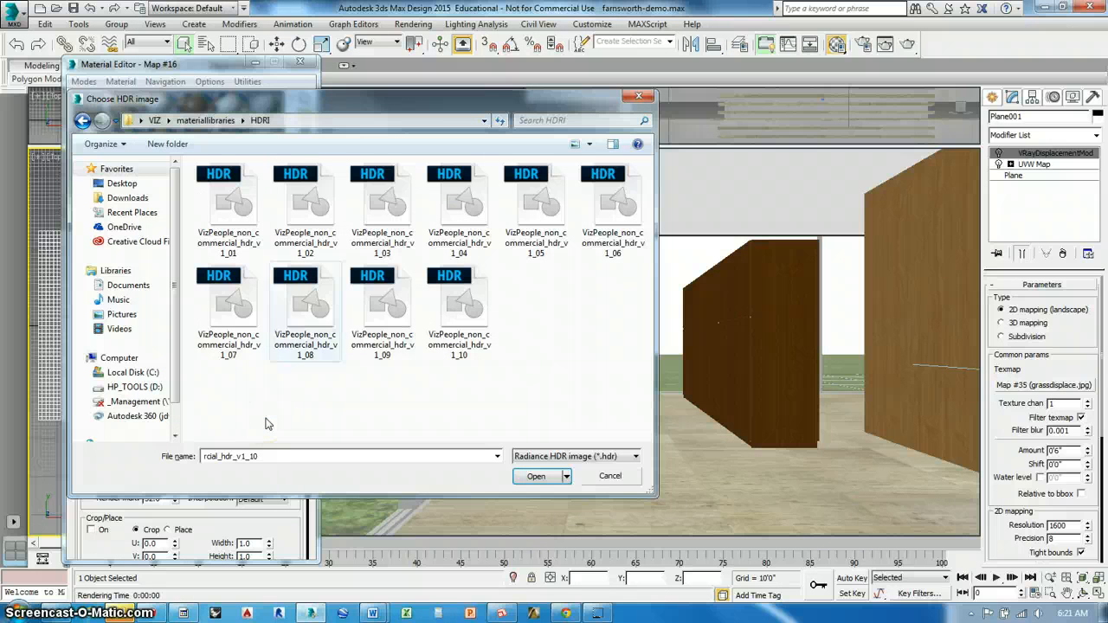
left_click(382, 211)
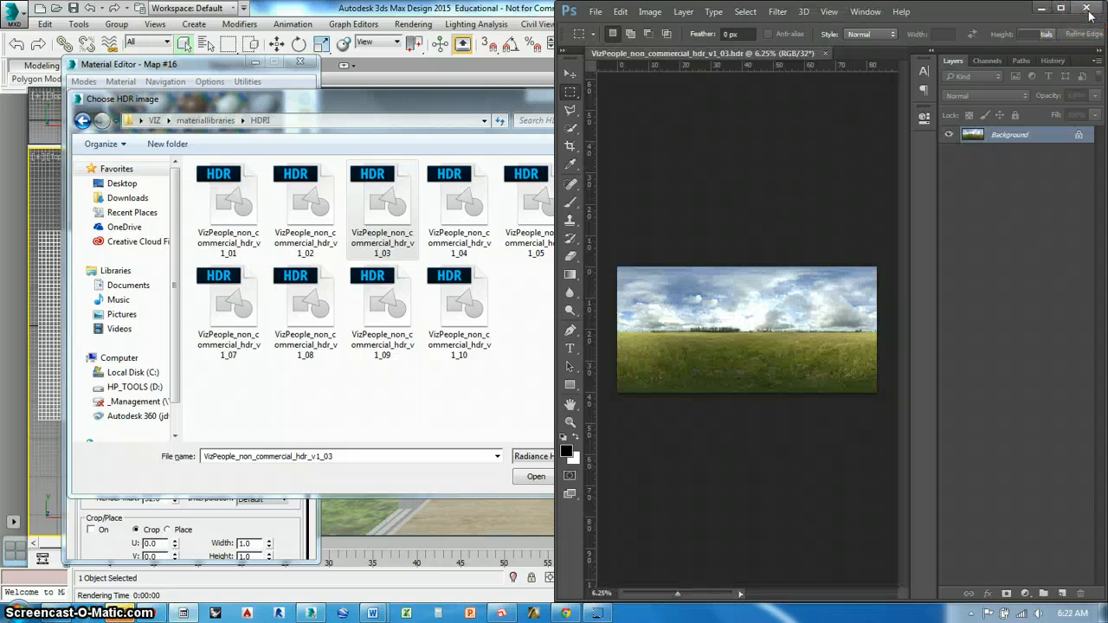
left_click(461, 313)
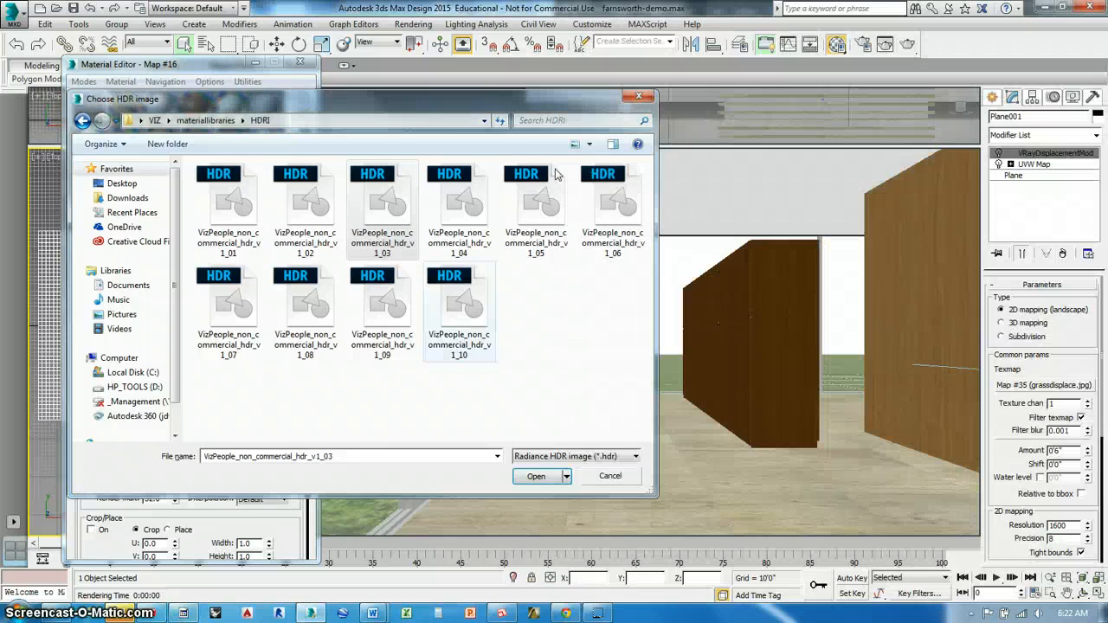
key("Escape")
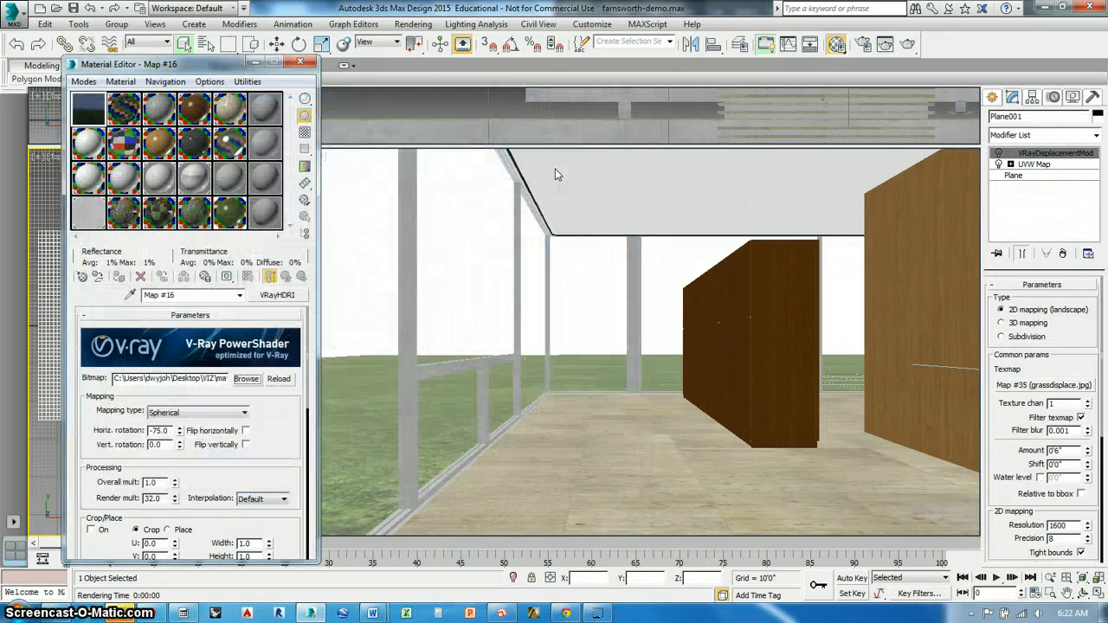
double_click(90, 103)
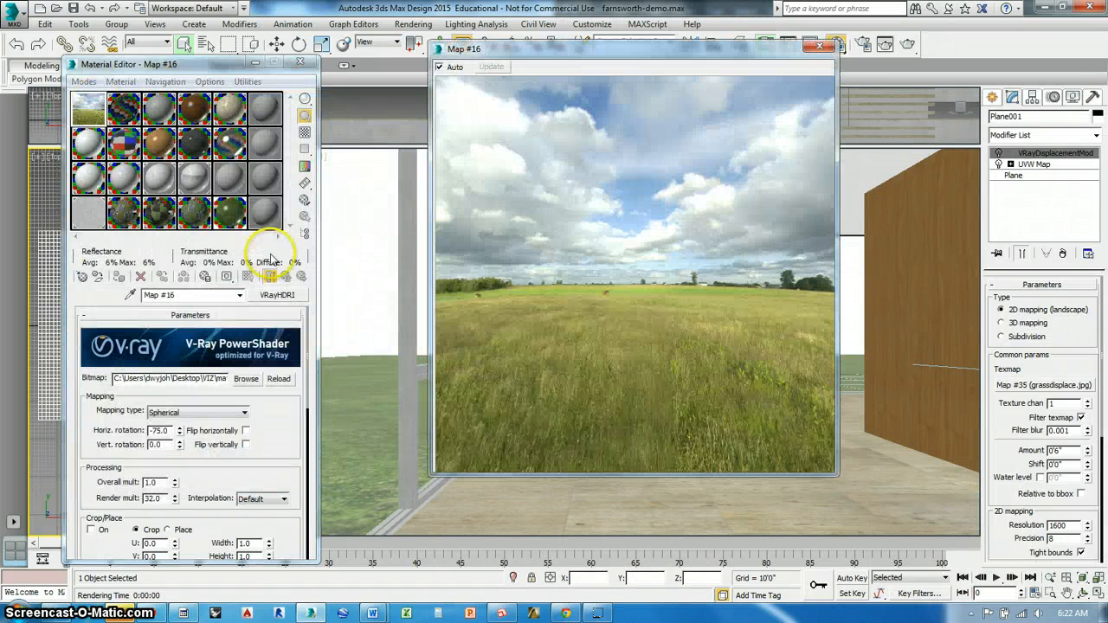
left_click(819, 46)
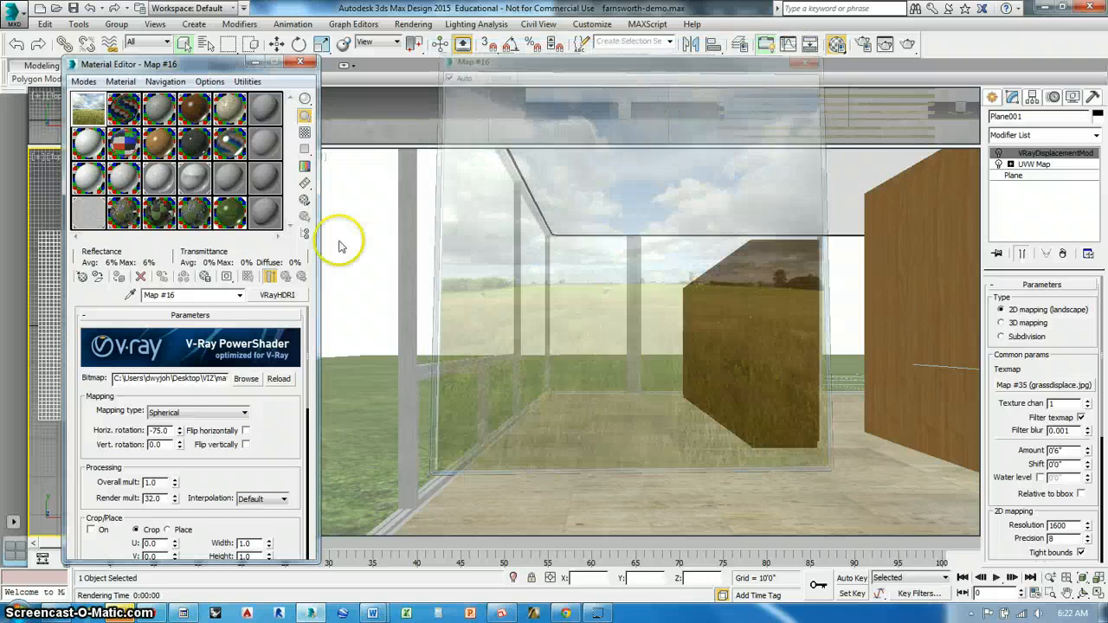
Start a test render with the new HDRI, then close the frame buffer and message windows and cancel the render
left_click(911, 46)
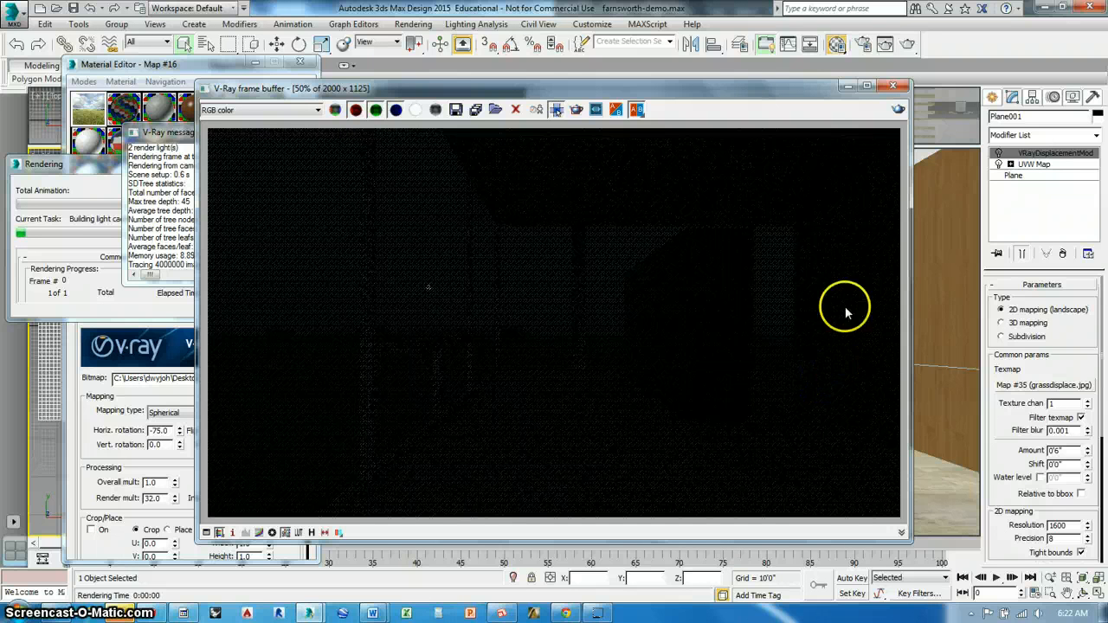
left_click(892, 85)
left_click(321, 132)
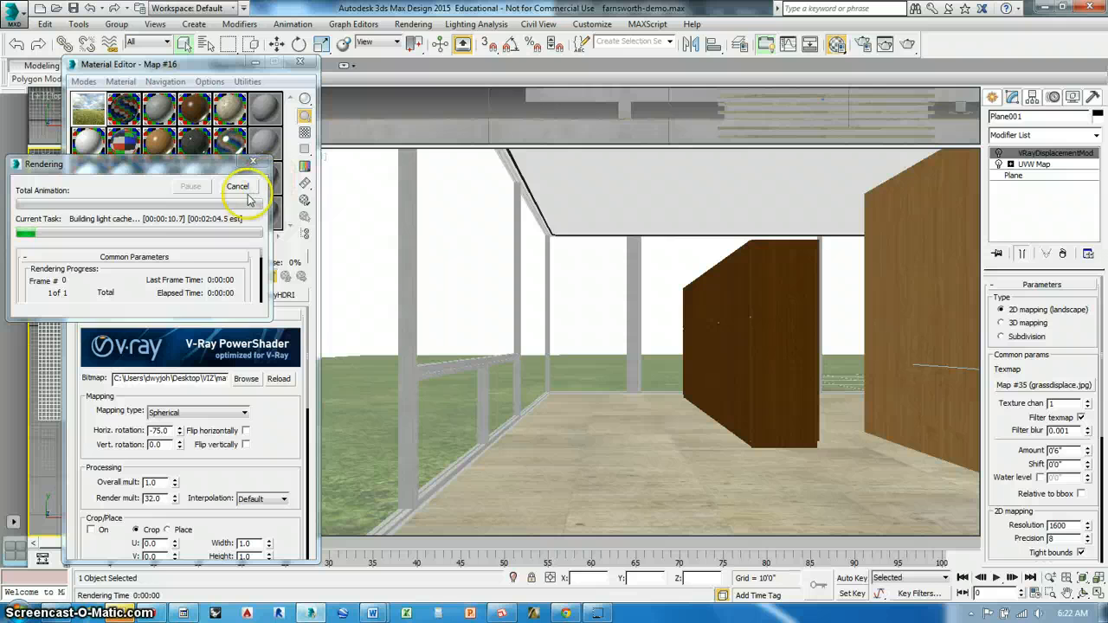
left_click(241, 185)
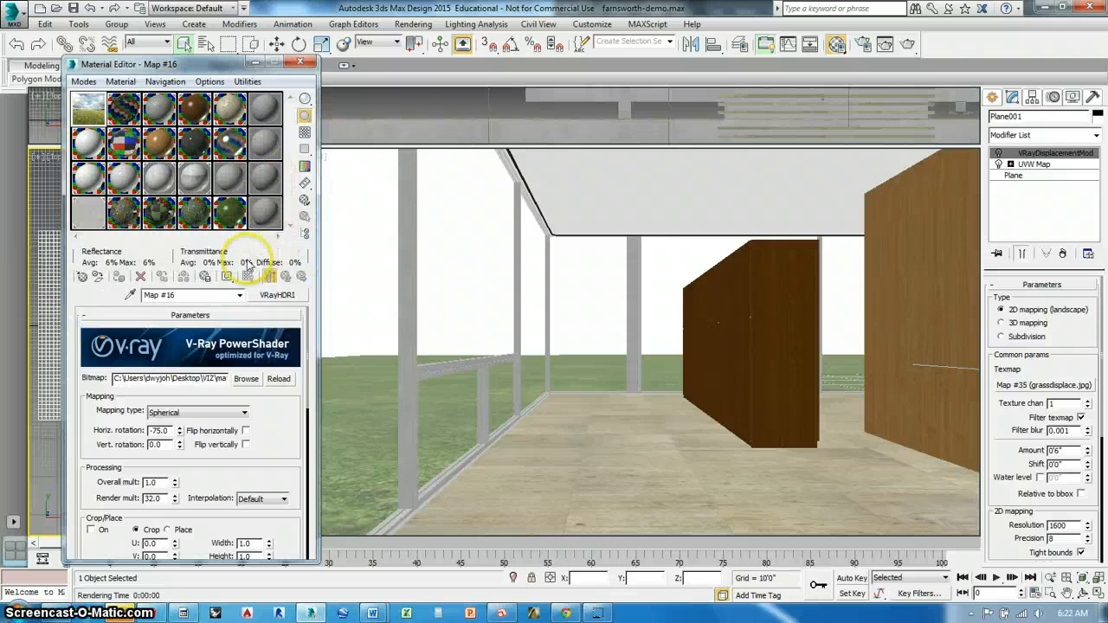
Open the V-Ray Light Lister and select the dome light VRayLight001 from it
key("h")
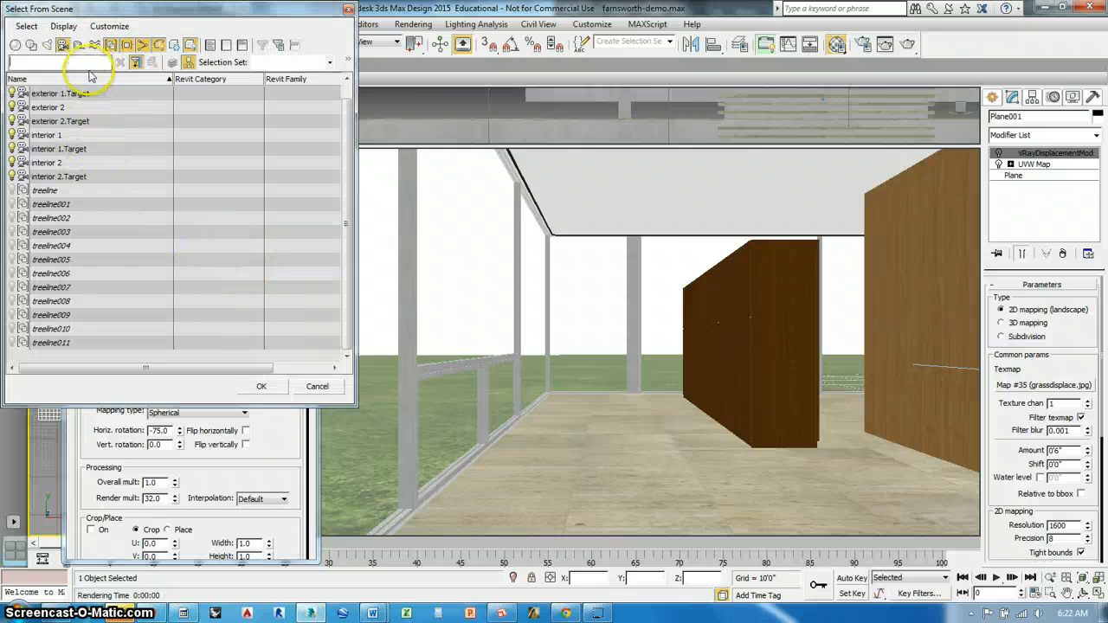
left_click(348, 11)
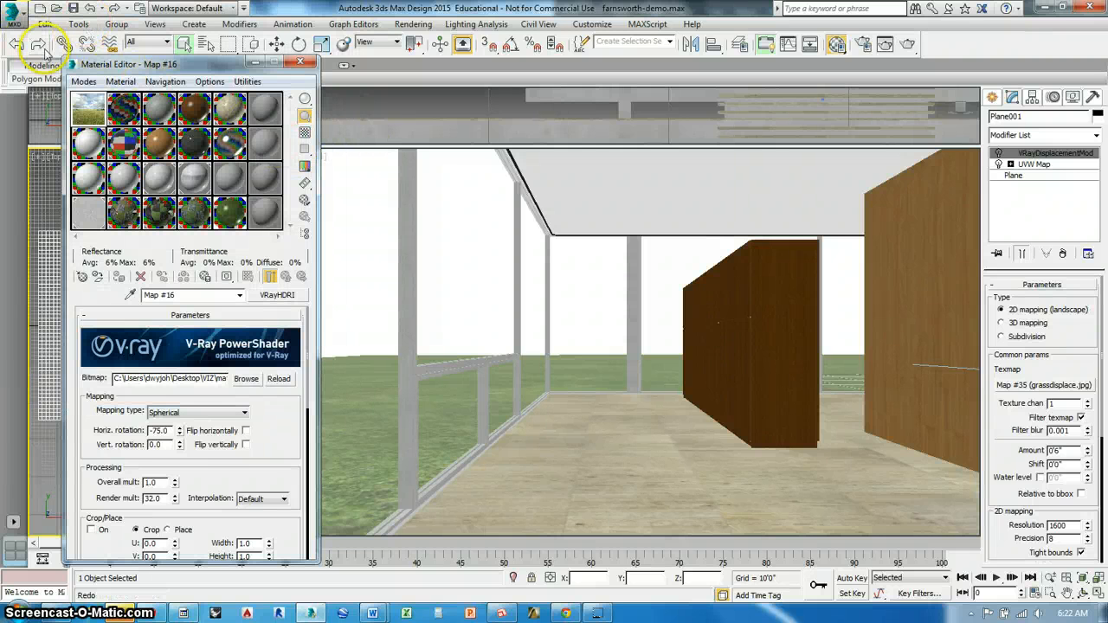
left_click(80, 26)
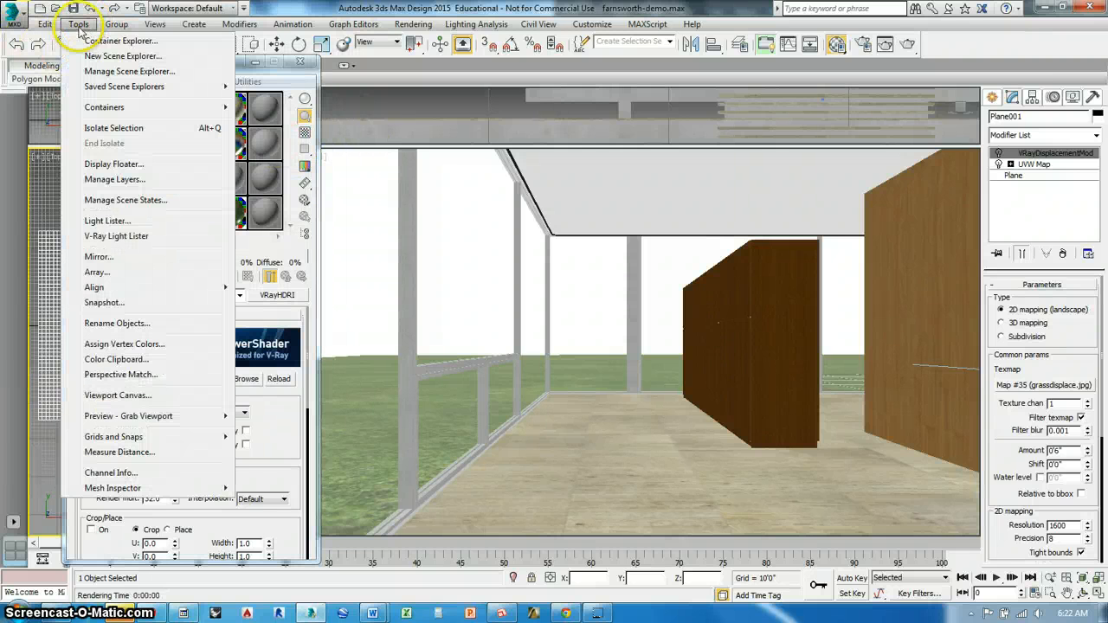
left_click(110, 237)
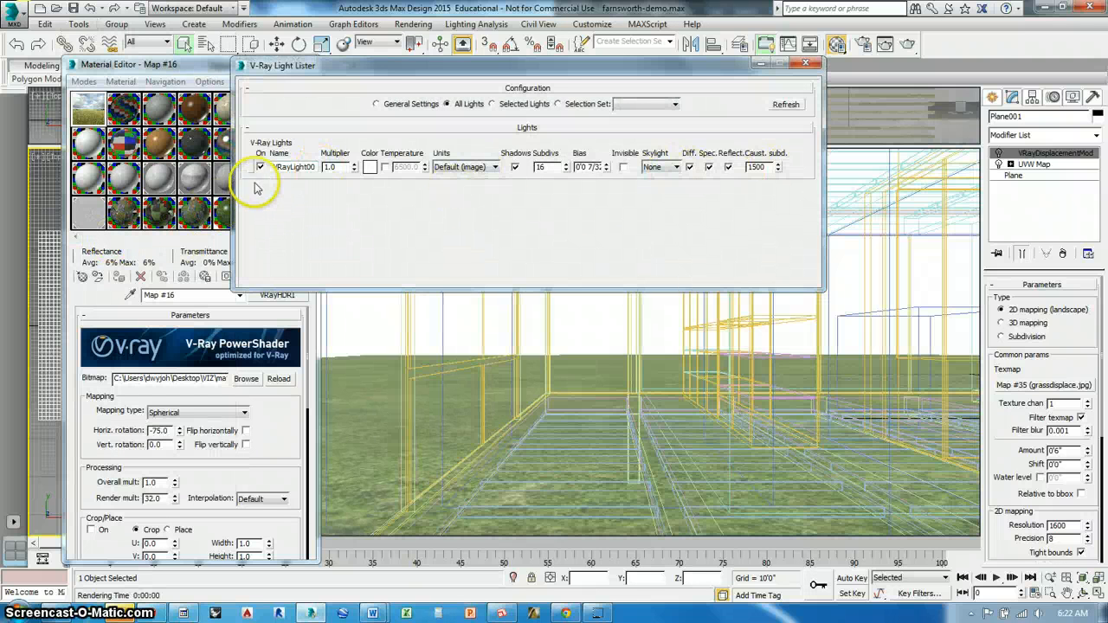
left_click(249, 168)
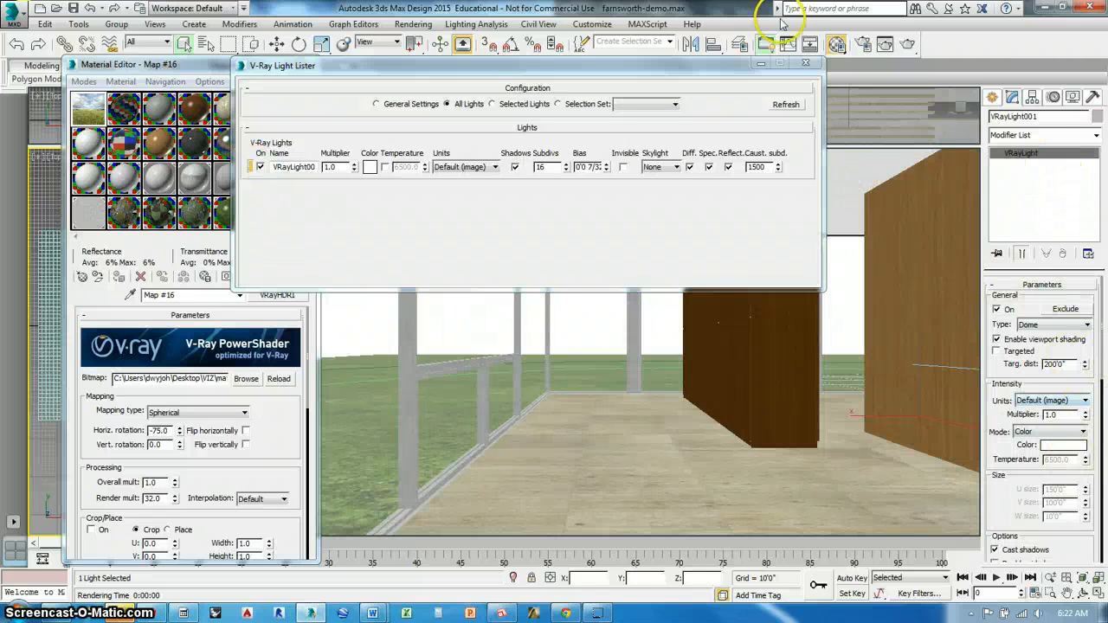
Assign the HDRI Map #16 to the dome light's texture slot as an instance
left_click_drag(1102, 353, 1105, 490)
left_click(108, 126)
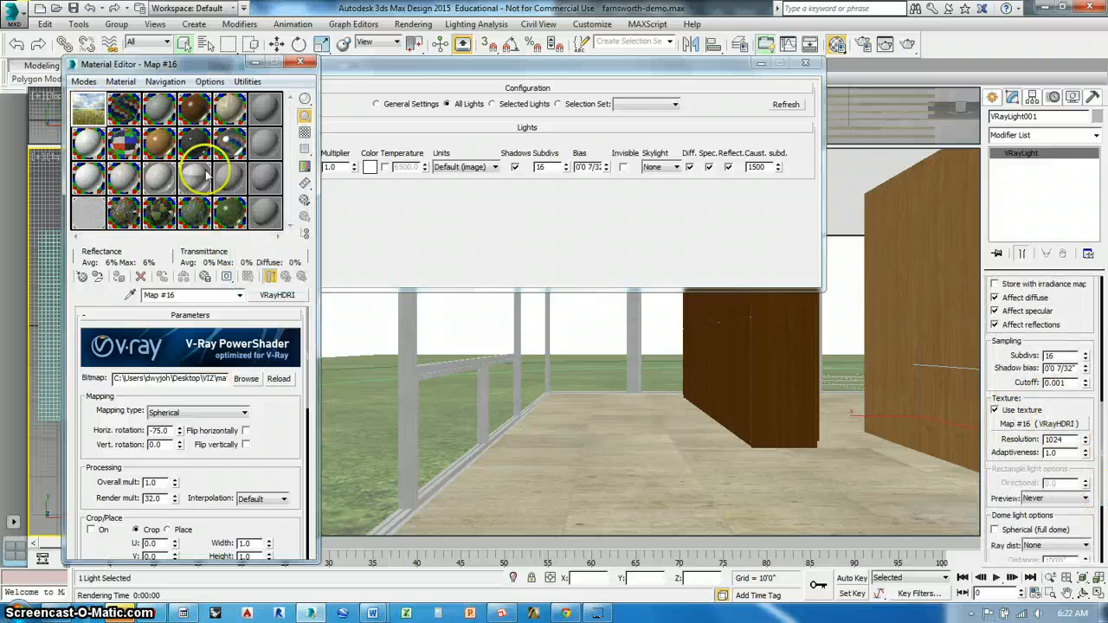
left_click_drag(1056, 426, 1058, 425)
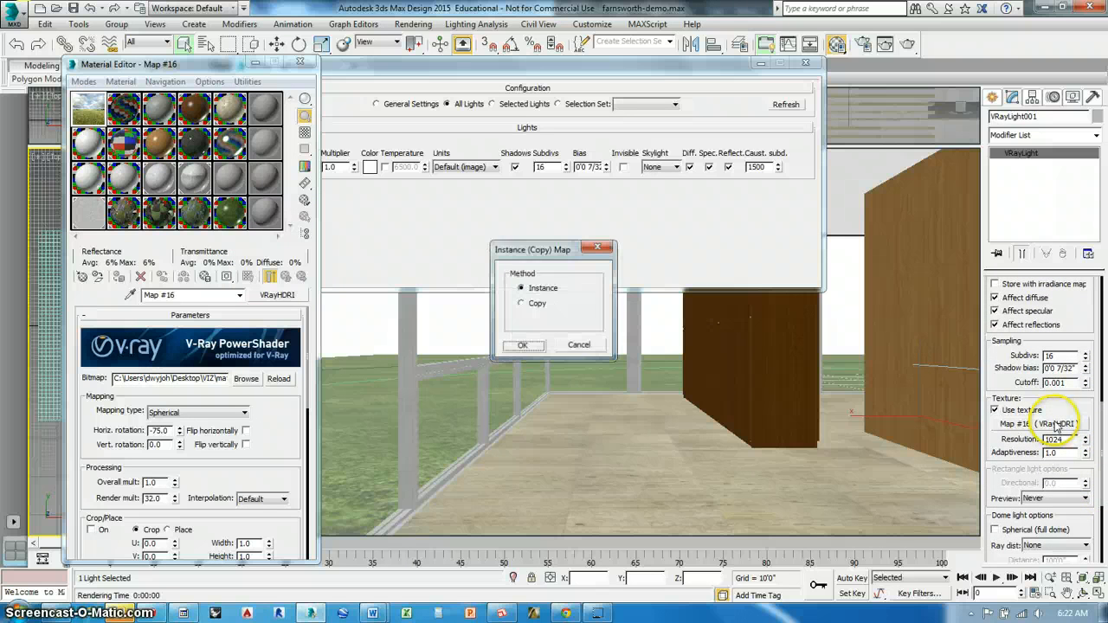
left_click(522, 346)
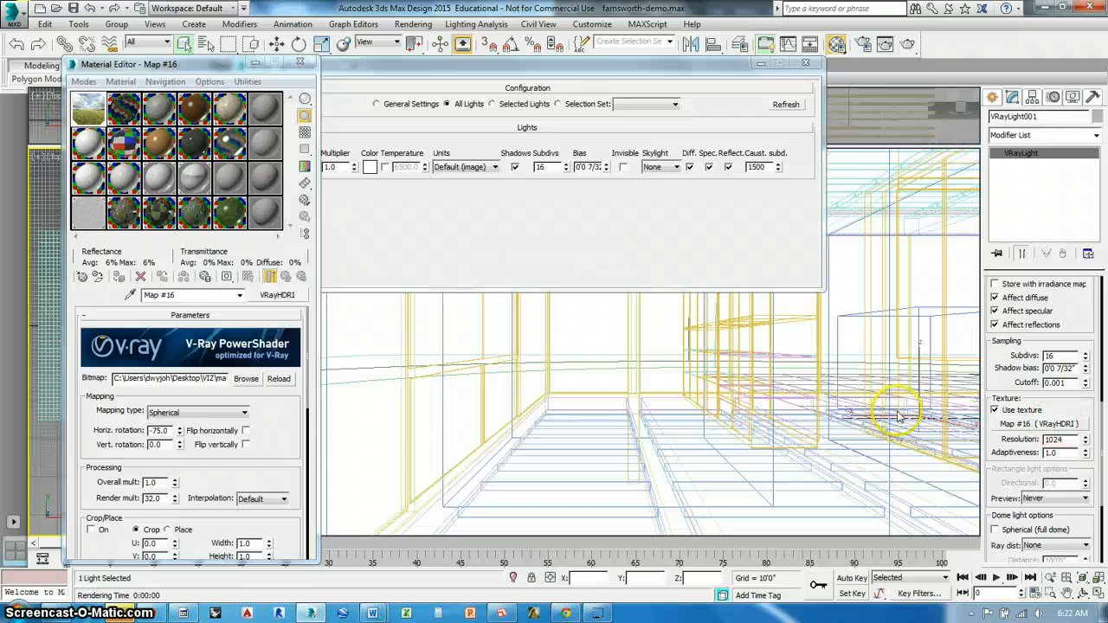
Test-render the scene with the reassigned dome texture, cancel the render, and close the frame buffer, message and V-Ray Light Lister windows
left_click_drag(564, 69, 541, 106)
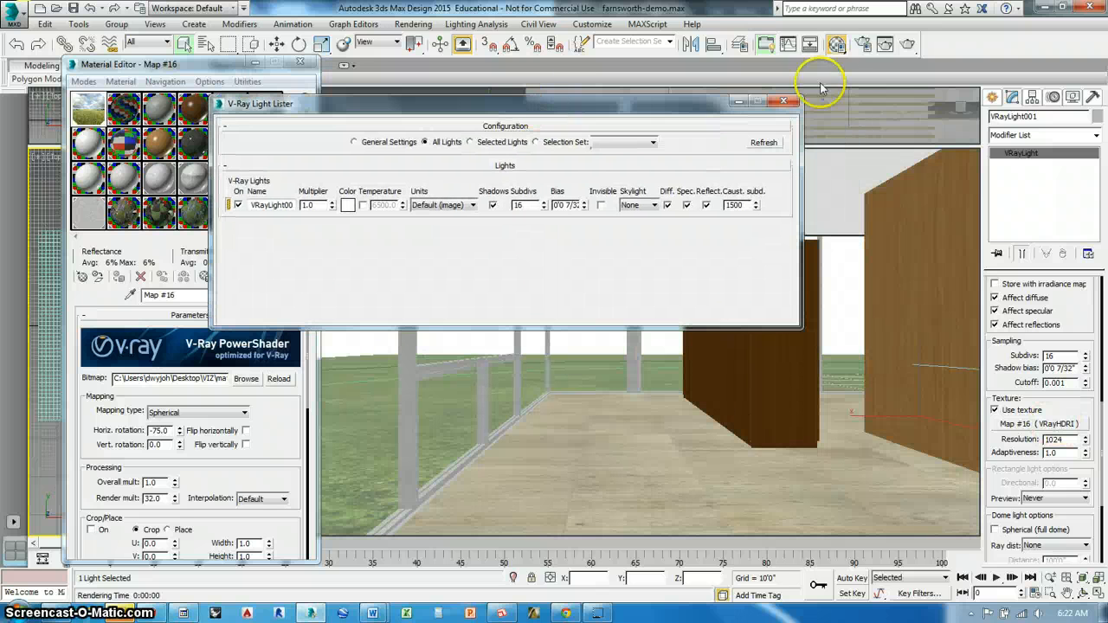
left_click(905, 48)
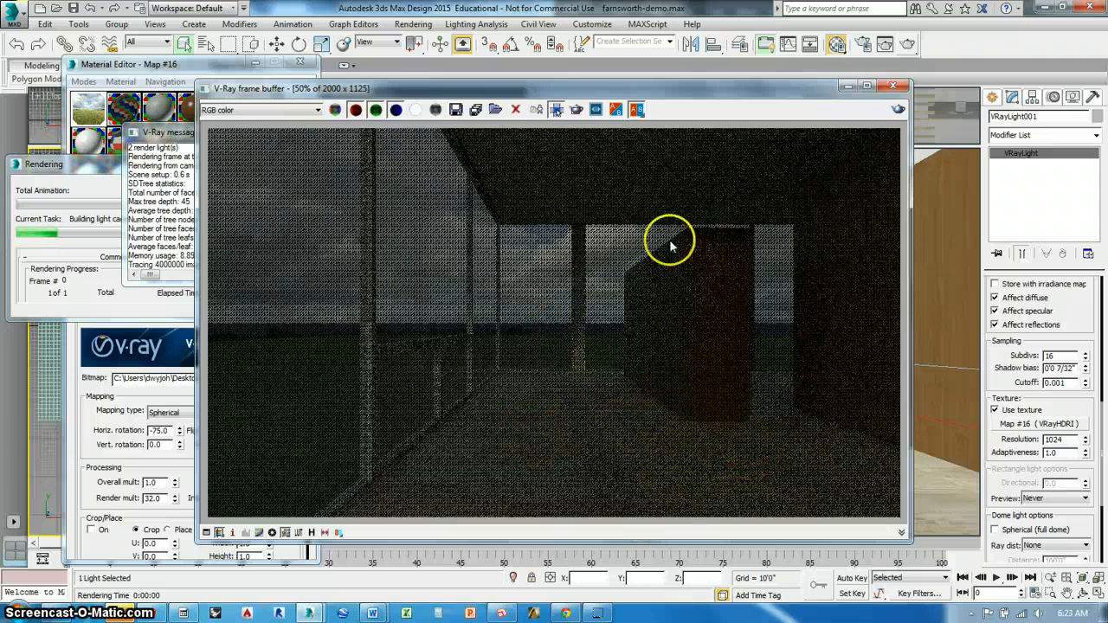
left_click(99, 166)
left_click(232, 187)
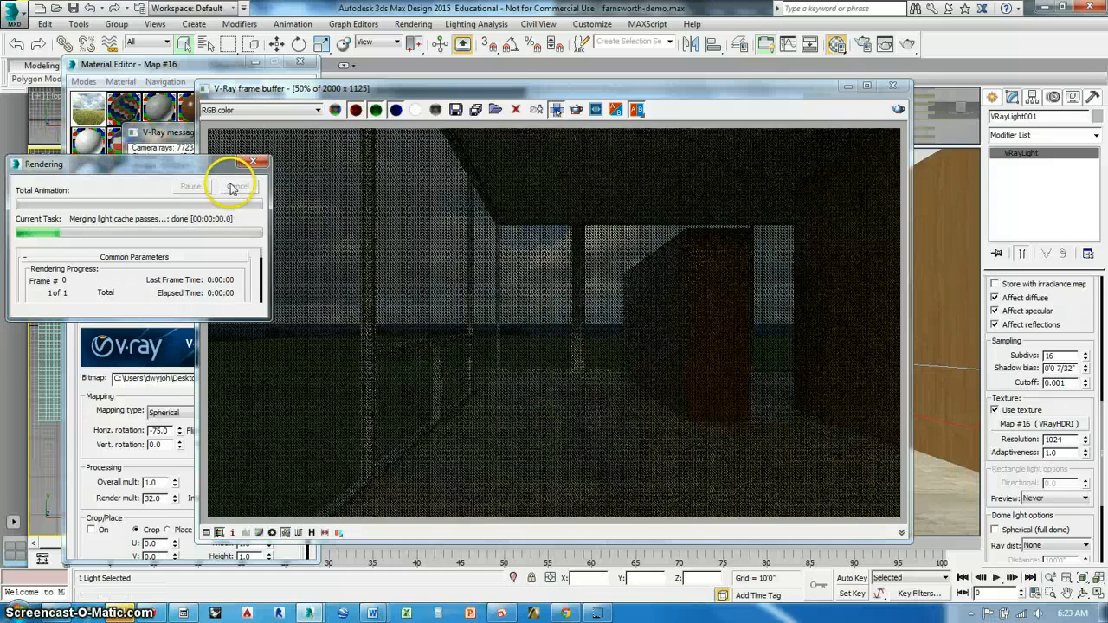
left_click(891, 85)
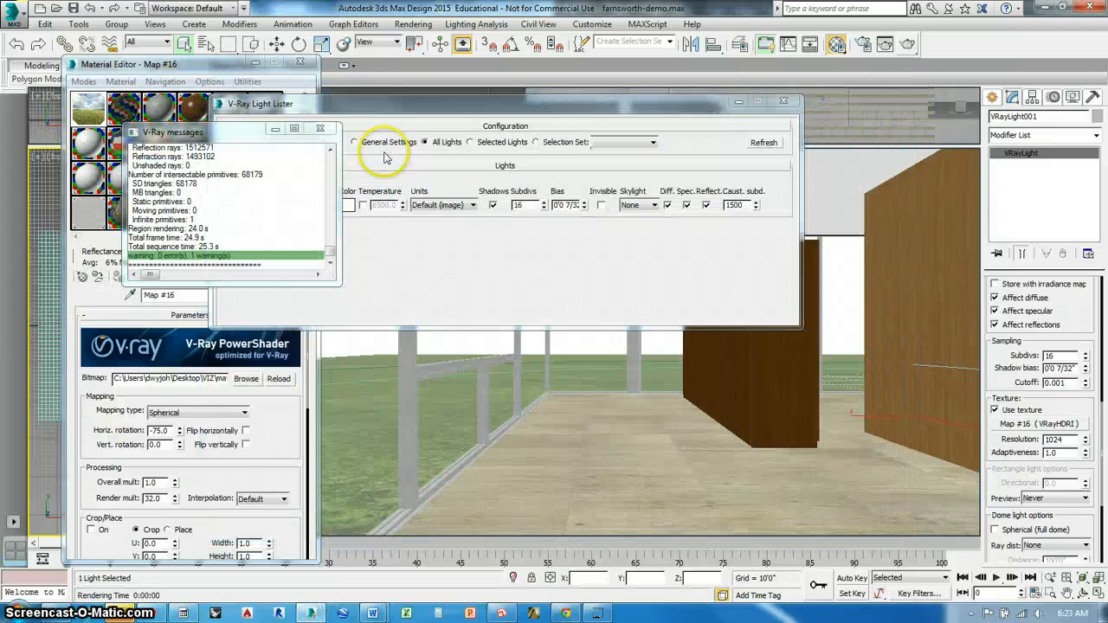
left_click(320, 128)
left_click(783, 100)
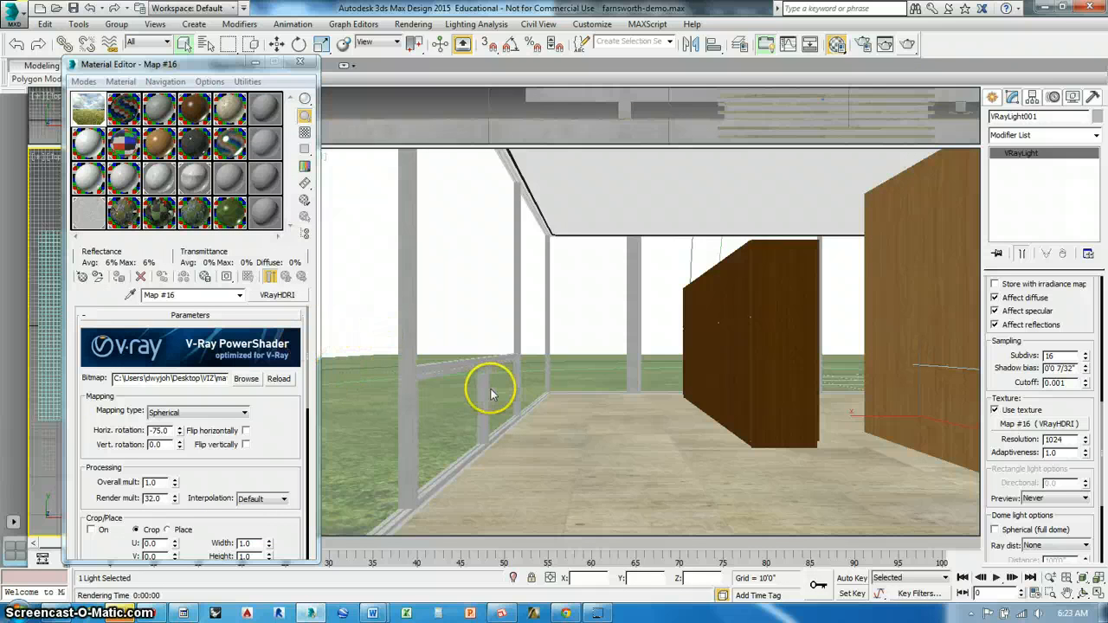
Set the horizontal rotation of the HDRI Map #16 to 0
left_click(87, 112)
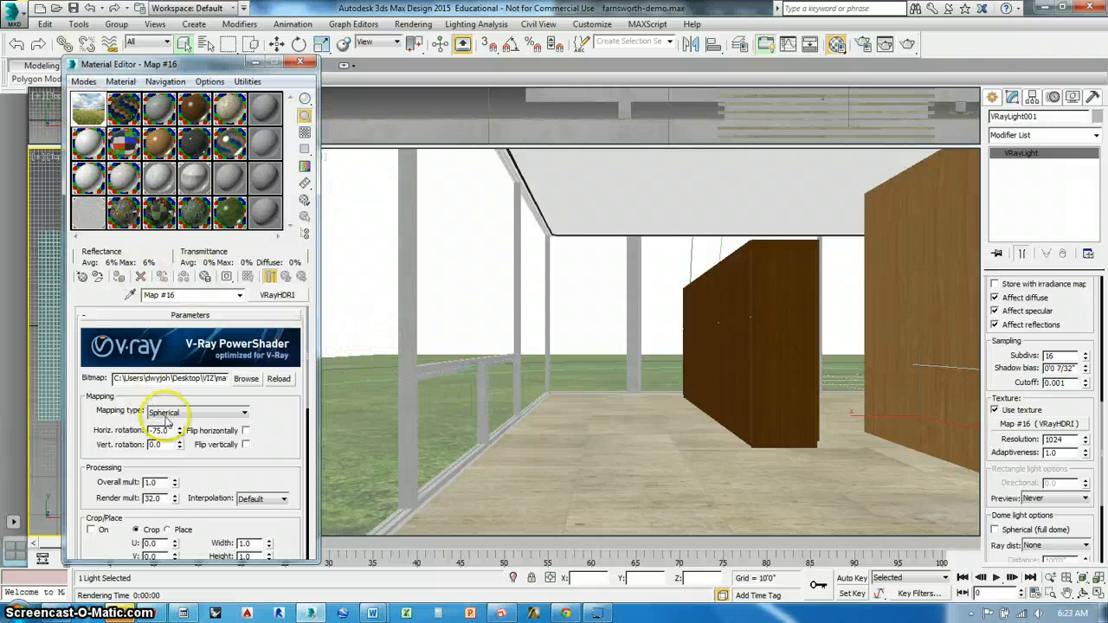
left_click_drag(169, 431, 124, 434)
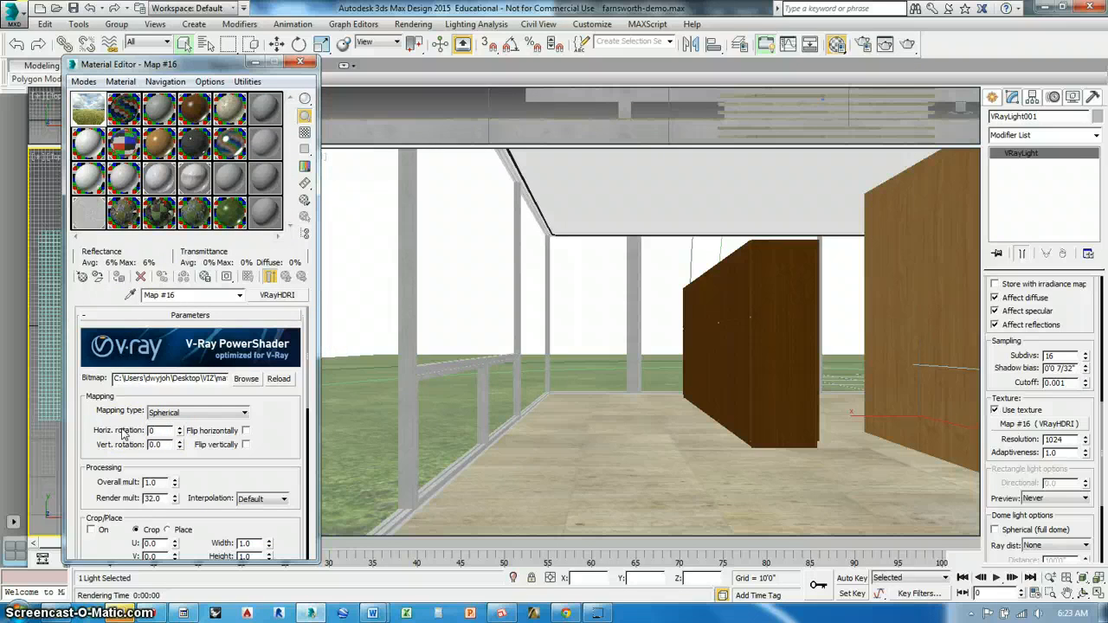
type("0")
left_click(159, 446)
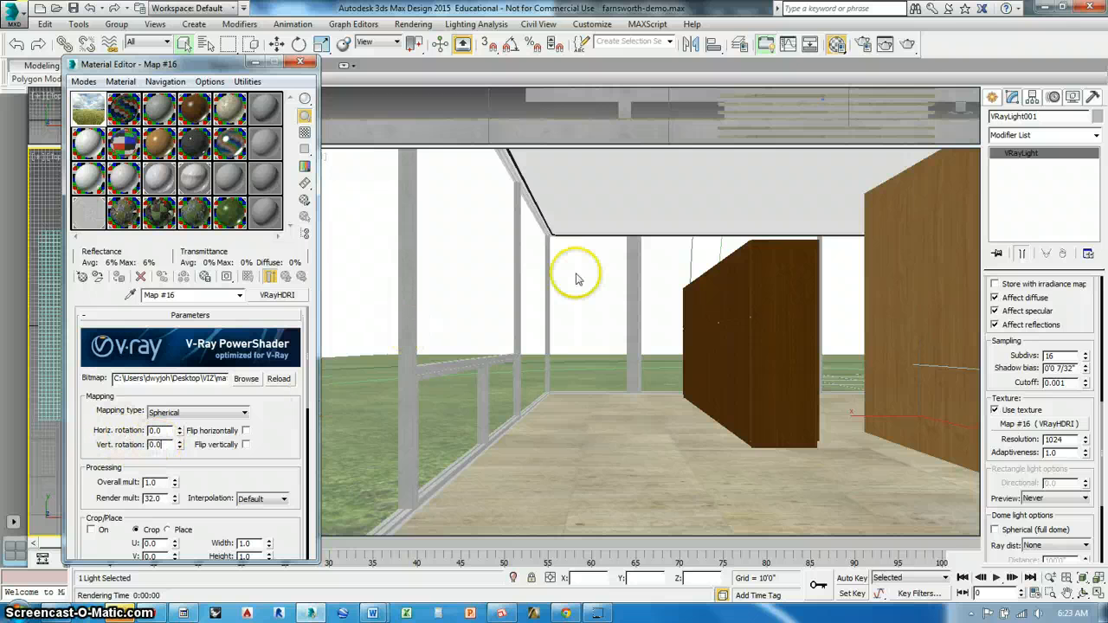
Test-render the scene with the sky at zero rotation, then close the frame buffer and message windows and cancel the render
left_click(908, 48)
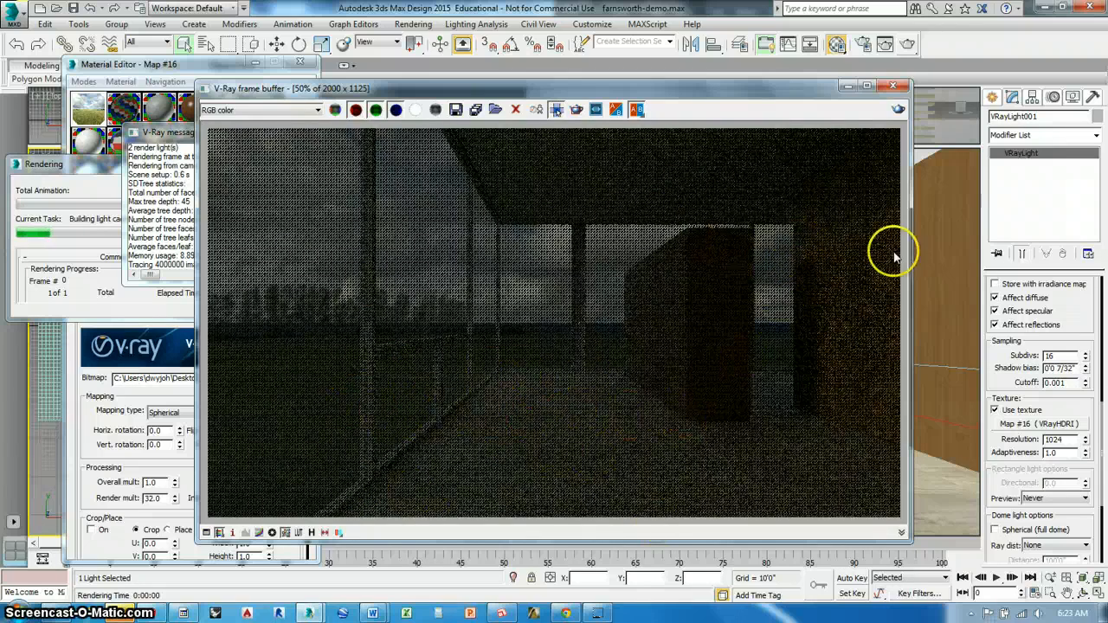
left_click(892, 84)
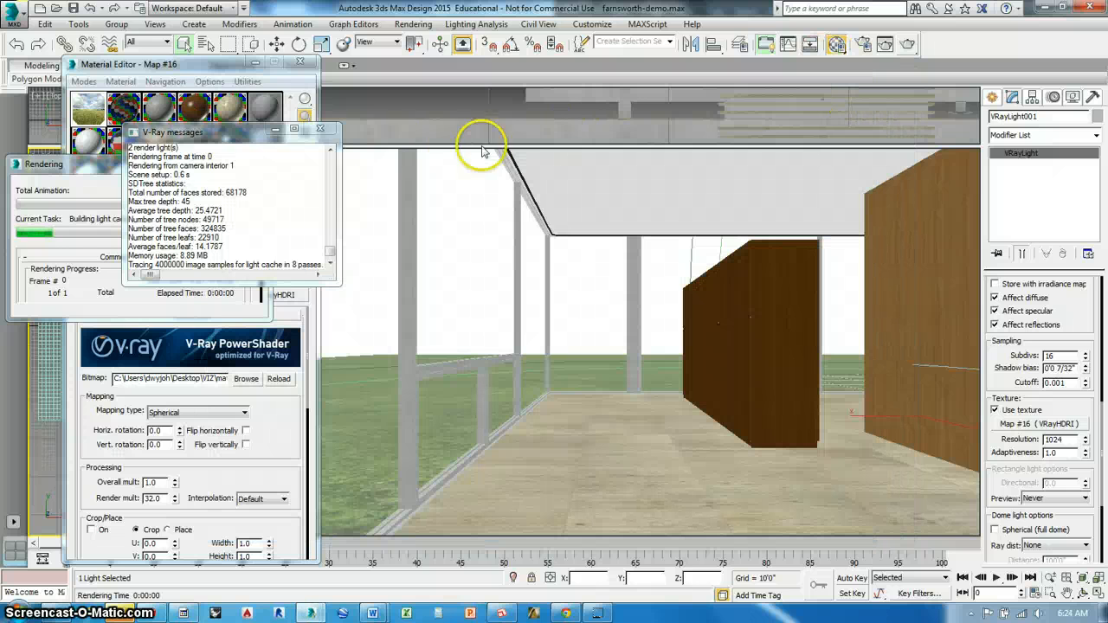
left_click(321, 130)
left_click(240, 178)
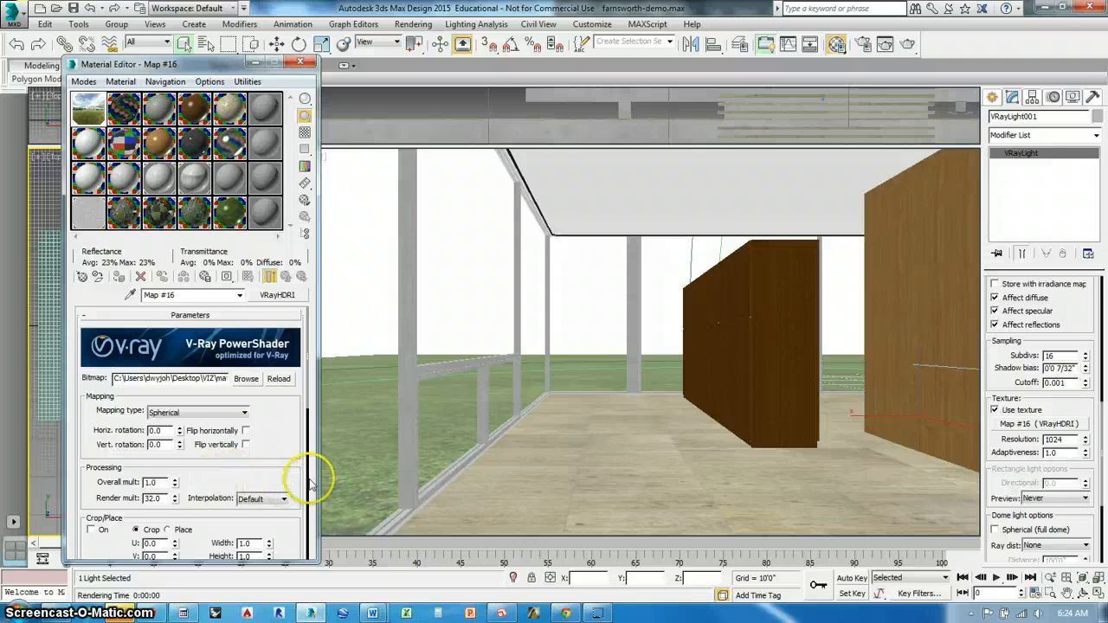
Keep Map #16's color space type as Inverse gamma and set the inverse gamma to 0.9
left_click_drag(285, 470, 288, 271)
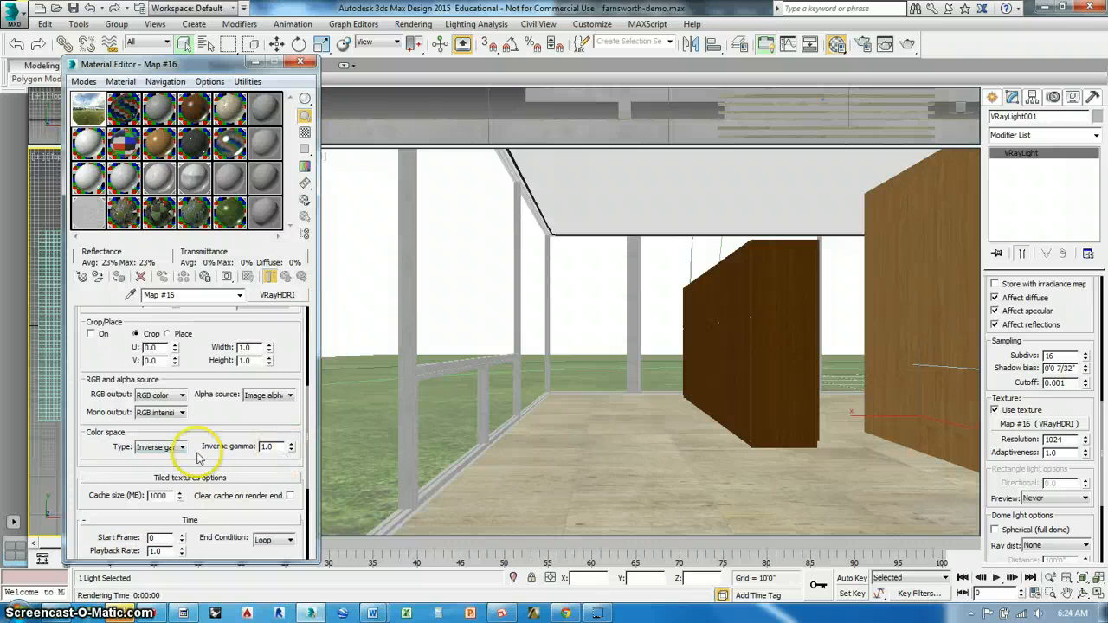
left_click(170, 451)
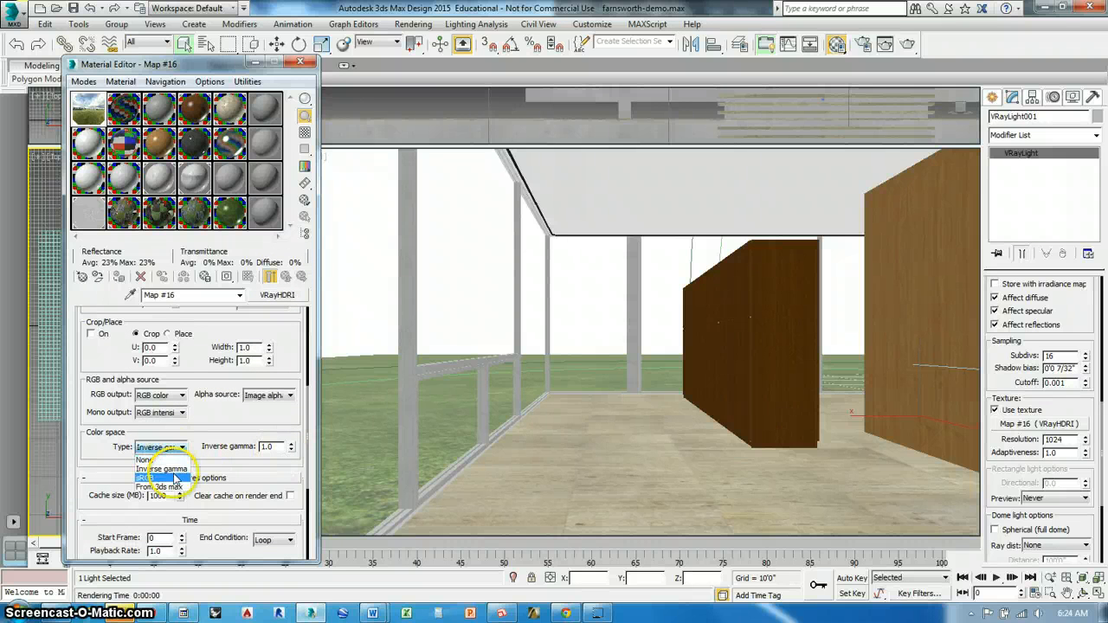
left_click(173, 470)
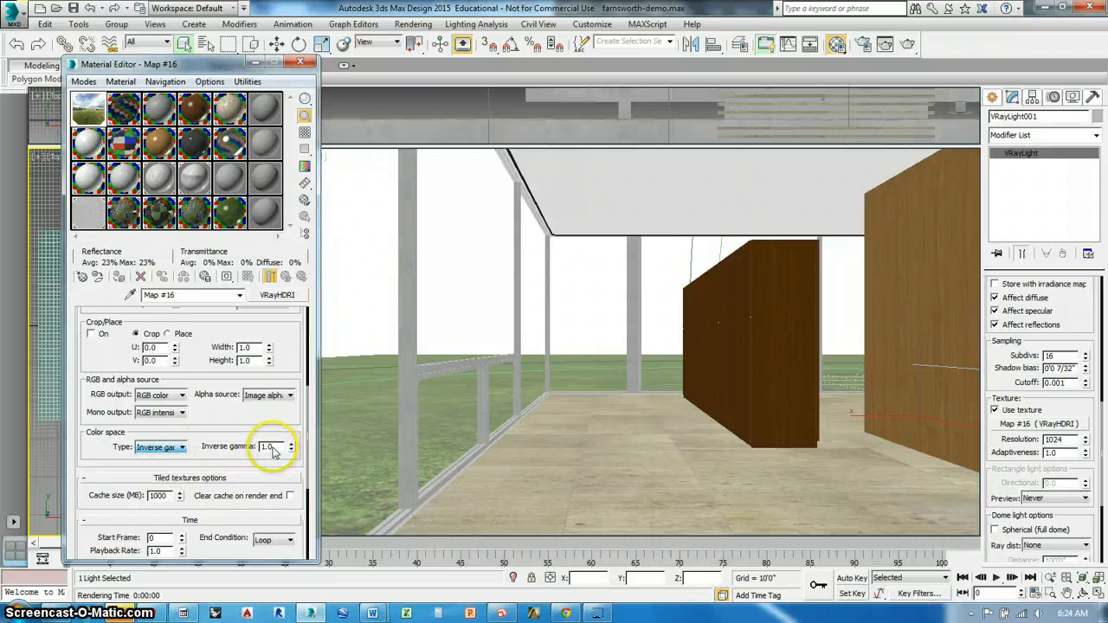
left_click_drag(275, 447, 252, 454)
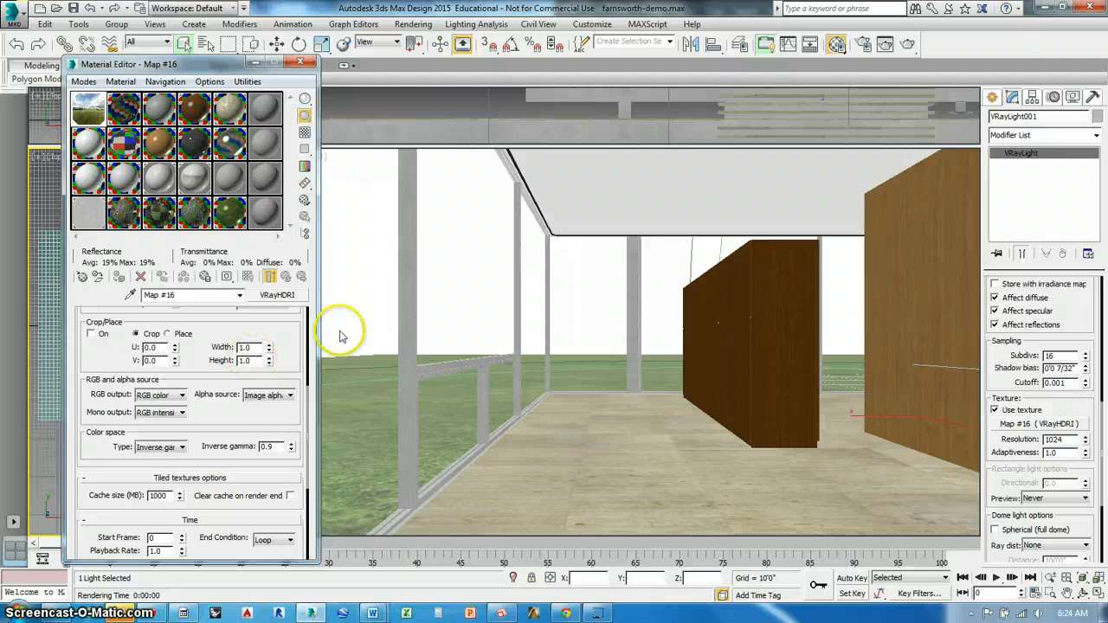
Test-render the scene with the new inverse gamma and cancel the render during the light cache pass
left_click(907, 43)
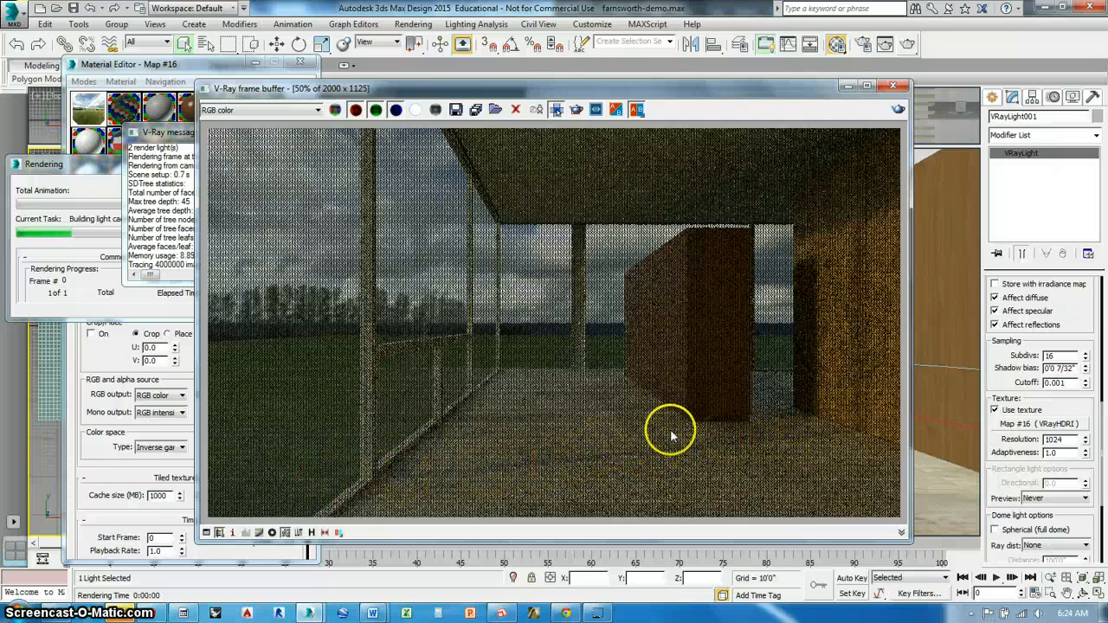
left_click(186, 156)
left_click(138, 173)
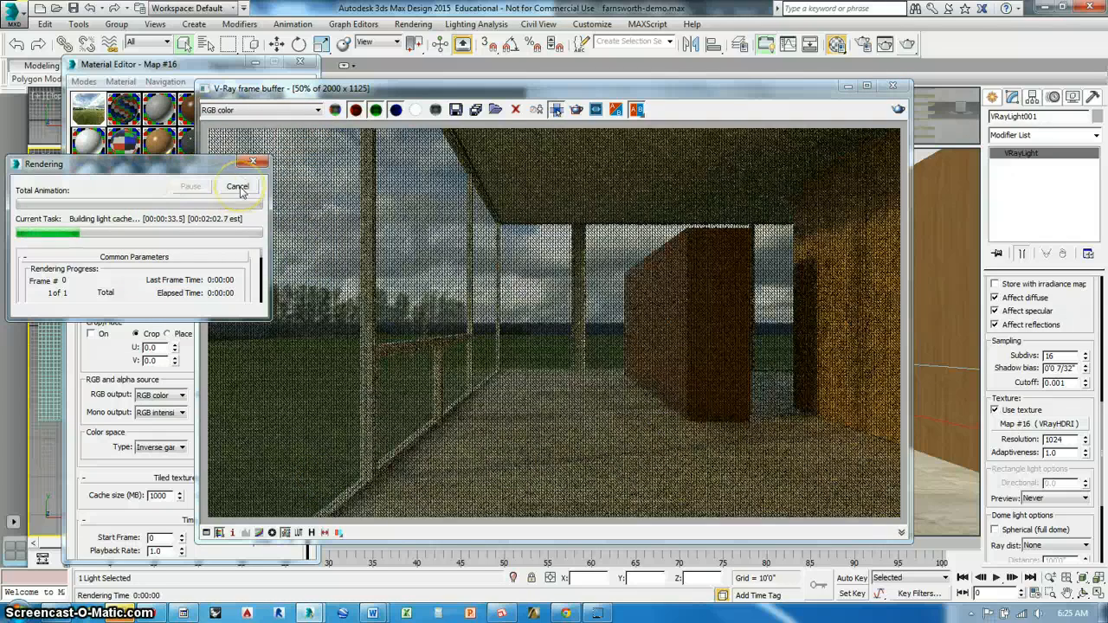
left_click(239, 189)
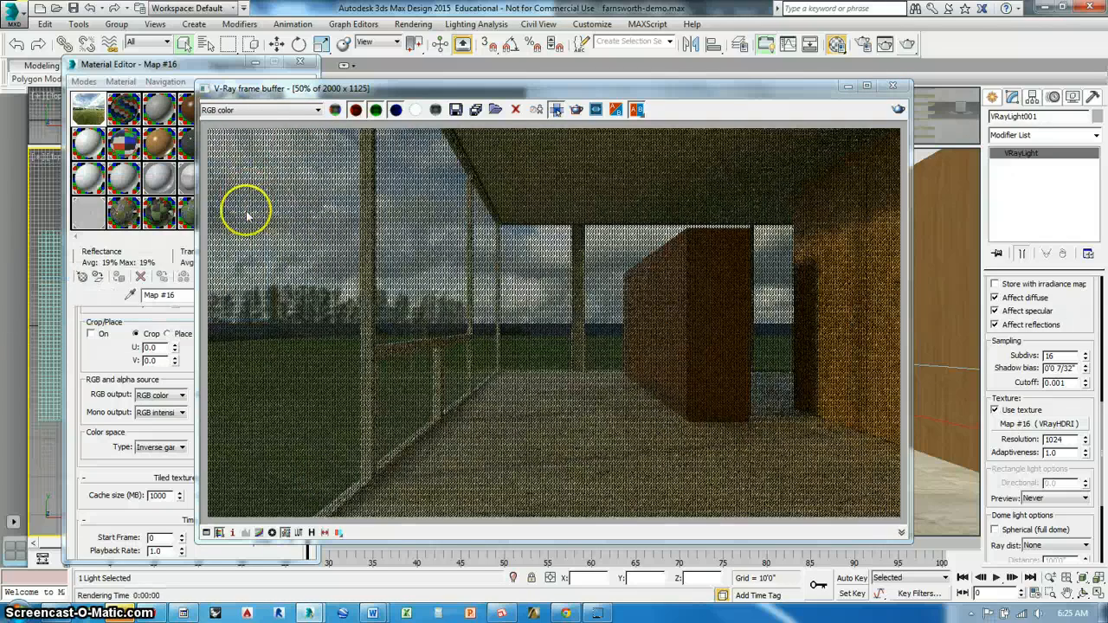
Set the horizontal rotation of the HDRI Map #16 to 90
left_click(99, 121)
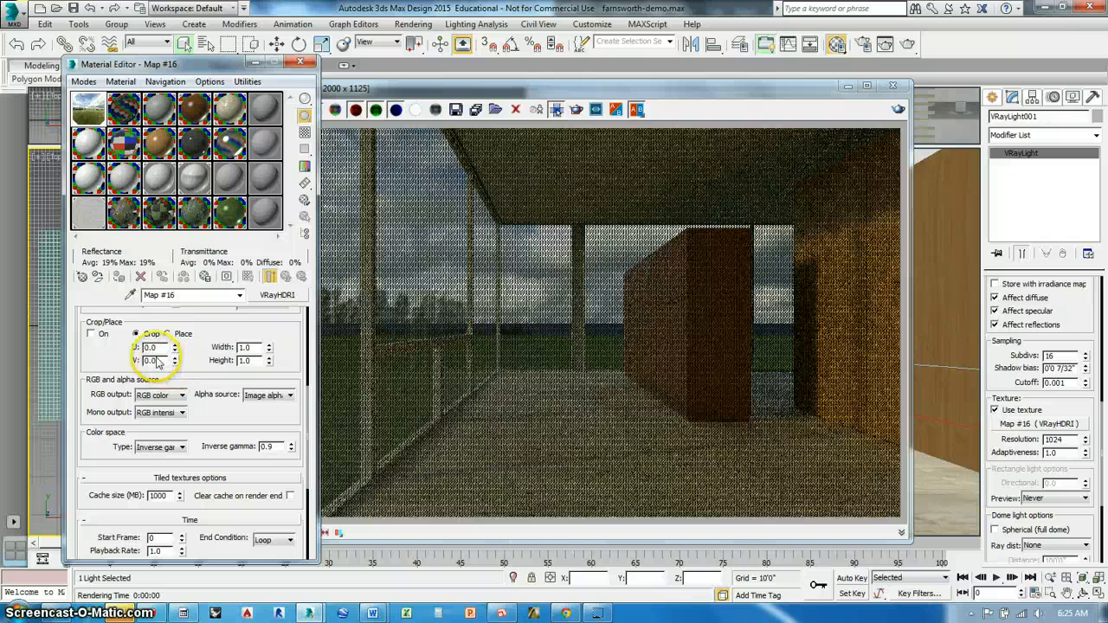
left_click_drag(309, 459, 321, 332)
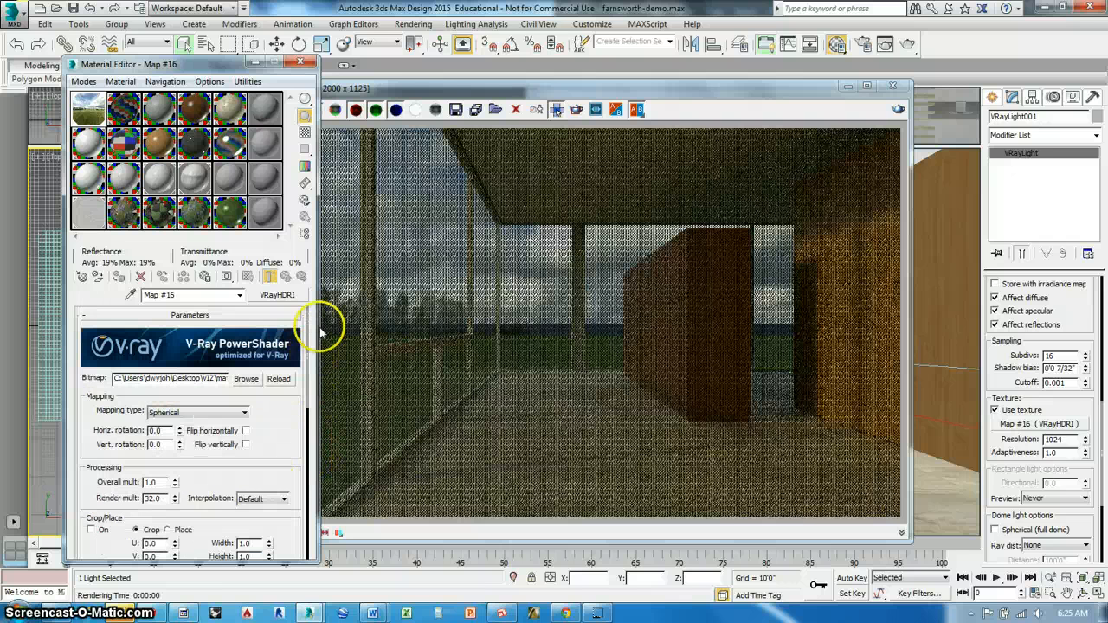
left_click_drag(166, 431, 149, 432)
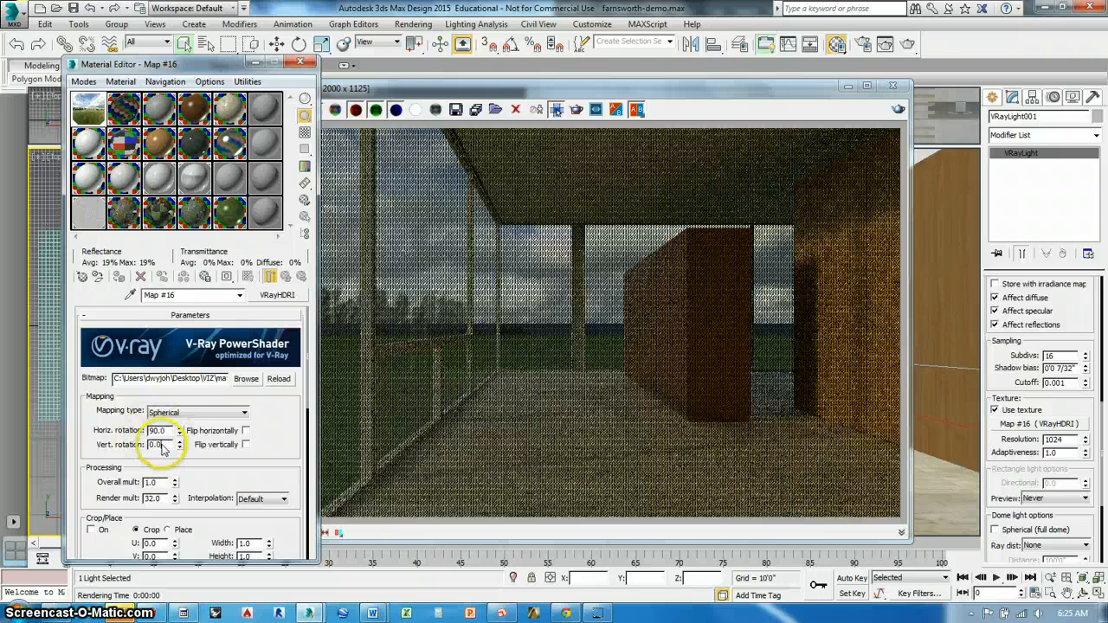
Test-render the scene with the rotated sky, cancel the render, and close the frame buffer, message and Material Editor windows
left_click(907, 45)
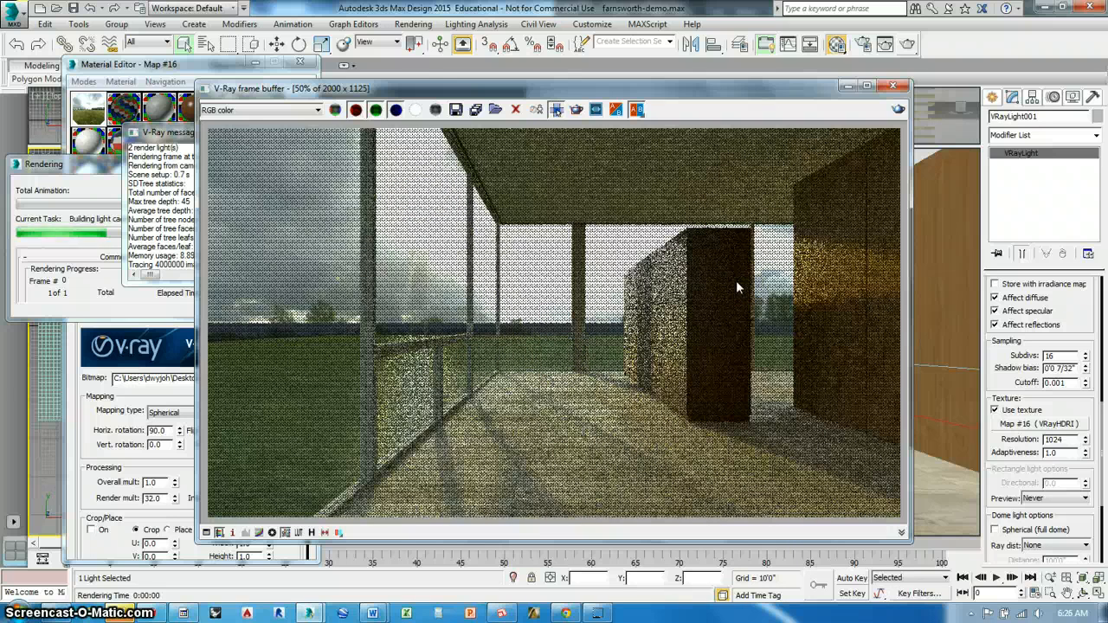
left_click(98, 178)
left_click(235, 187)
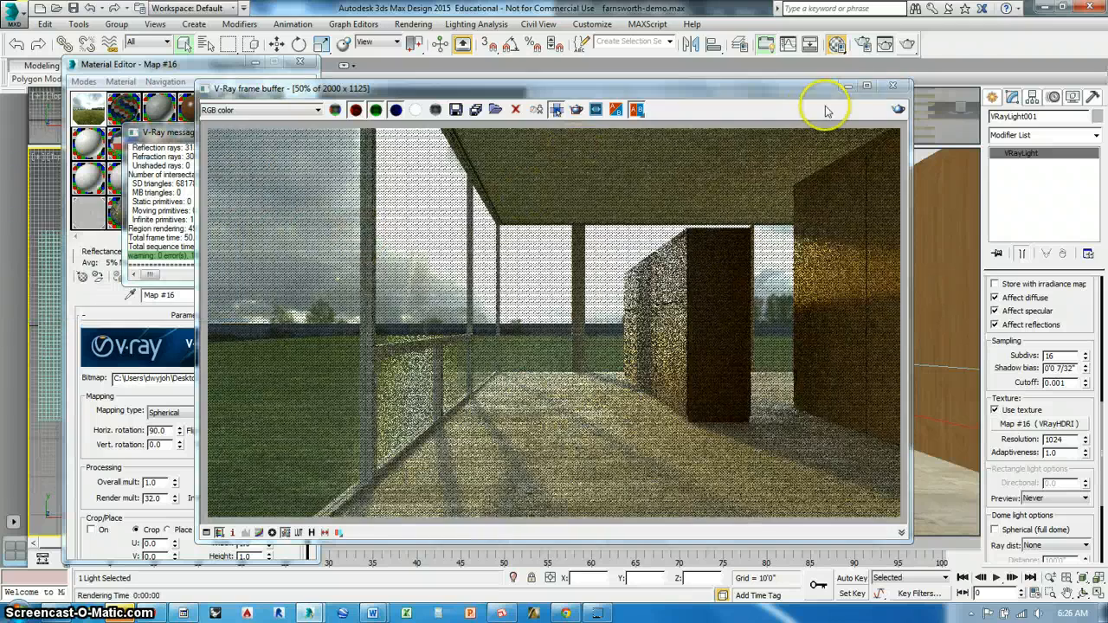
left_click(897, 87)
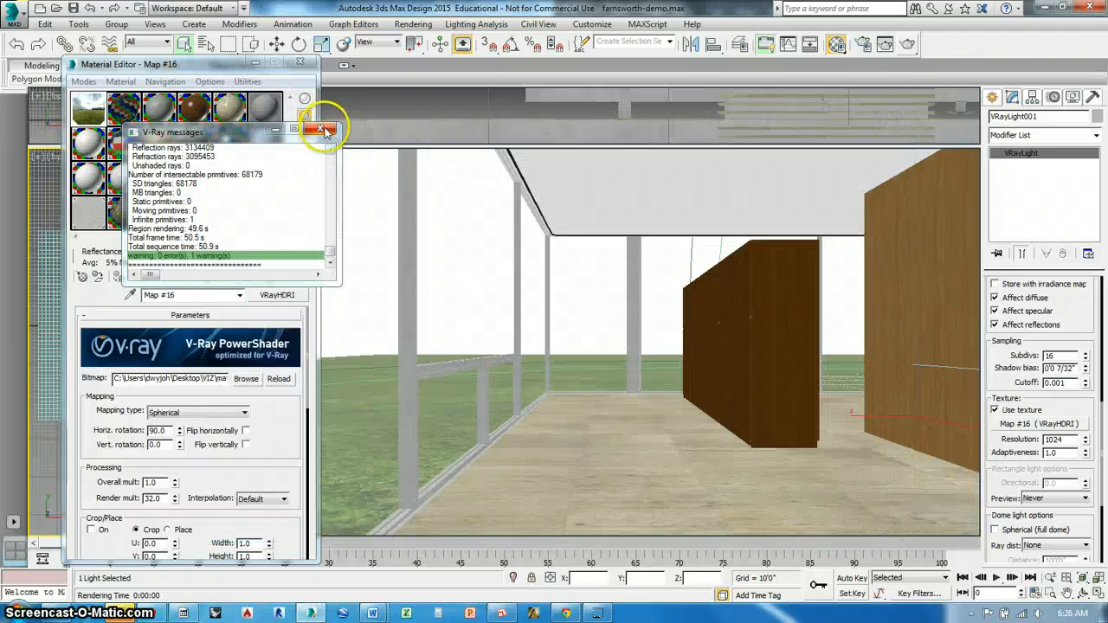
left_click(319, 131)
left_click(299, 62)
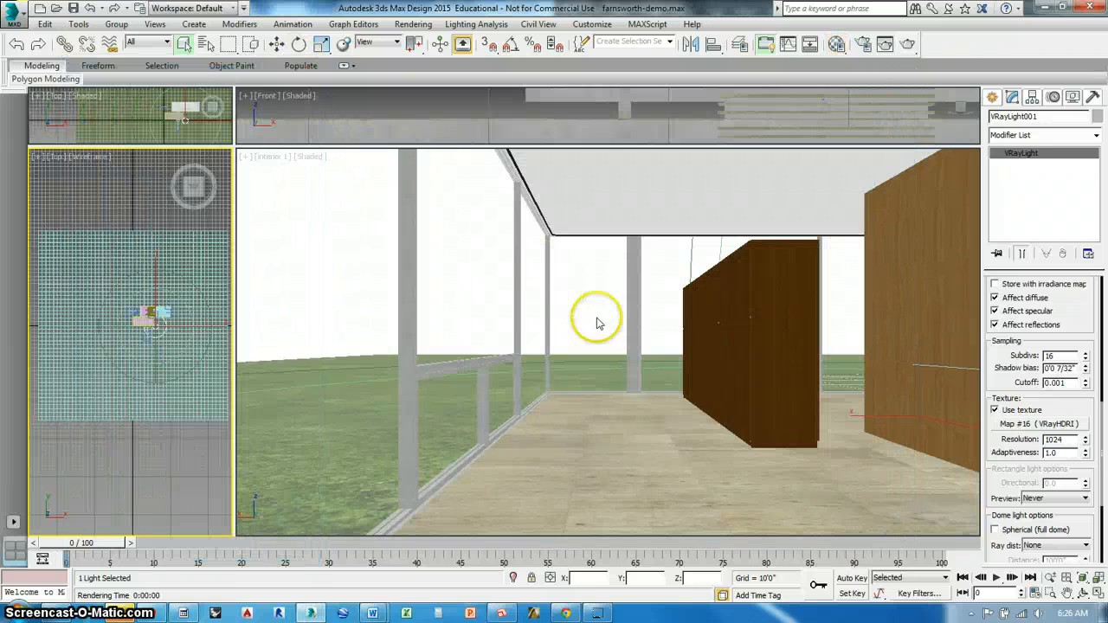
Start merging an external 3ds Max file and browse to the CHAIRS folder inside the VIZ import folder
left_click(13, 19)
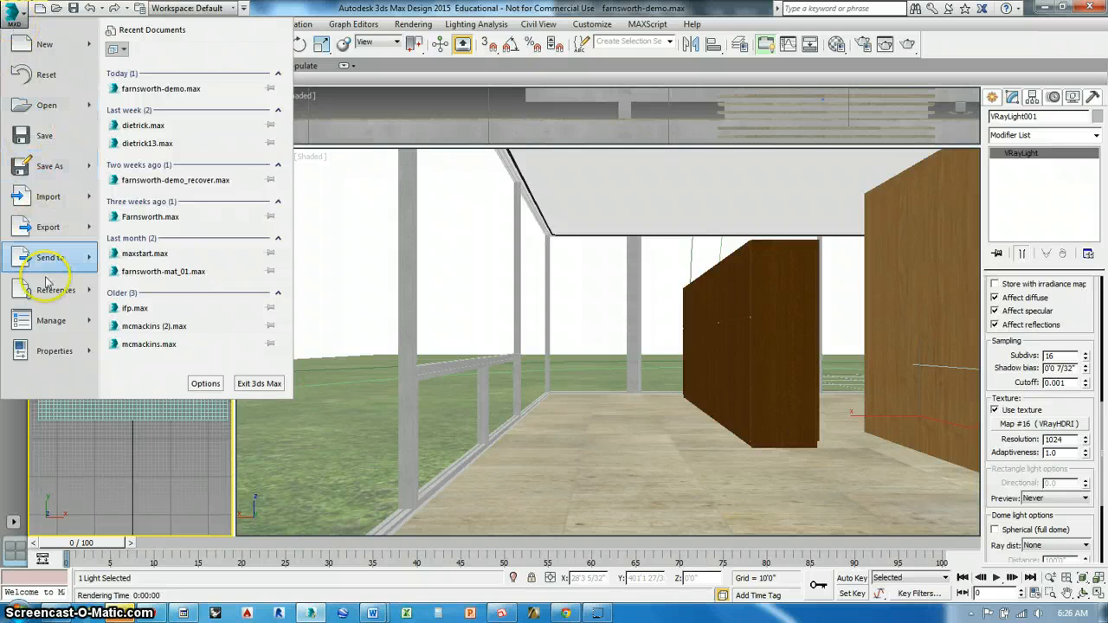
left_click(90, 197)
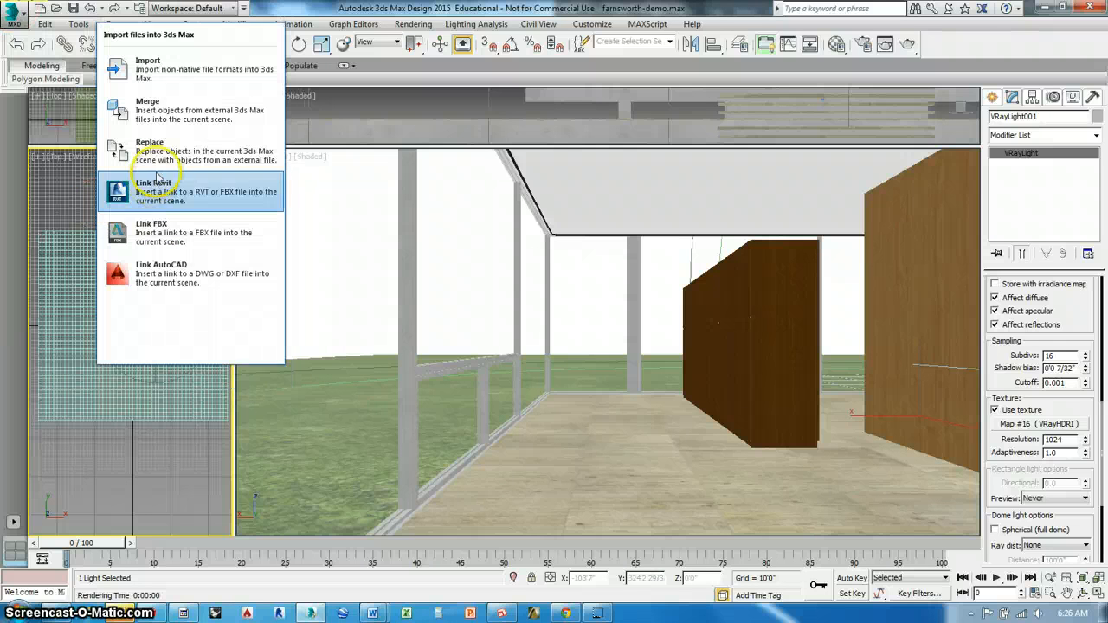
left_click(170, 101)
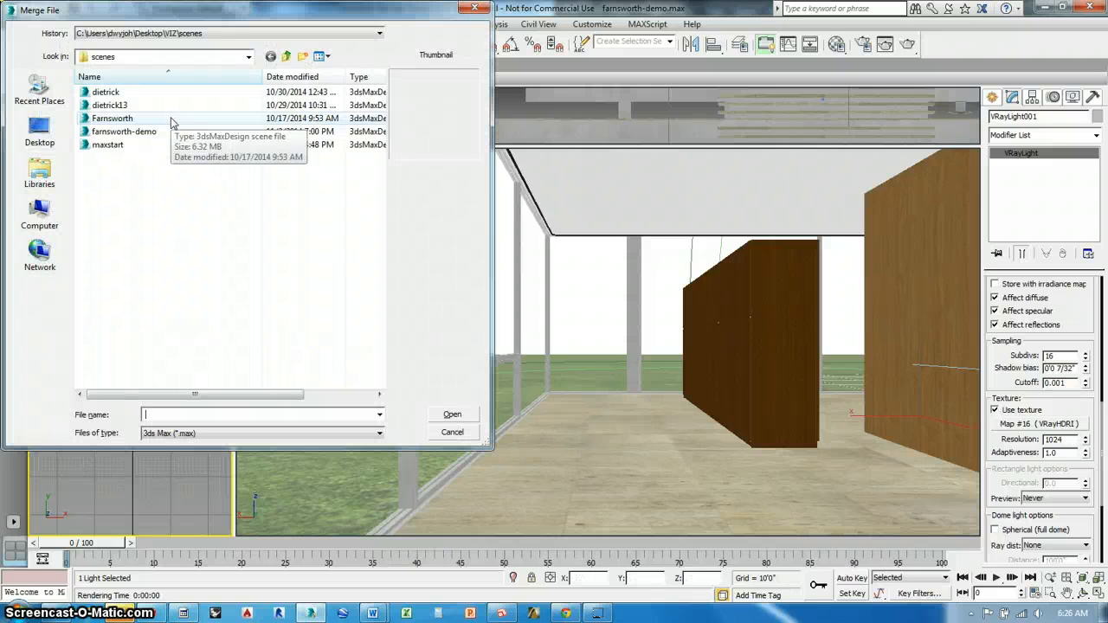
left_click(297, 266)
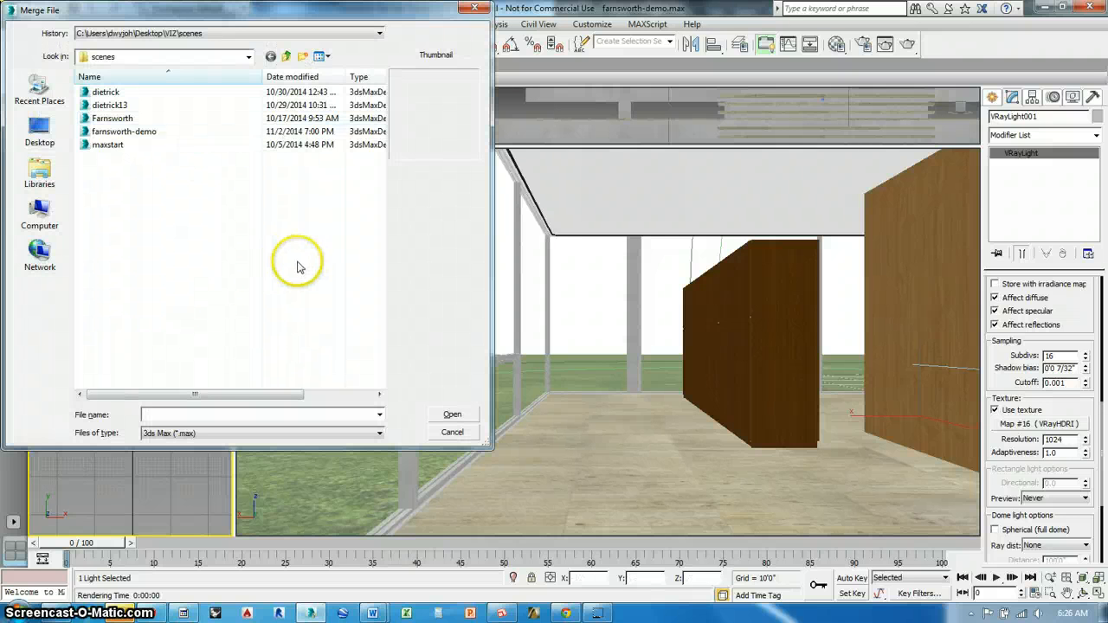
left_click(288, 56)
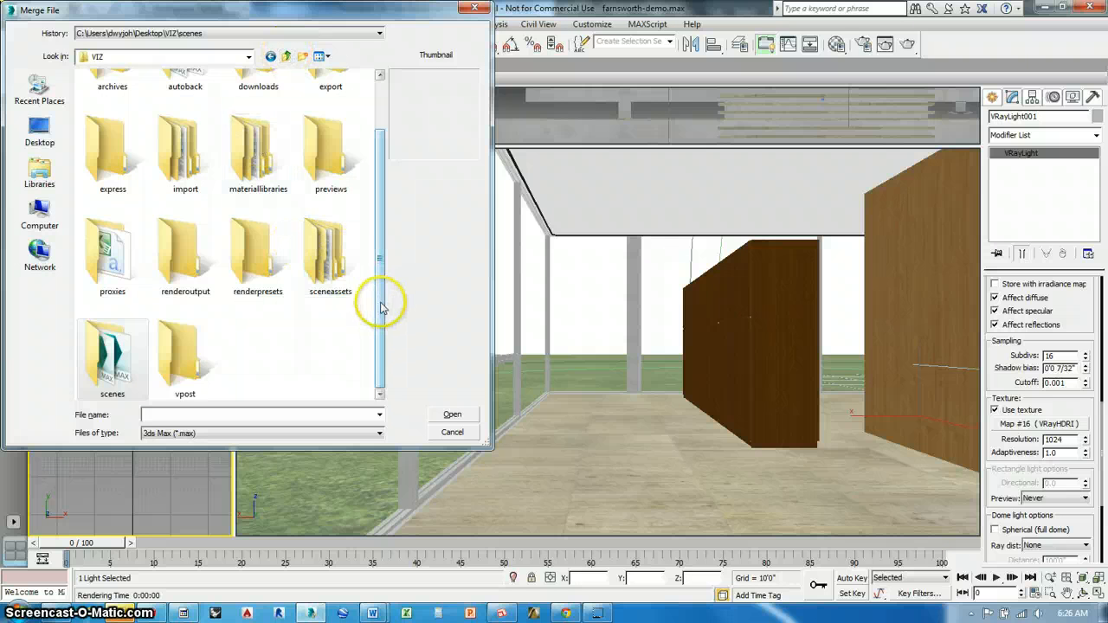
left_click_drag(381, 307, 367, 268)
scroll(367, 269, "up", 5)
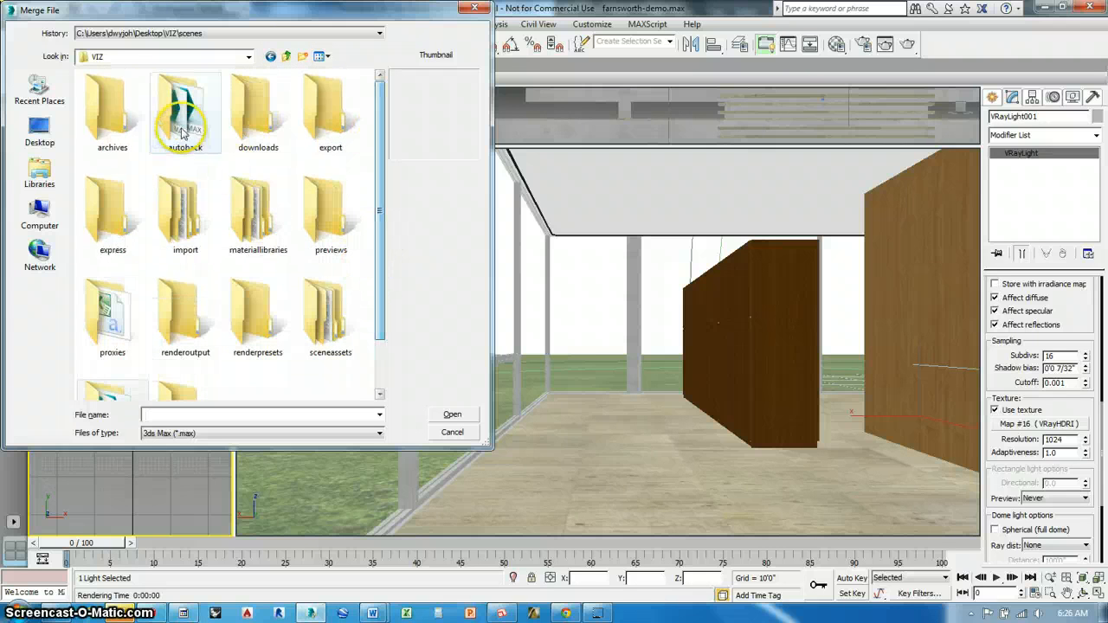
double_click(189, 208)
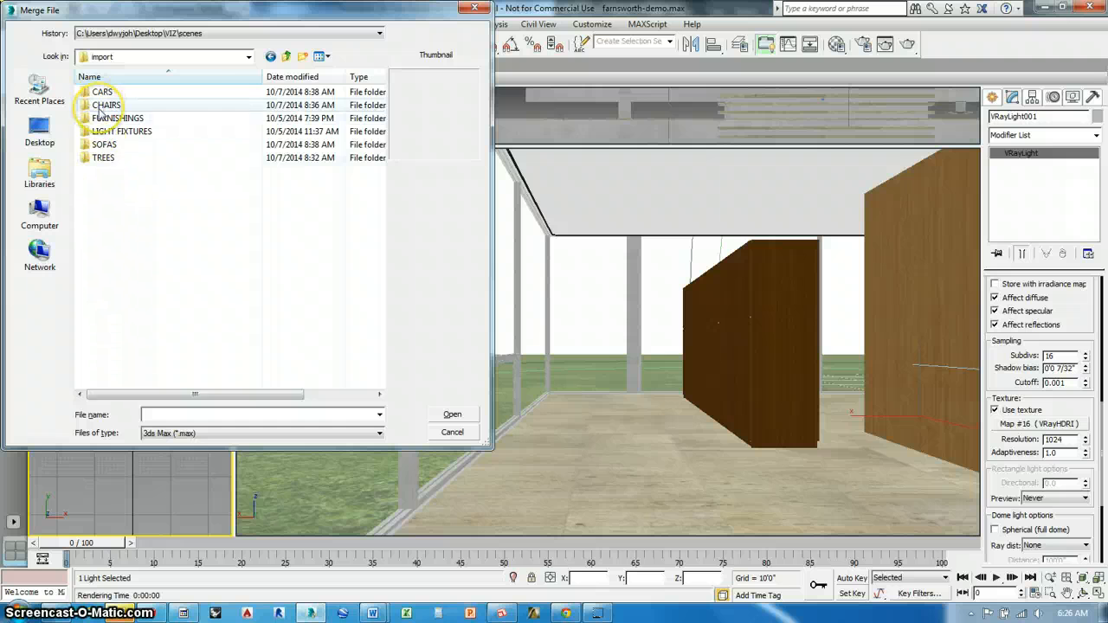
double_click(102, 106)
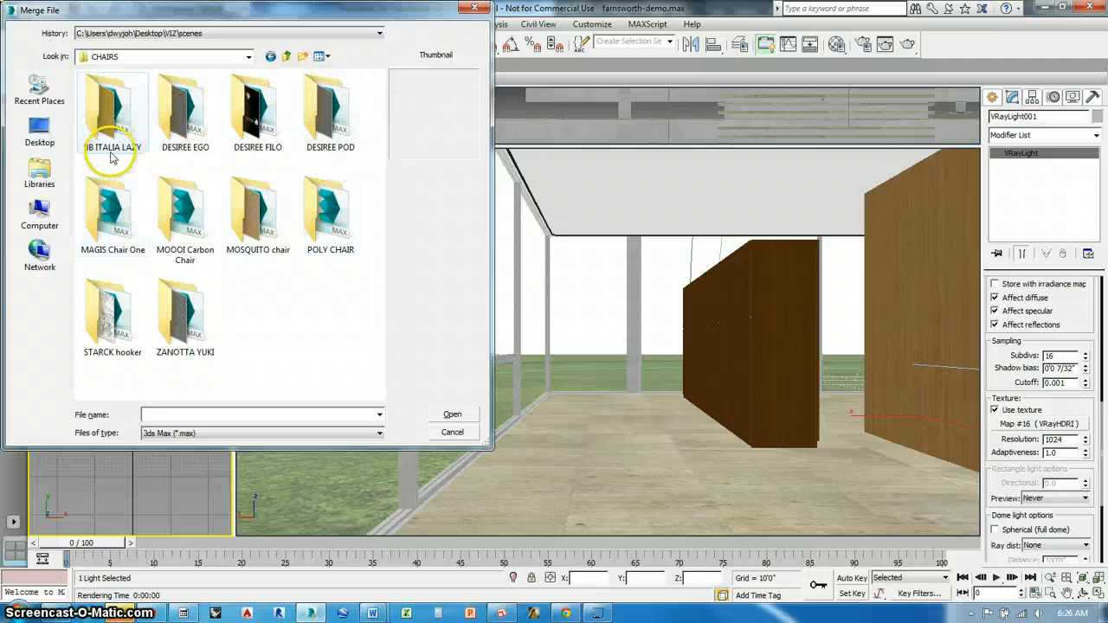
Merge Group01 from the Desiree Pod file in the DESIREE POD folder into the scene
double_click(325, 127)
left_click(84, 90)
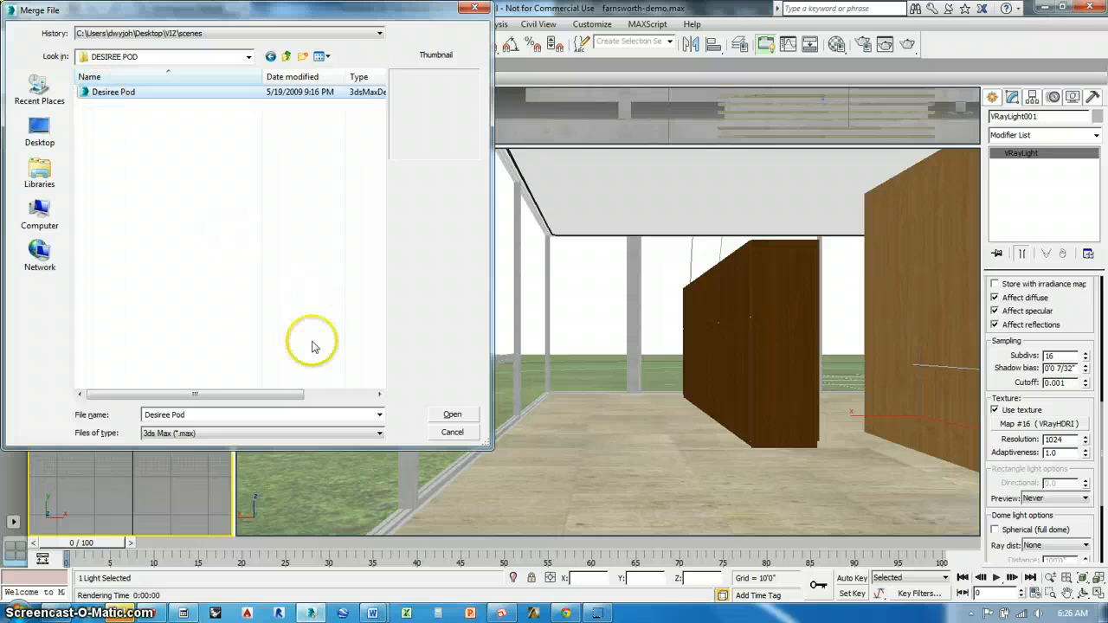
left_click(450, 415)
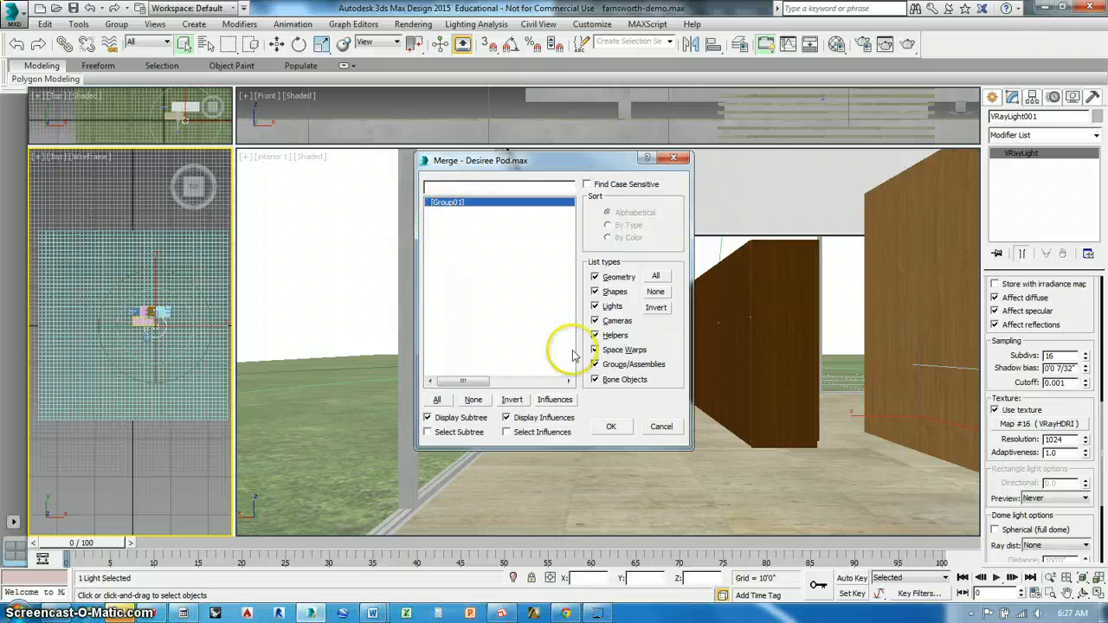
left_click(608, 426)
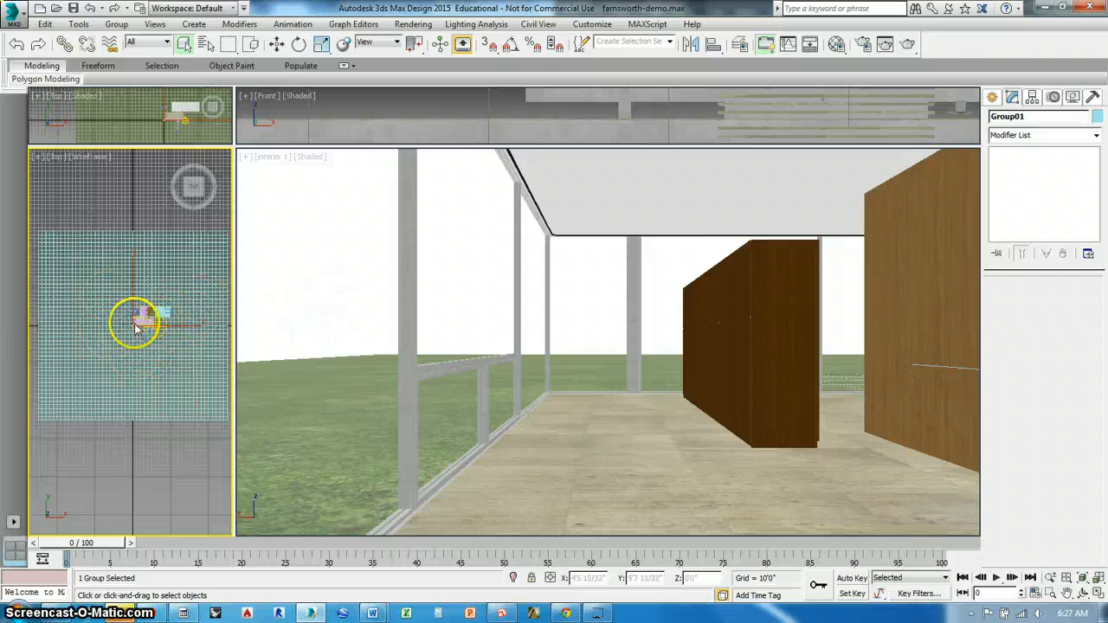
Move the merged chair in plan from the origin to the house interior, about X 92'9", Y 27'11"
scroll(143, 336, "up", 8)
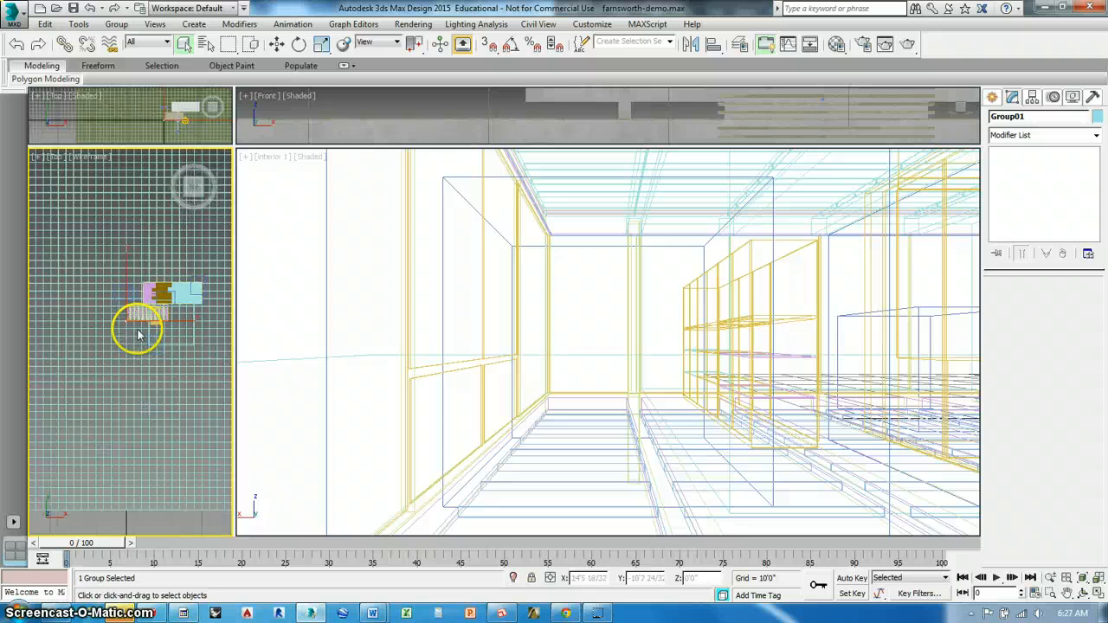
scroll(177, 322, "up", 2)
scroll(165, 322, "down", 3)
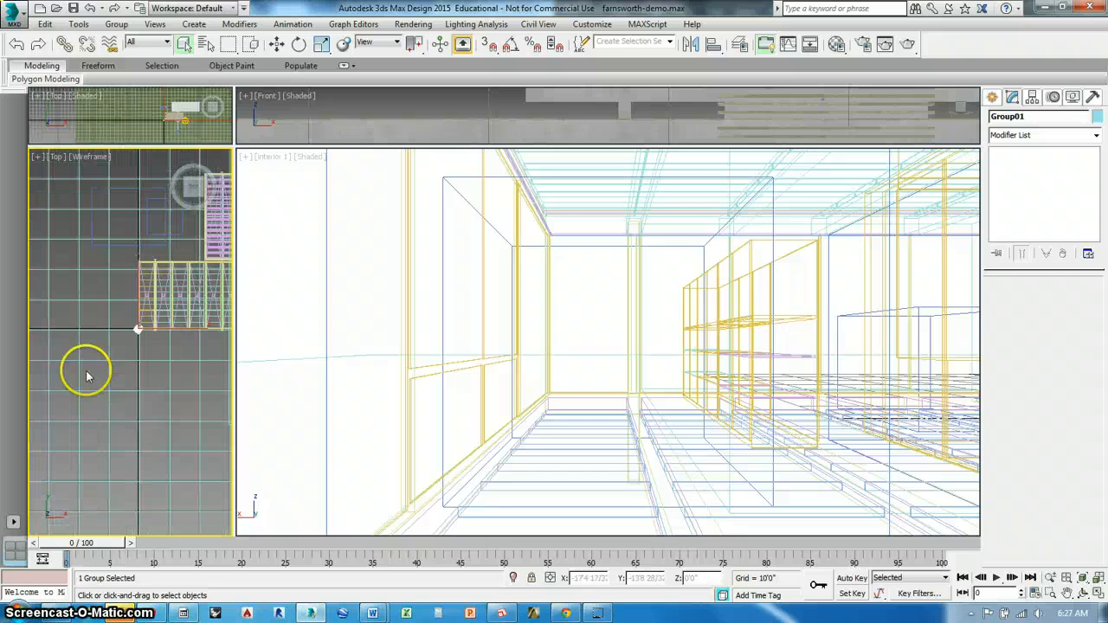
left_click(276, 45)
middle_click_drag(122, 384, 23, 414)
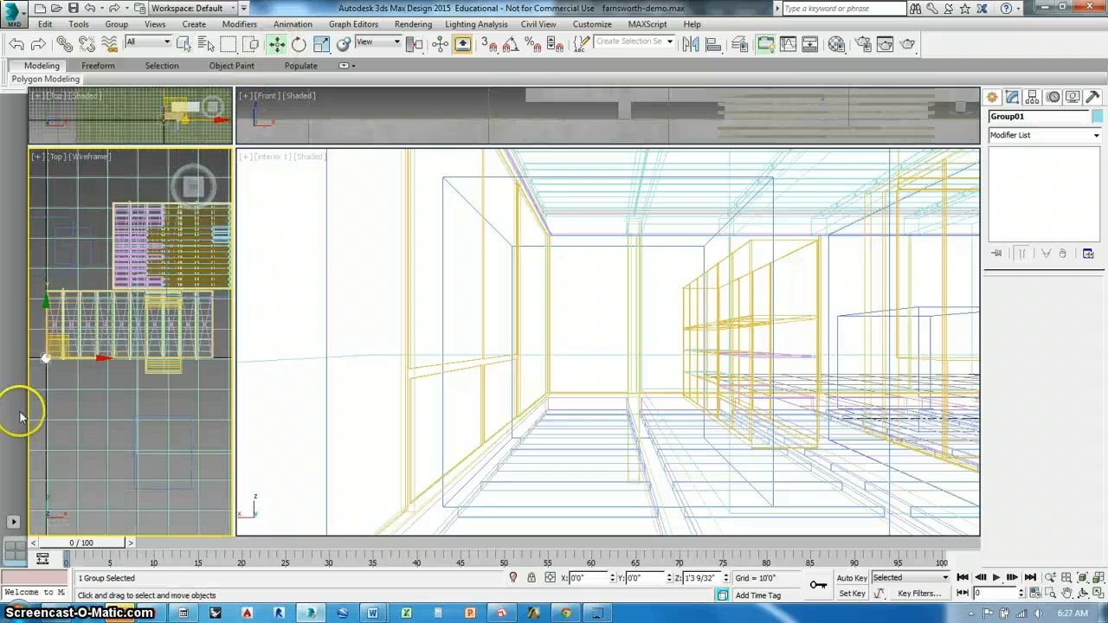
scroll(141, 388, "down", 2)
scroll(149, 455, "down", 3)
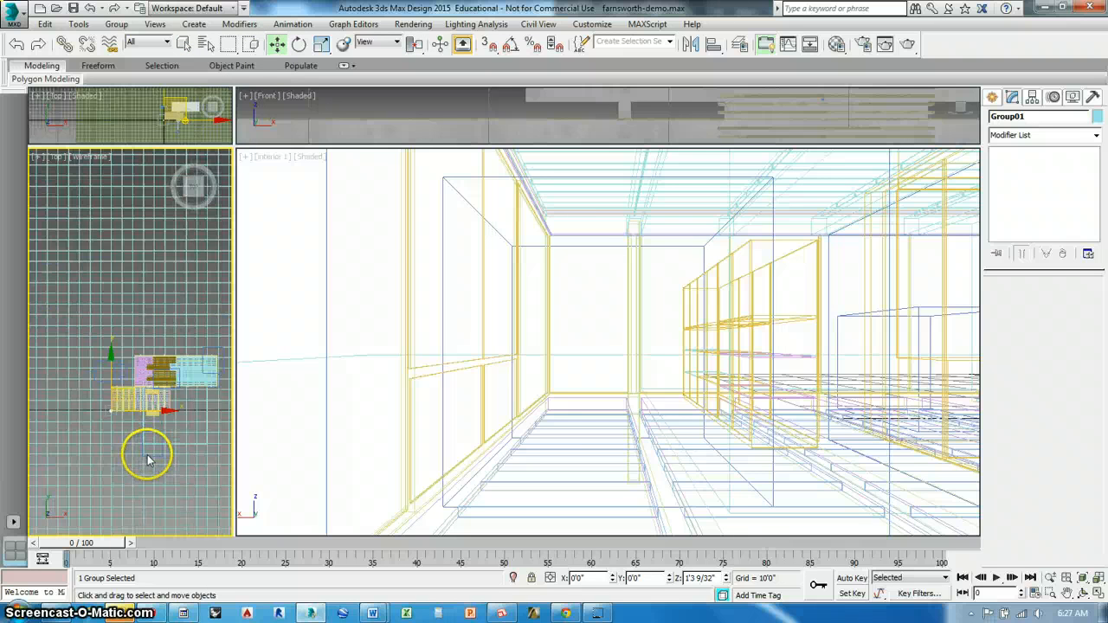
middle_click_drag(148, 456, 124, 443)
left_click_drag(108, 389, 207, 359)
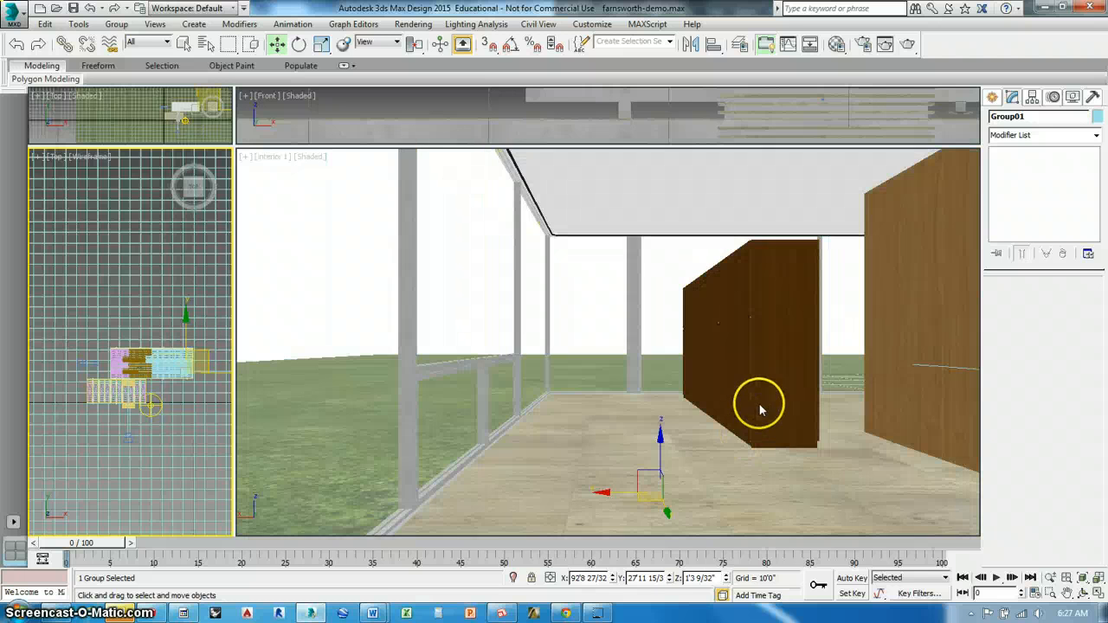
Raise the chair vertically in the interior camera view to floor level, at about Z 6'8"
right_click(760, 409)
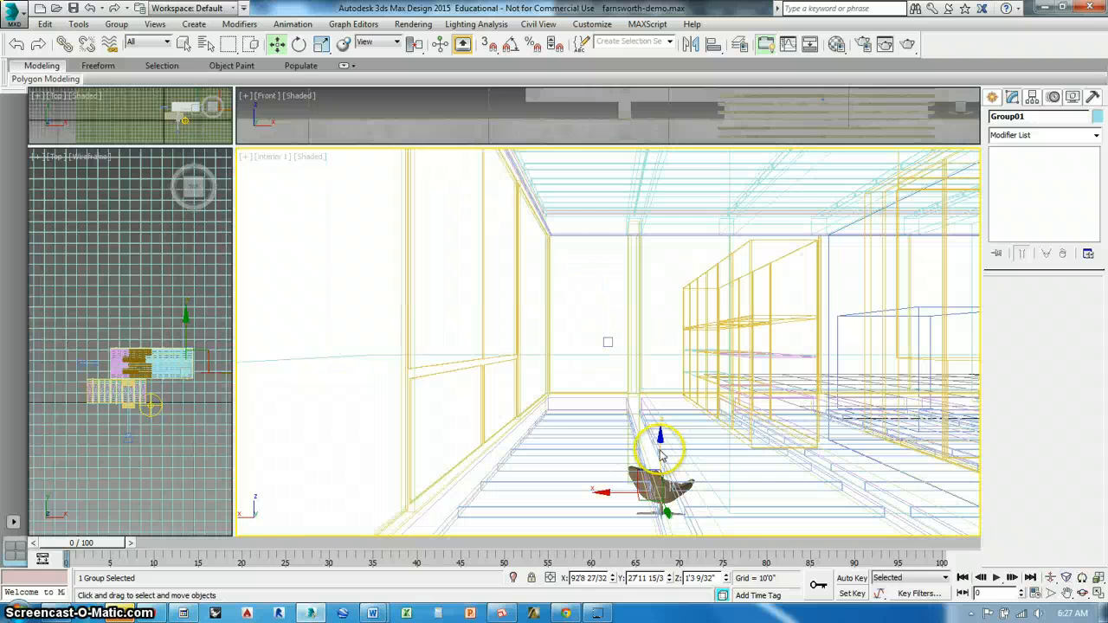
left_click_drag(660, 457, 669, 345)
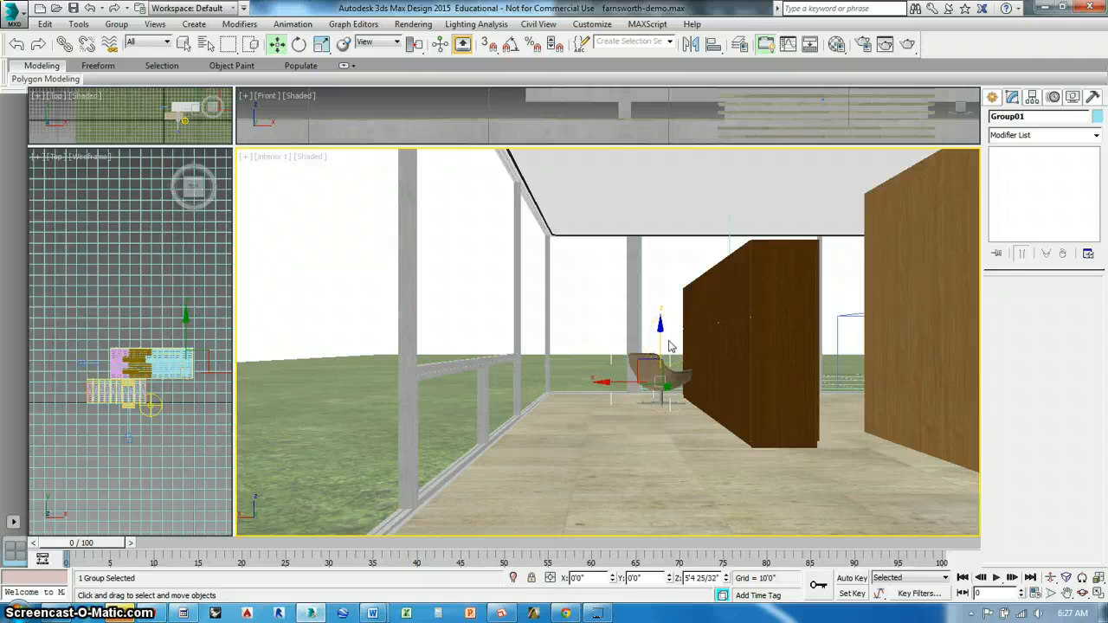
left_click_drag(668, 344, 669, 344)
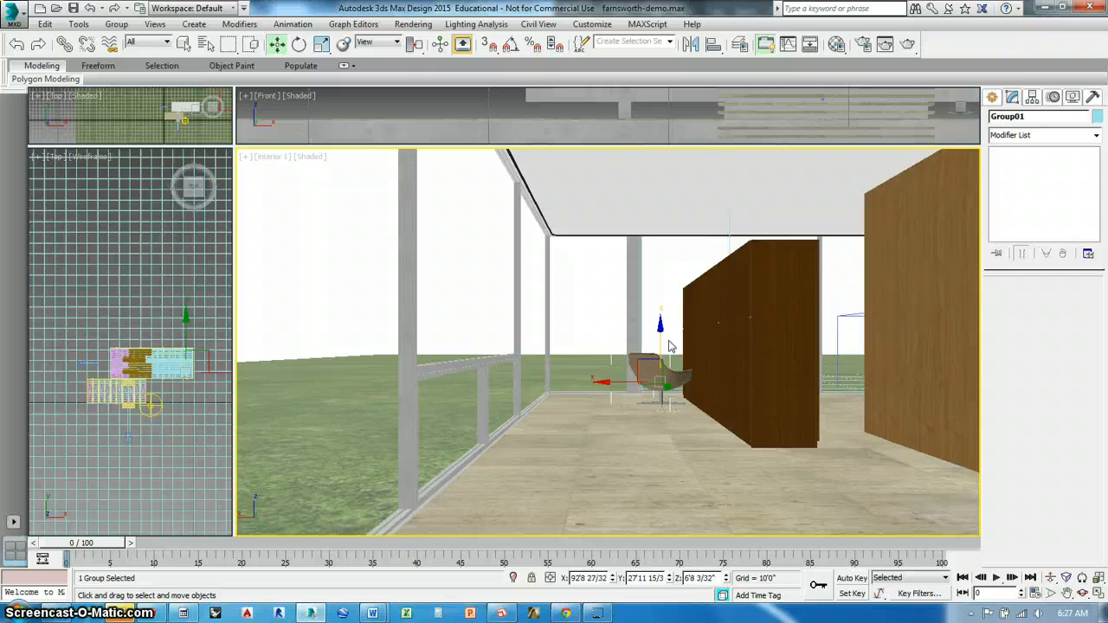
Shift the chair along X to about 95'1" and move it in plan to about Y 32'4"
mouse_move(615, 394)
left_mouse_down()
mouse_move(555, 391)
mouse_move(594, 394)
left_mouse_up()
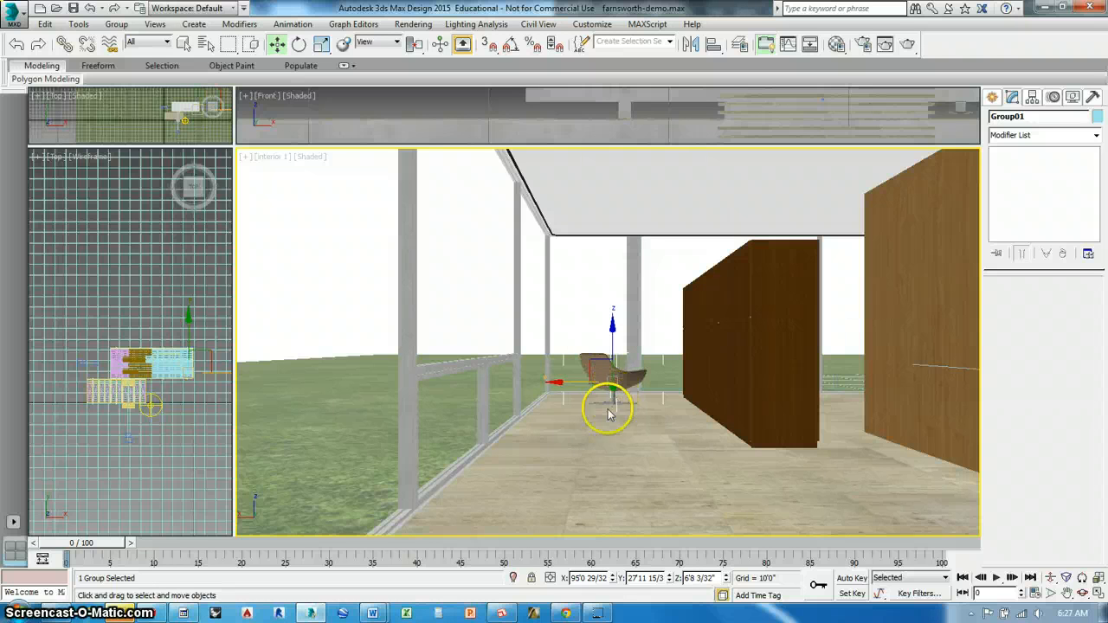
scroll(191, 341, "up", 8)
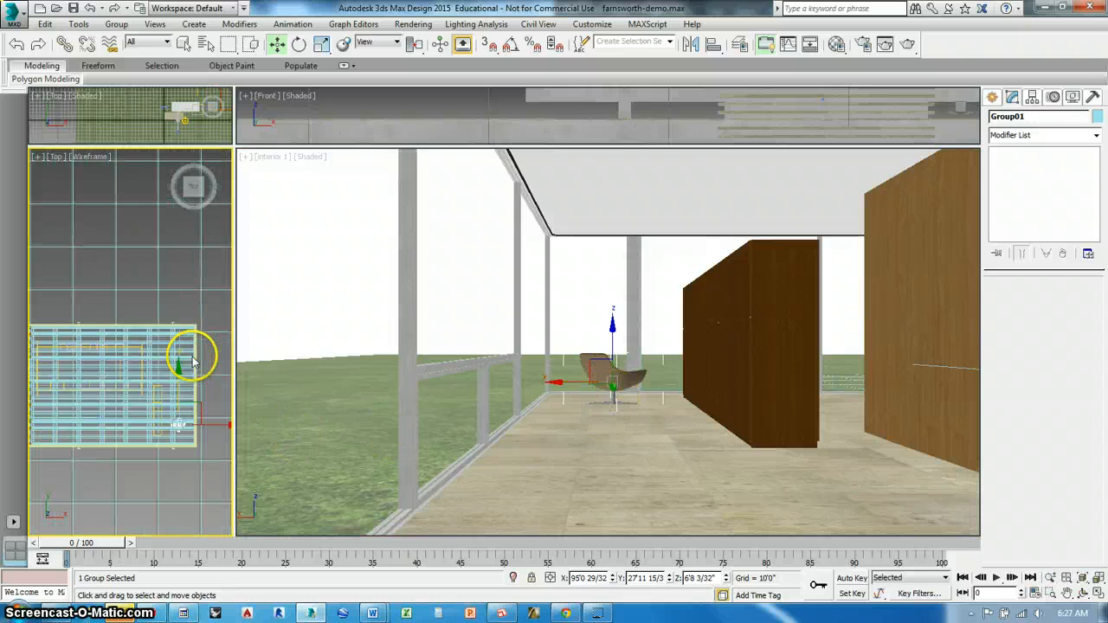
left_click_drag(169, 424, 182, 298)
left_click_drag(181, 298, 193, 378)
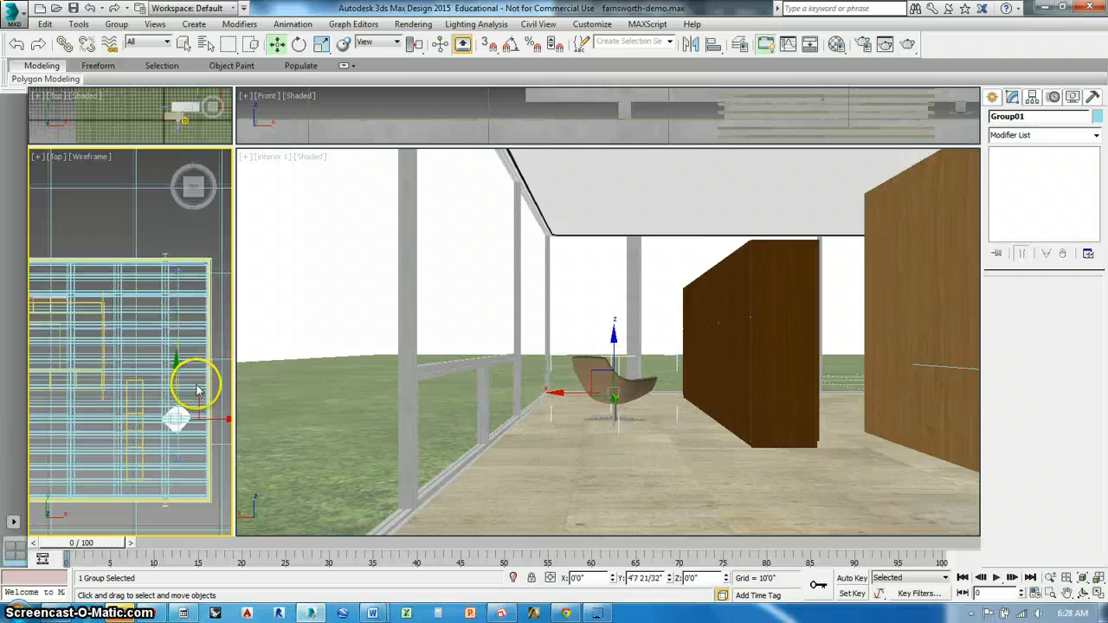
Rotate the chair about -146 degrees around Z and reposition it in plan to about X 96'2", Y 29'7"
left_click(300, 44)
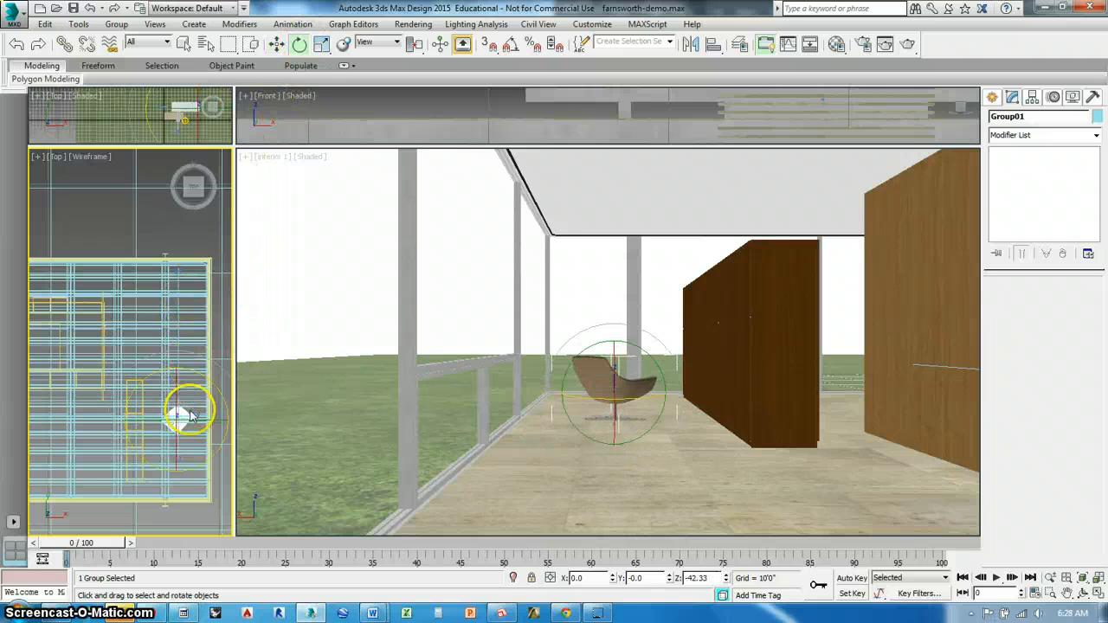
left_click_drag(197, 382, 298, 507)
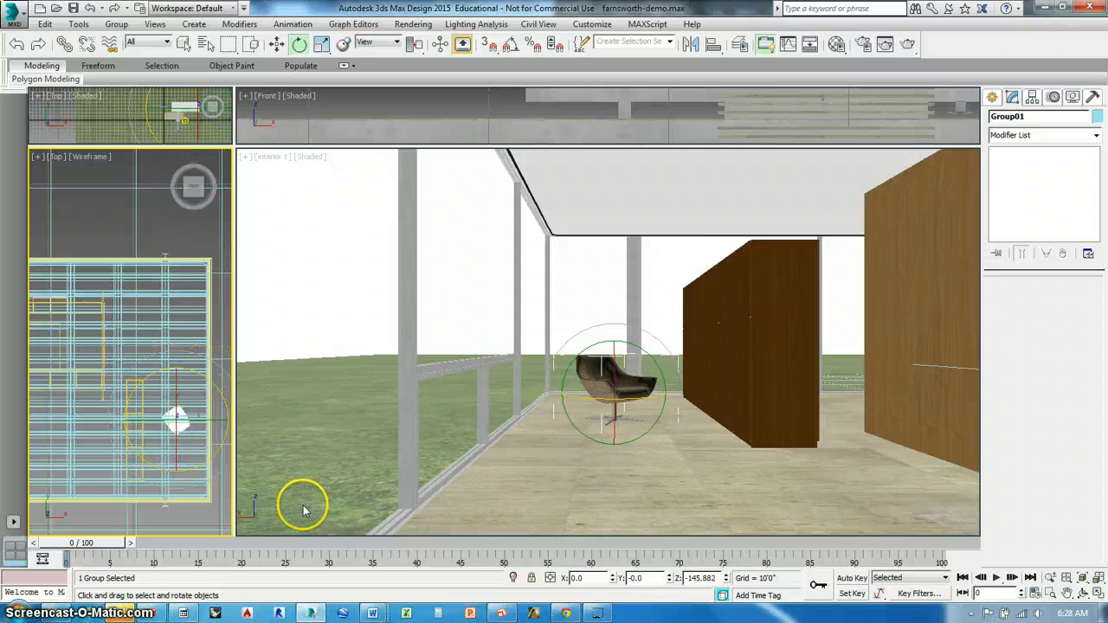
left_click(276, 43)
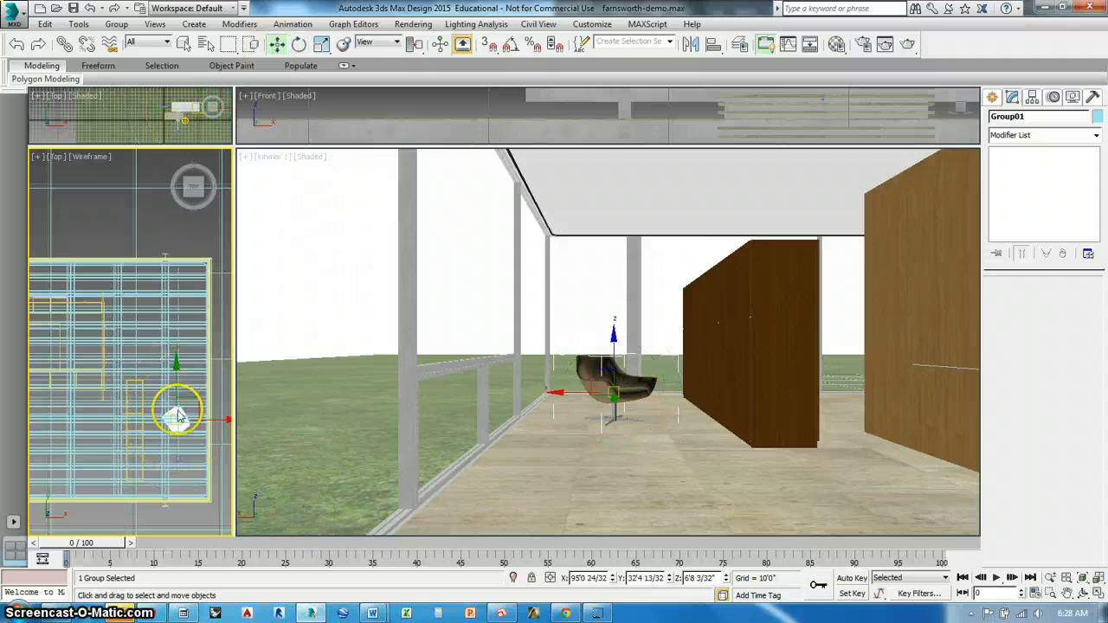
left_click_drag(197, 405, 206, 430)
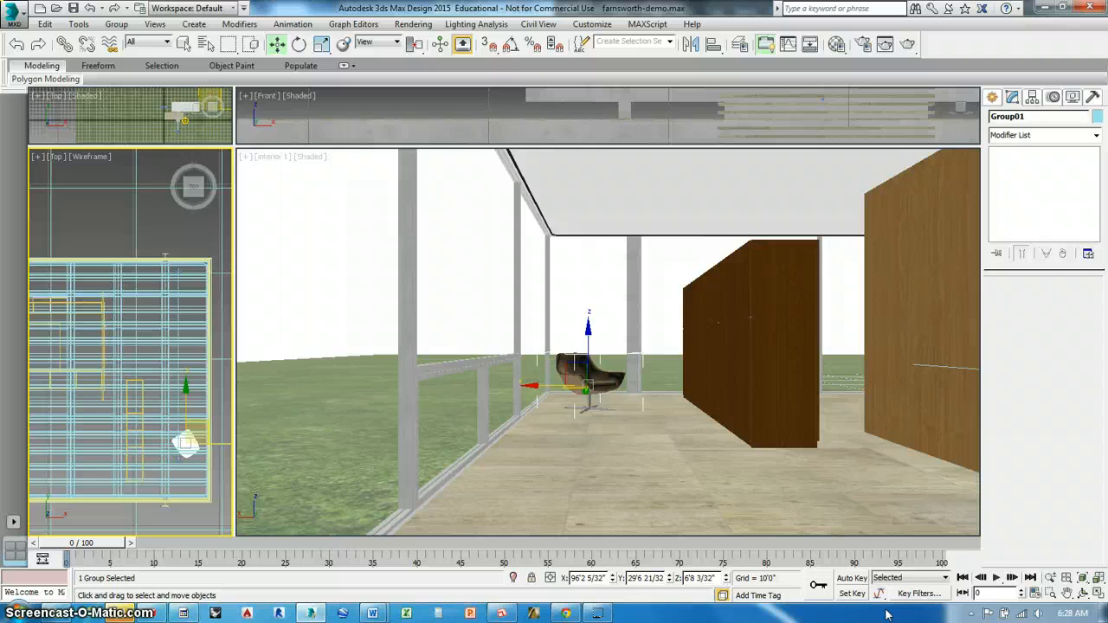
Start another file merge and browse to the LIGHT FIXTURES folder inside the import folder
left_click(14, 14)
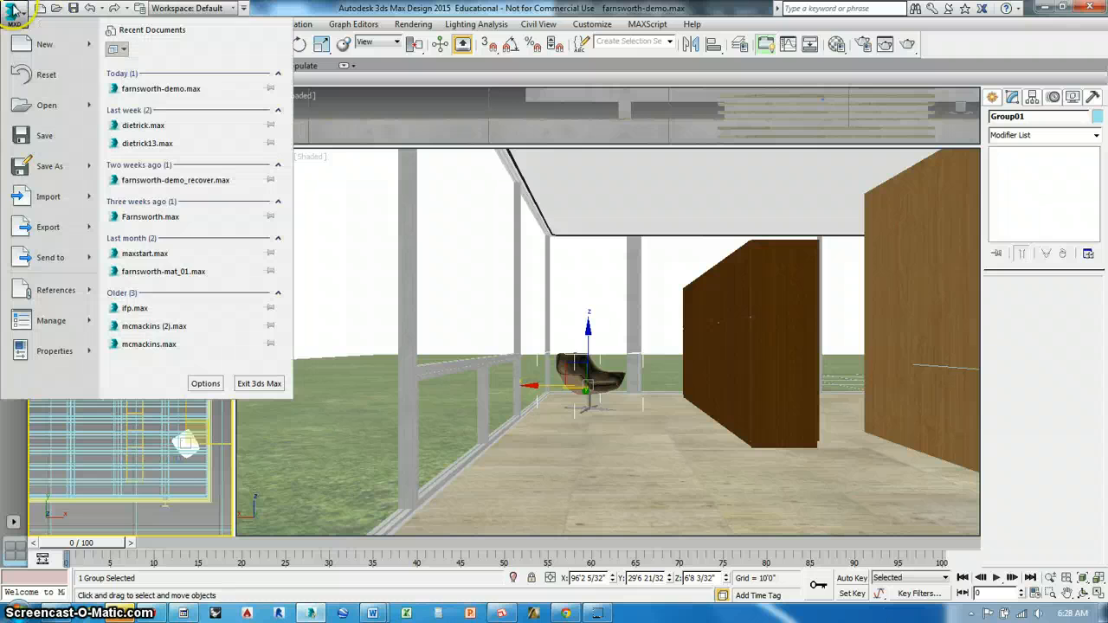
mouse_move(87, 202)
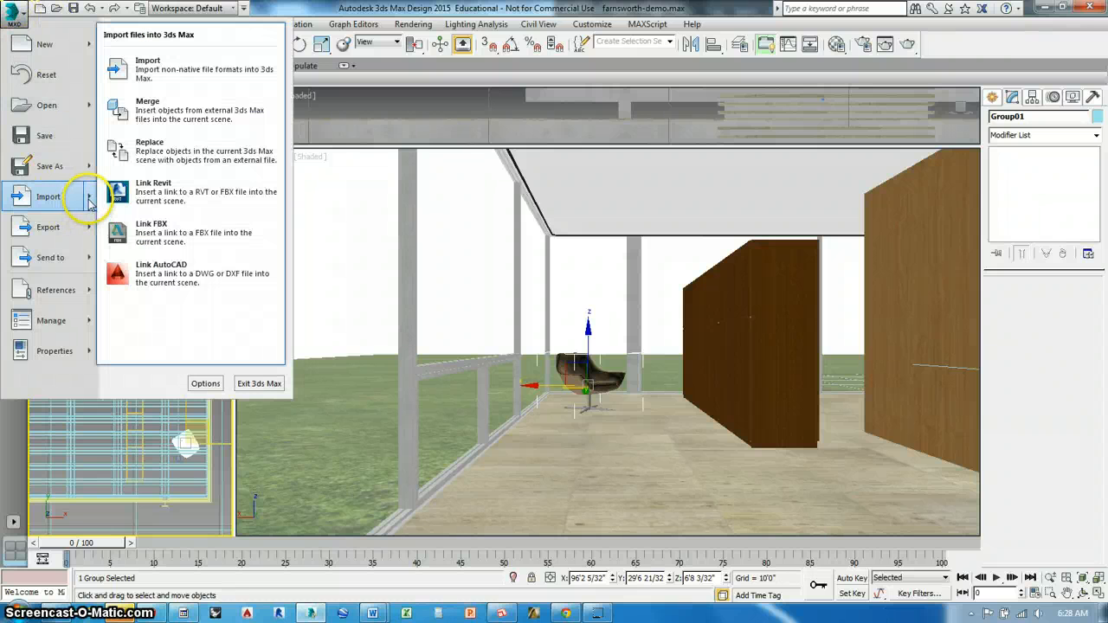
left_click(155, 144)
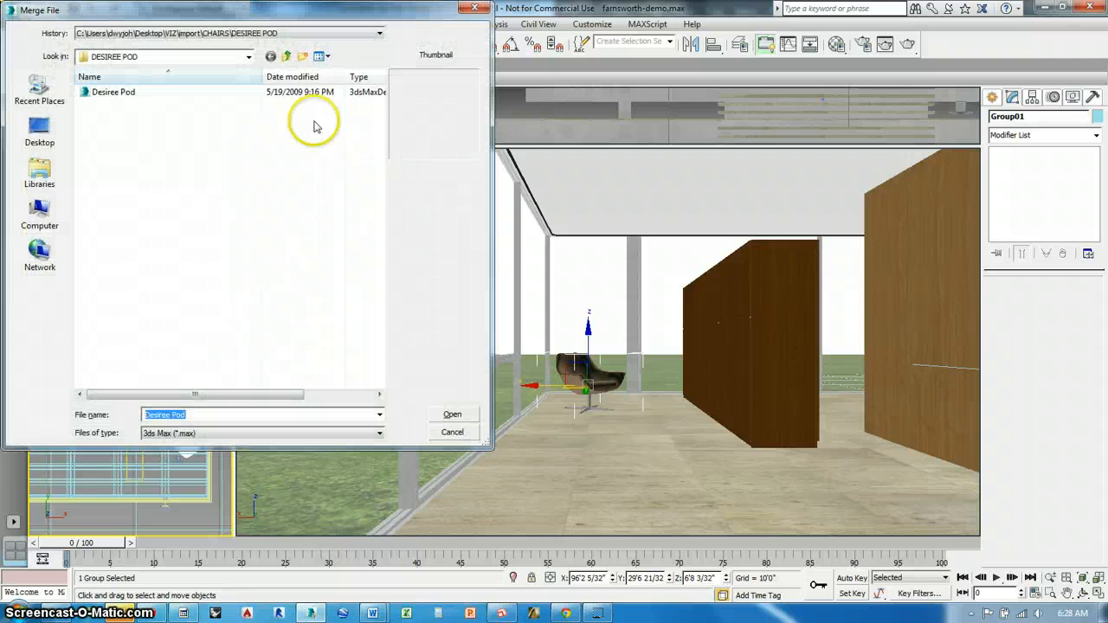
left_click(286, 56)
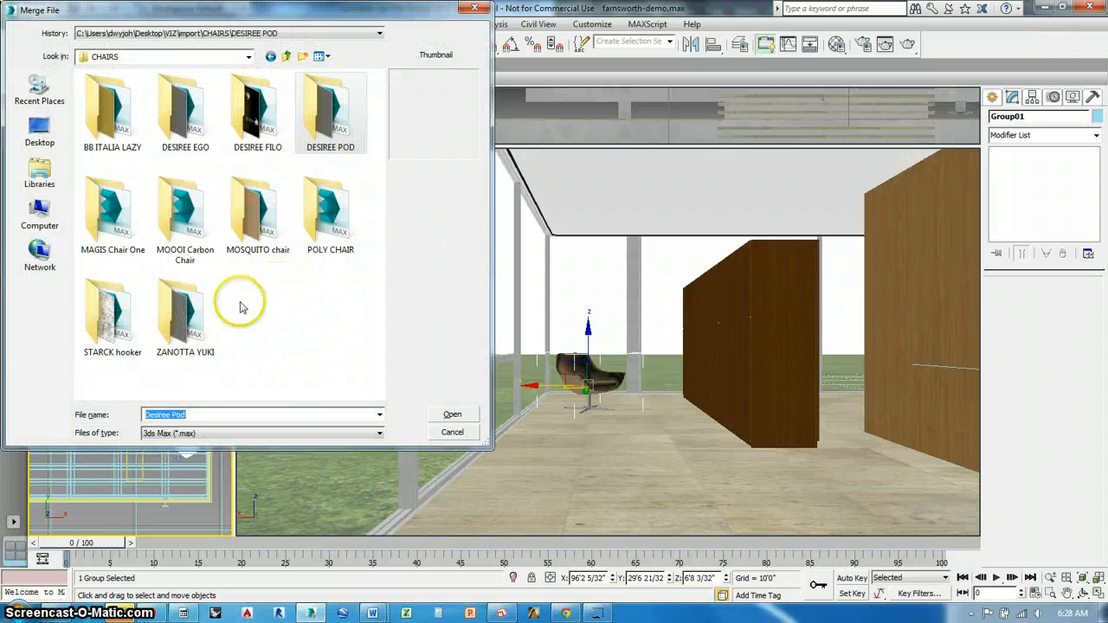
left_click(285, 57)
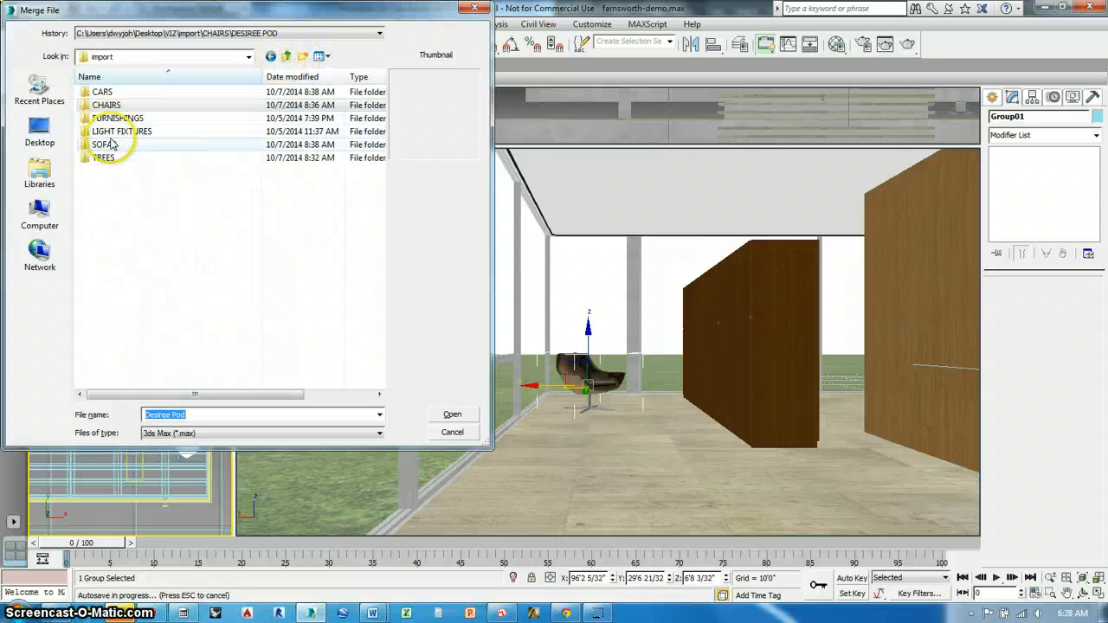
double_click(121, 131)
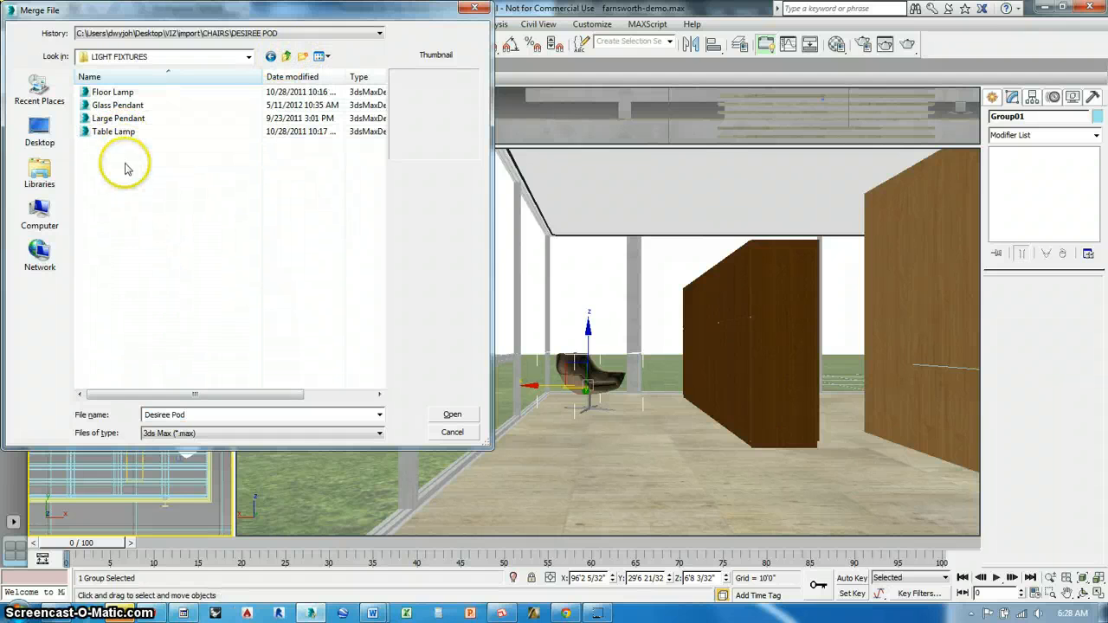
Compare the light fixture files and merge all four objects of the Floor Lamp file into the scene
left_click(122, 134)
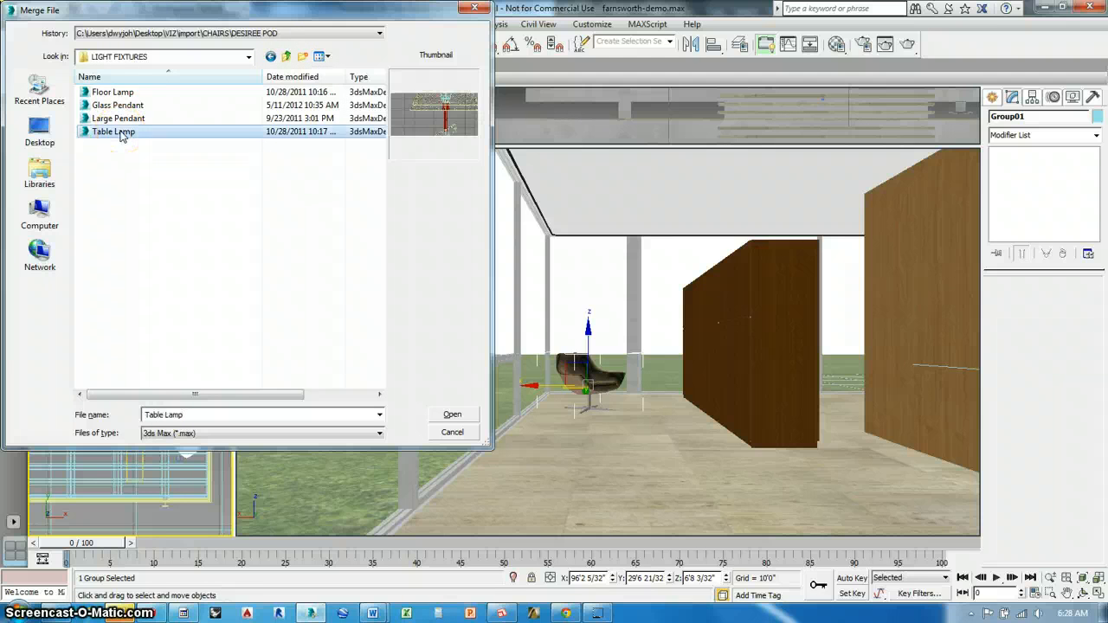
left_click(122, 92)
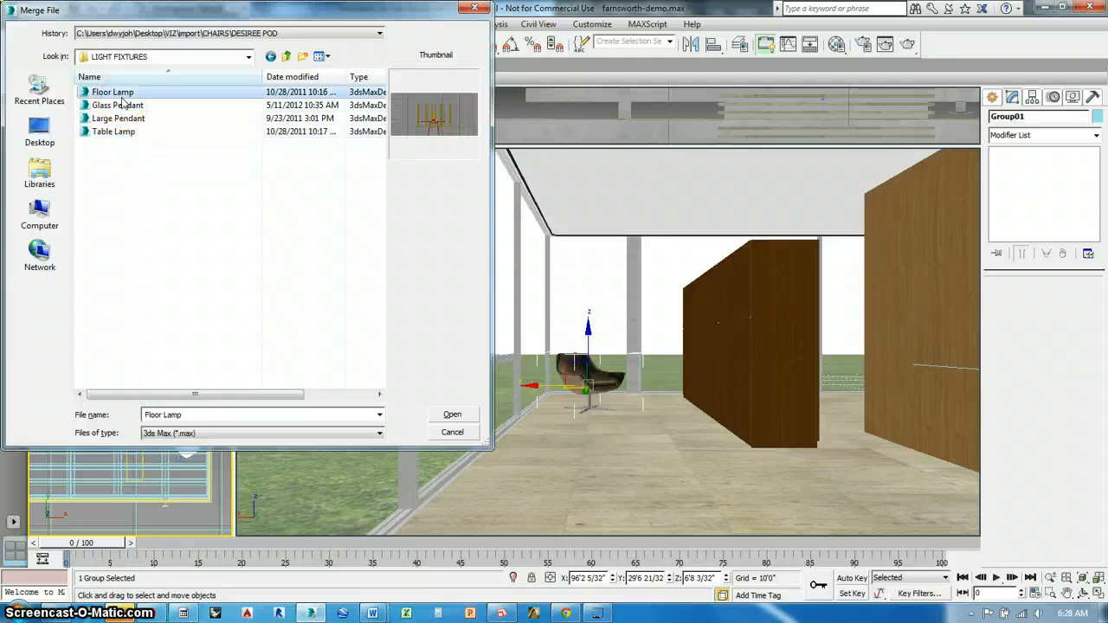
left_click(119, 105)
left_click(119, 131)
left_click(125, 119)
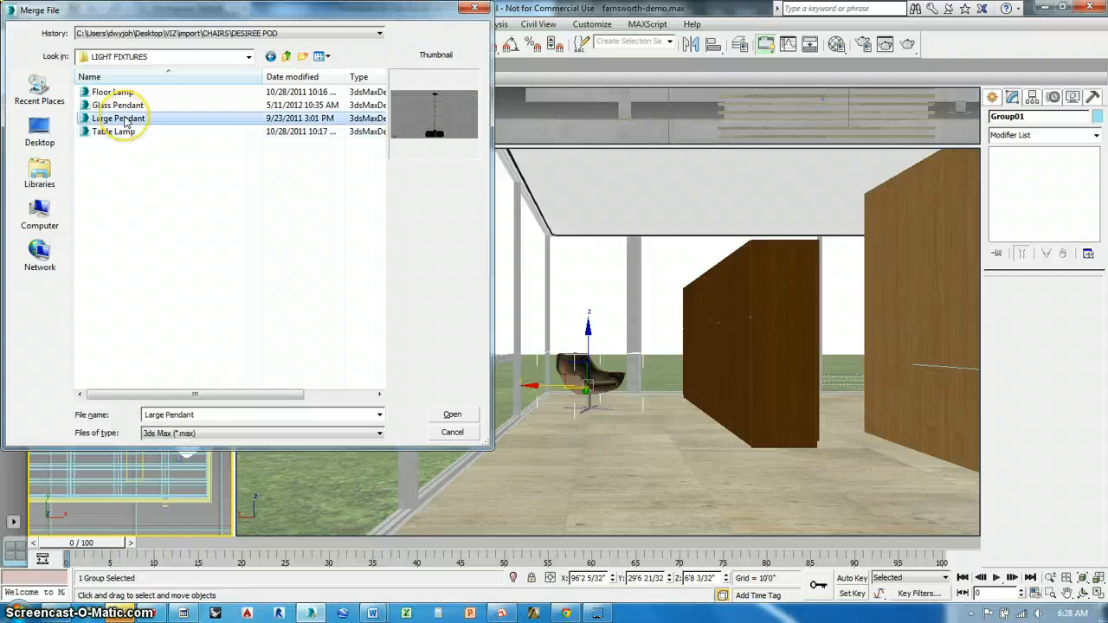
left_click(129, 92)
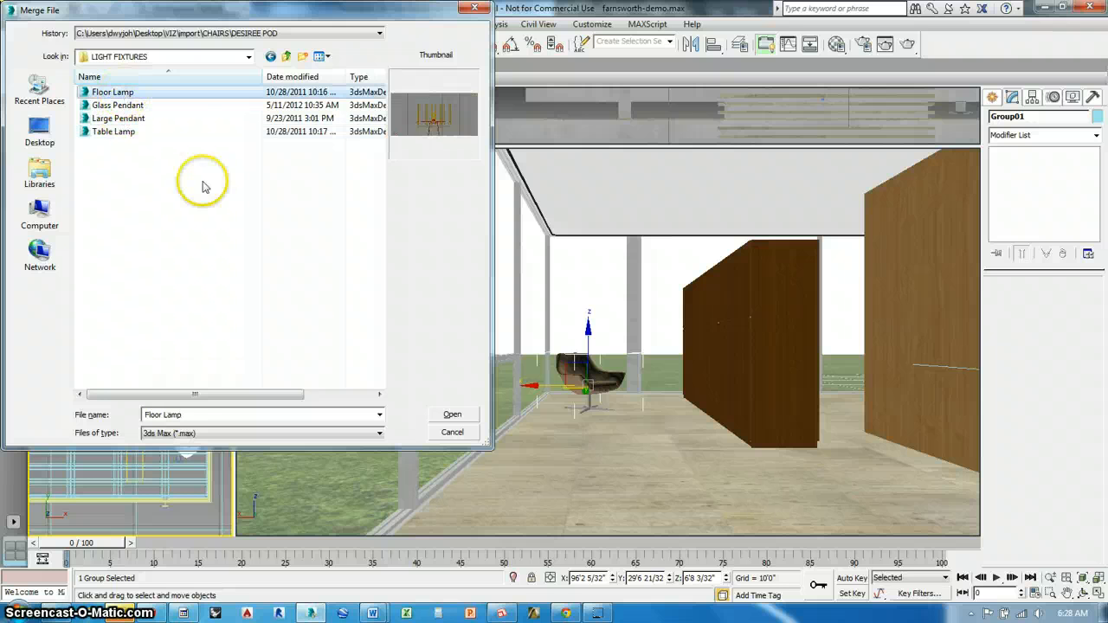
left_click(443, 414)
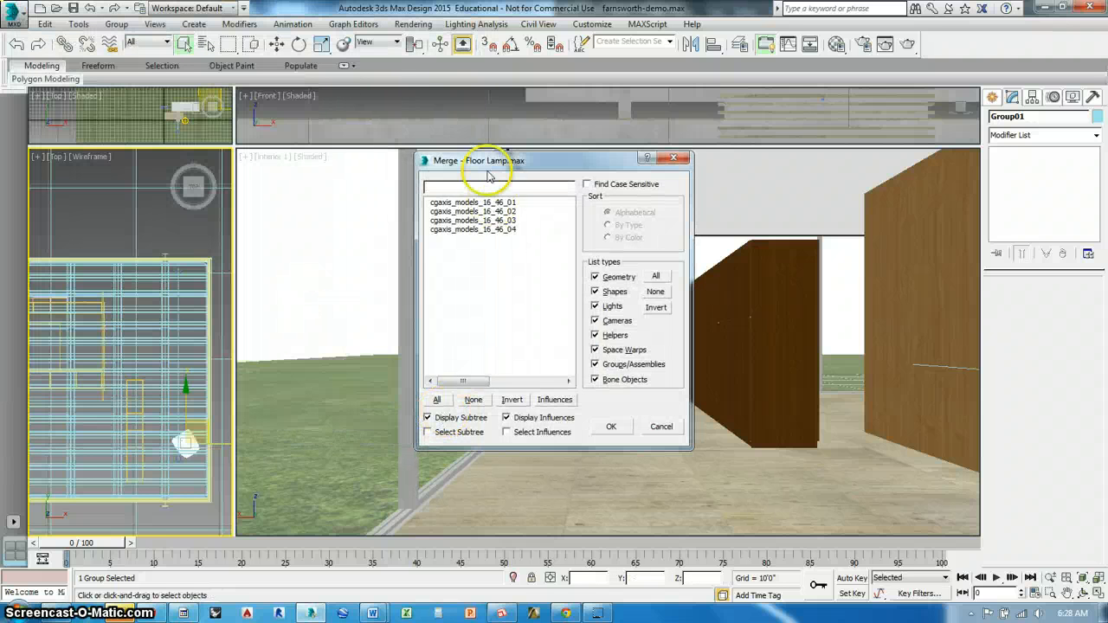
left_click_drag(485, 204, 485, 229)
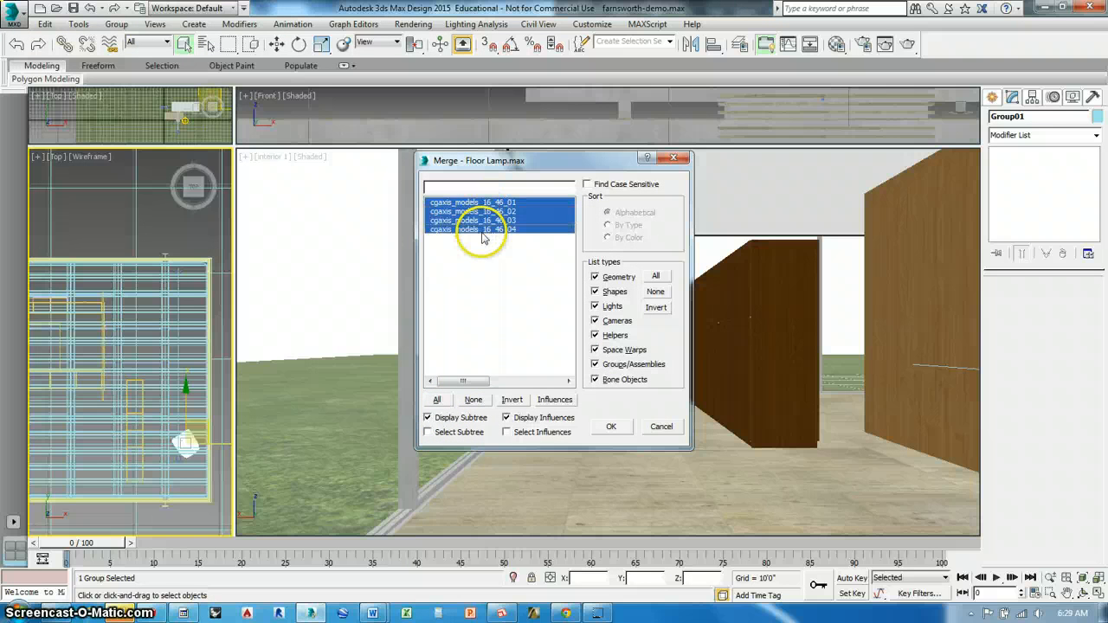
left_click(610, 426)
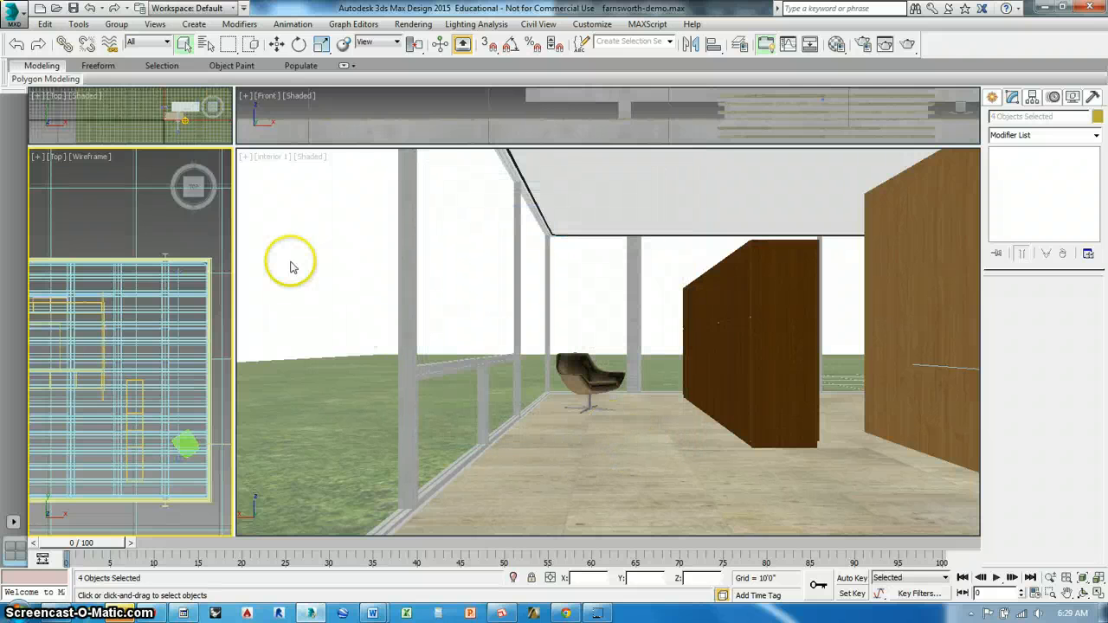
Move the merged floor lamp in plan from the origin to the open floor area inside the house
scroll(192, 238, "down", 6)
scroll(173, 199, "down", 4)
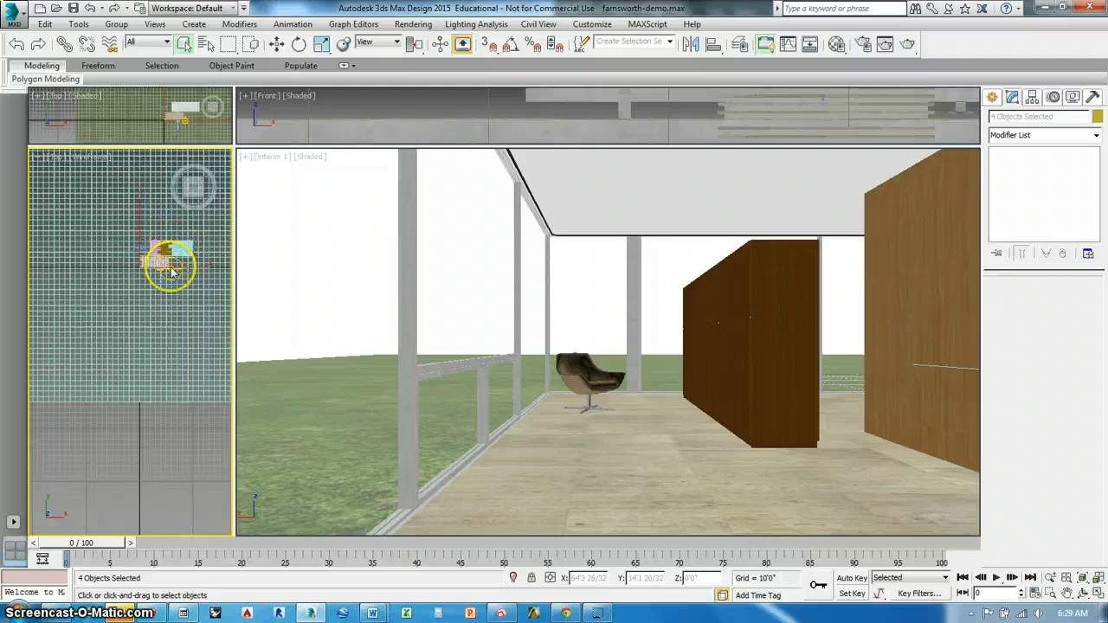
scroll(217, 303, "up", 10)
left_click(276, 43)
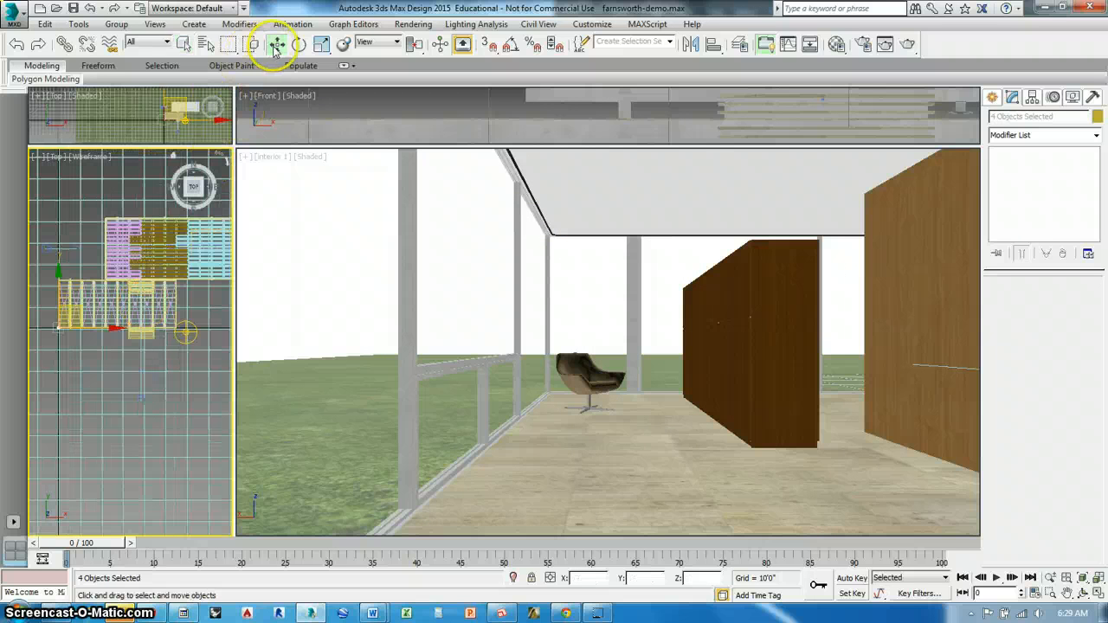
left_click_drag(77, 310, 278, 233)
right_click(667, 455)
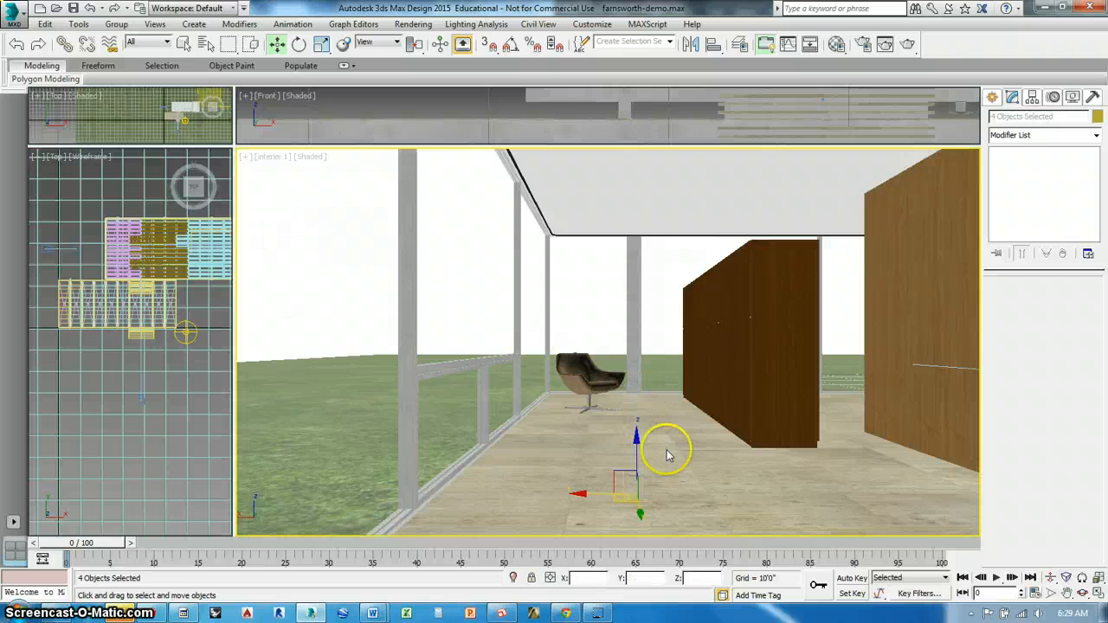
Raise the floor lamp to floor level and reposition it in plan beside the chair near the far glass corner
left_click_drag(640, 457, 642, 284)
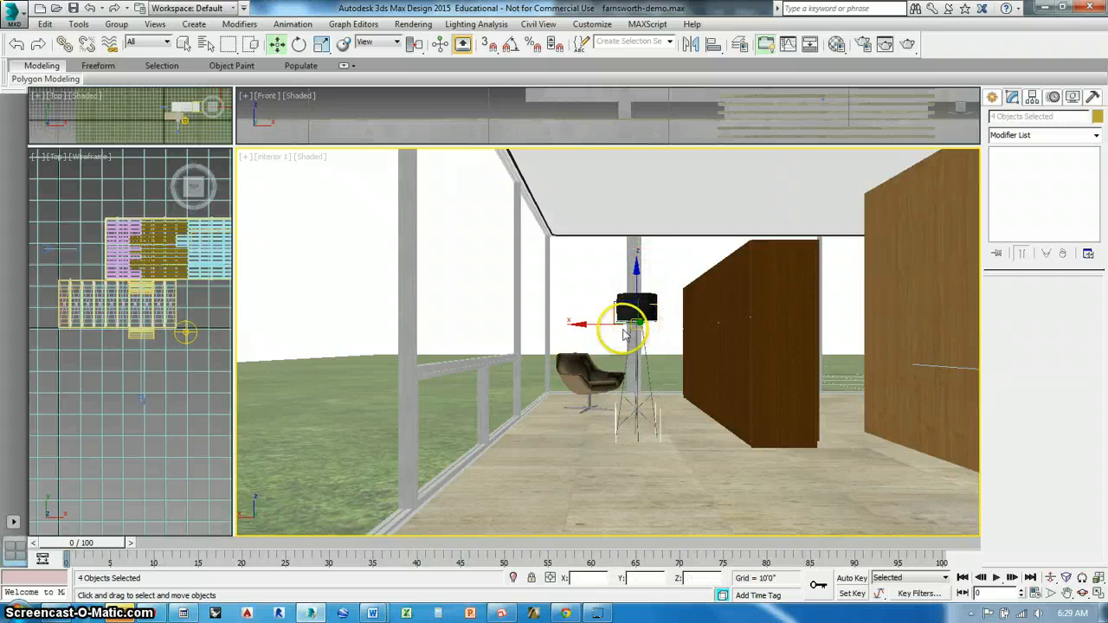
scroll(204, 299, "up", 6)
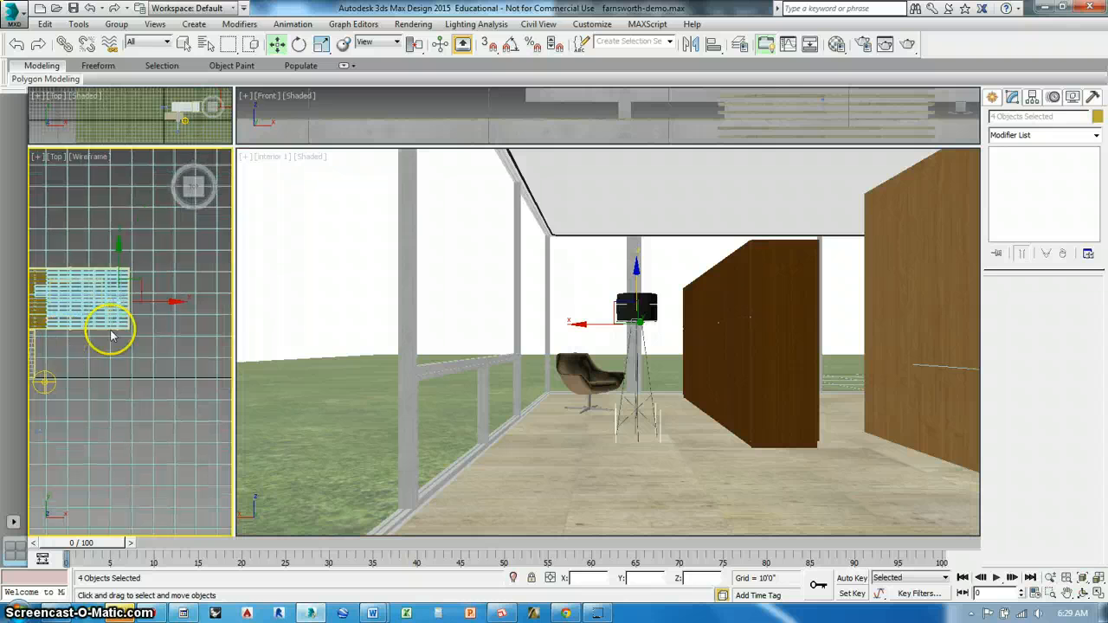
left_click_drag(158, 314, 186, 342)
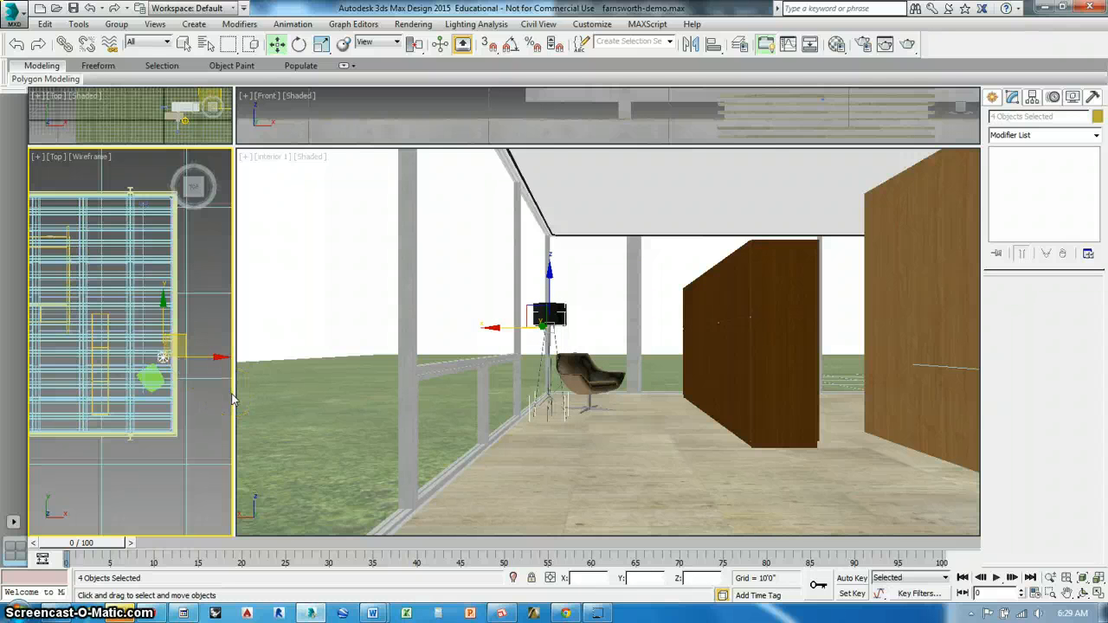
Clone the floor lamp and move the copy in plan to the foreground, in front of the nearer wood wall
key("ctrl+v")
left_click(515, 359)
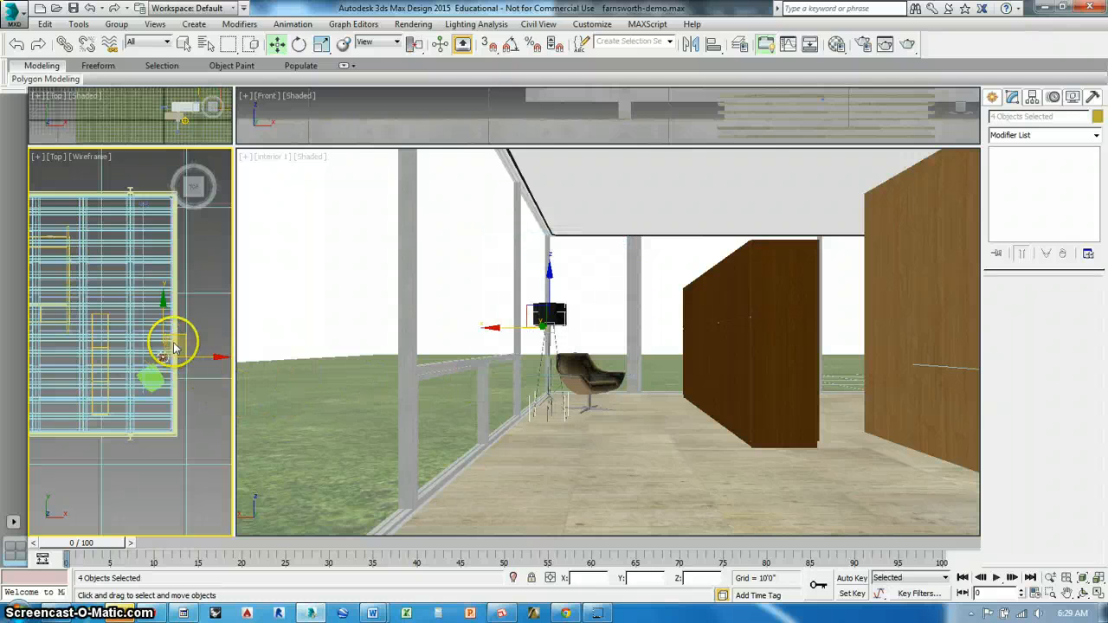
mouse_move(190, 341)
left_mouse_down()
mouse_move(158, 271)
mouse_move(156, 230)
mouse_move(140, 231)
mouse_move(191, 224)
left_mouse_up()
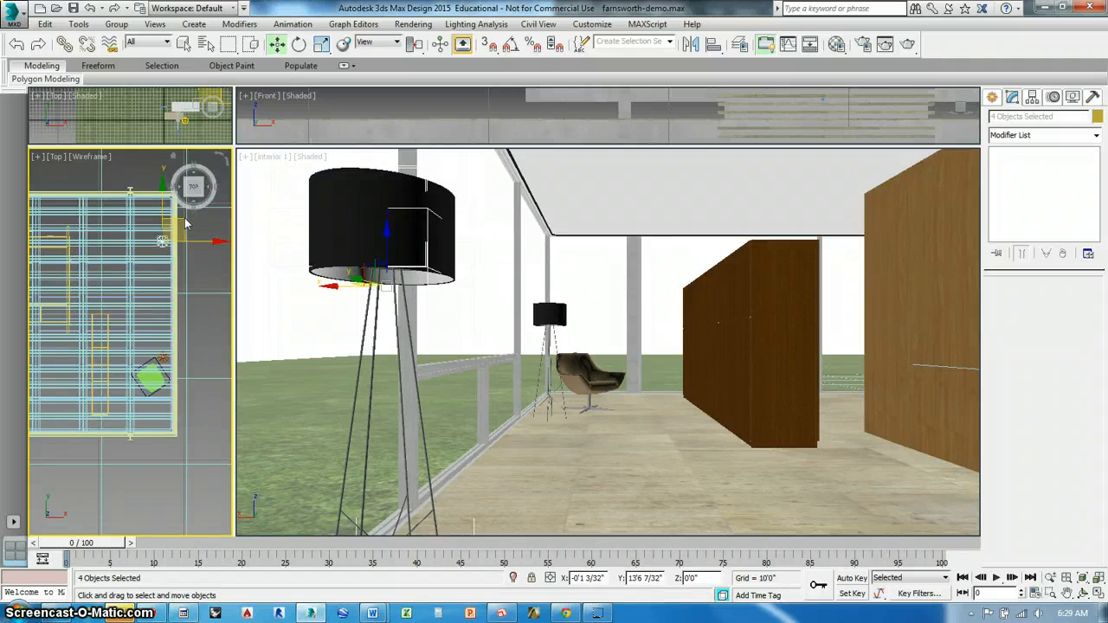
mouse_move(184, 223)
left_mouse_down()
mouse_move(149, 219)
mouse_move(128, 239)
mouse_move(135, 234)
left_mouse_up()
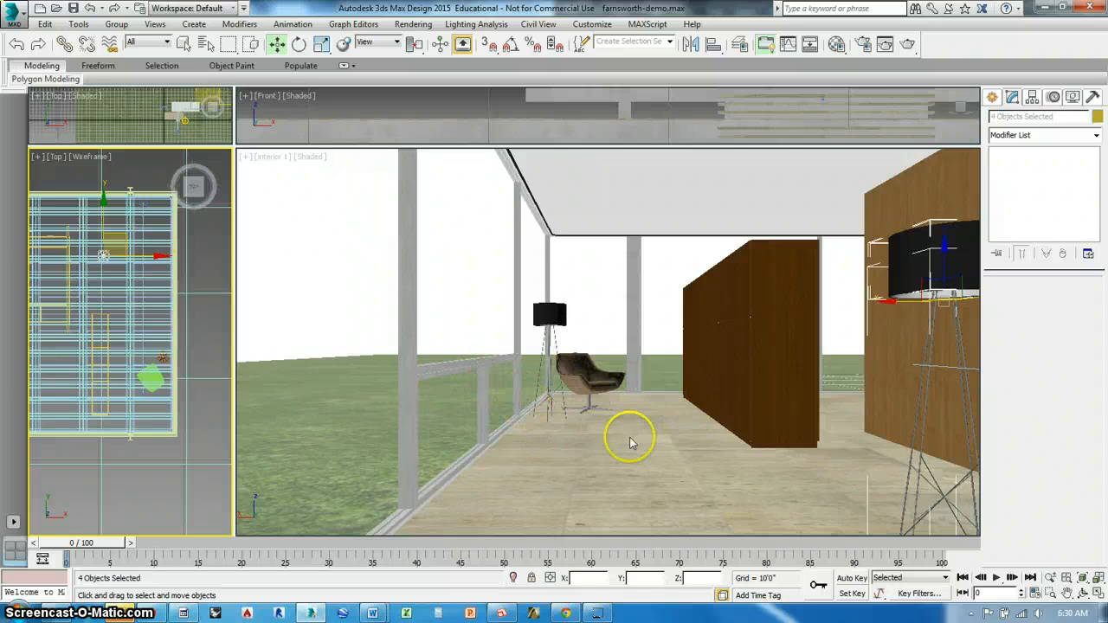
Start another file merge and look through the FURNISHINGS folder inside the import folder
left_click(18, 19)
mouse_move(52, 264)
left_click(149, 127)
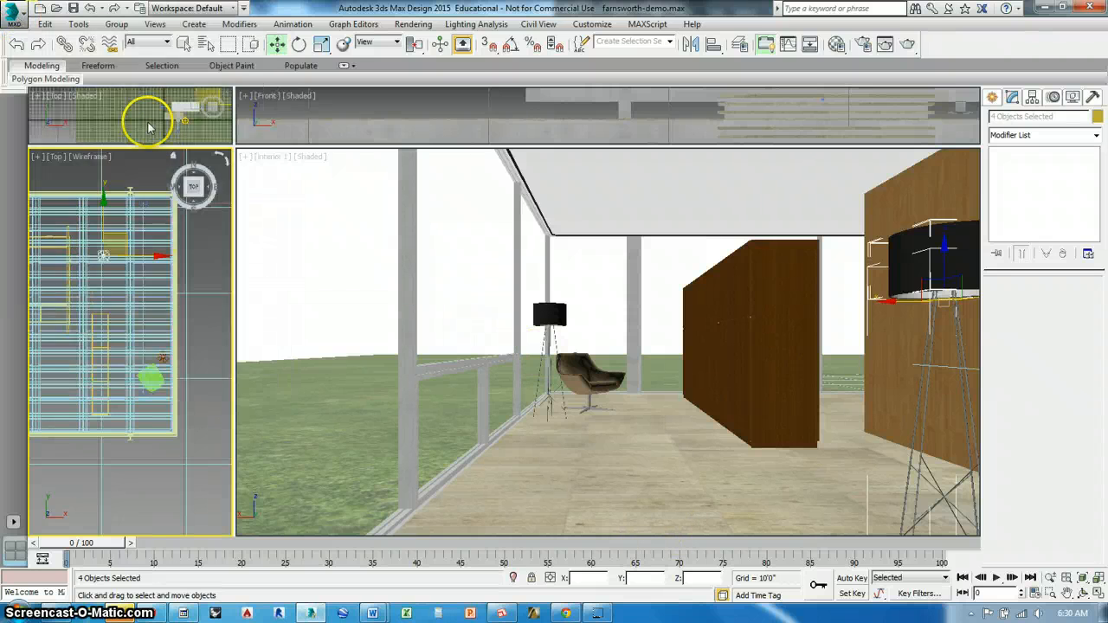
left_click(286, 56)
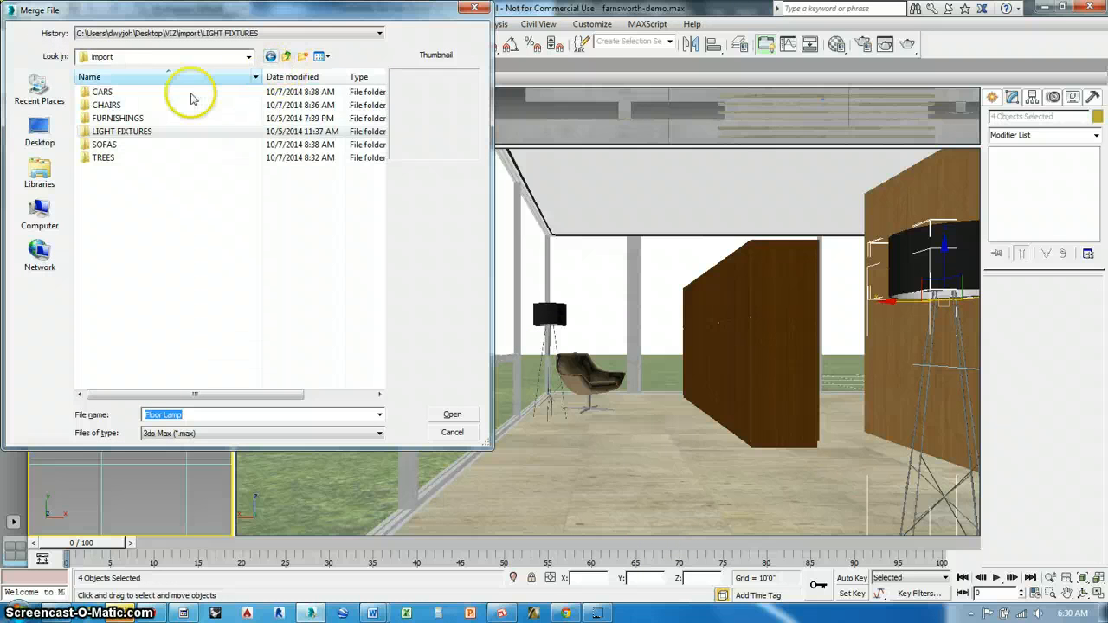
double_click(122, 118)
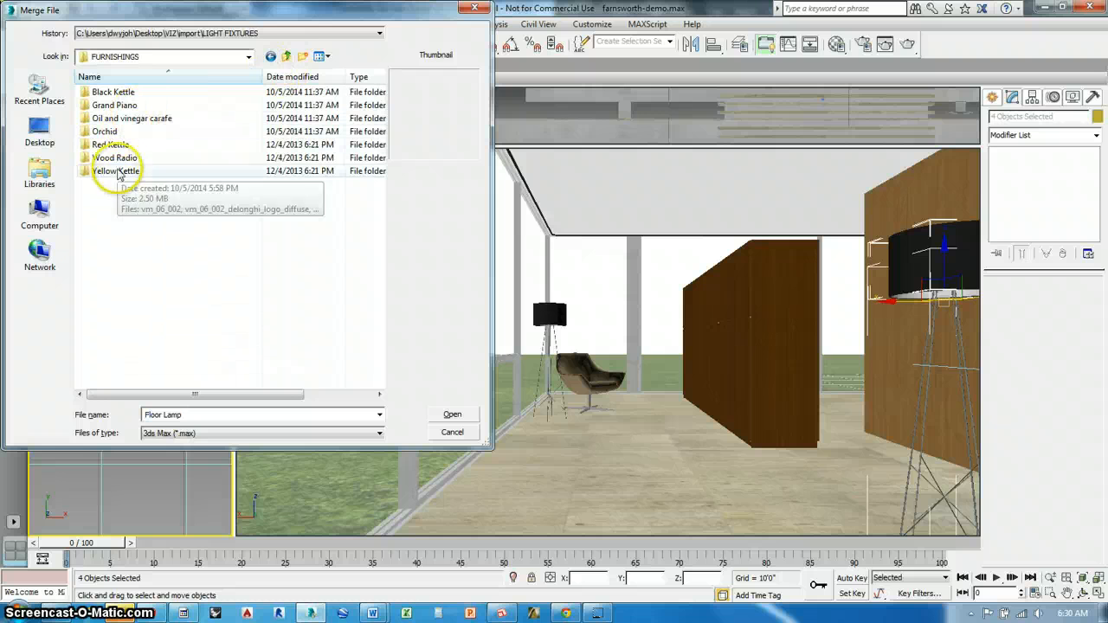
left_click(286, 57)
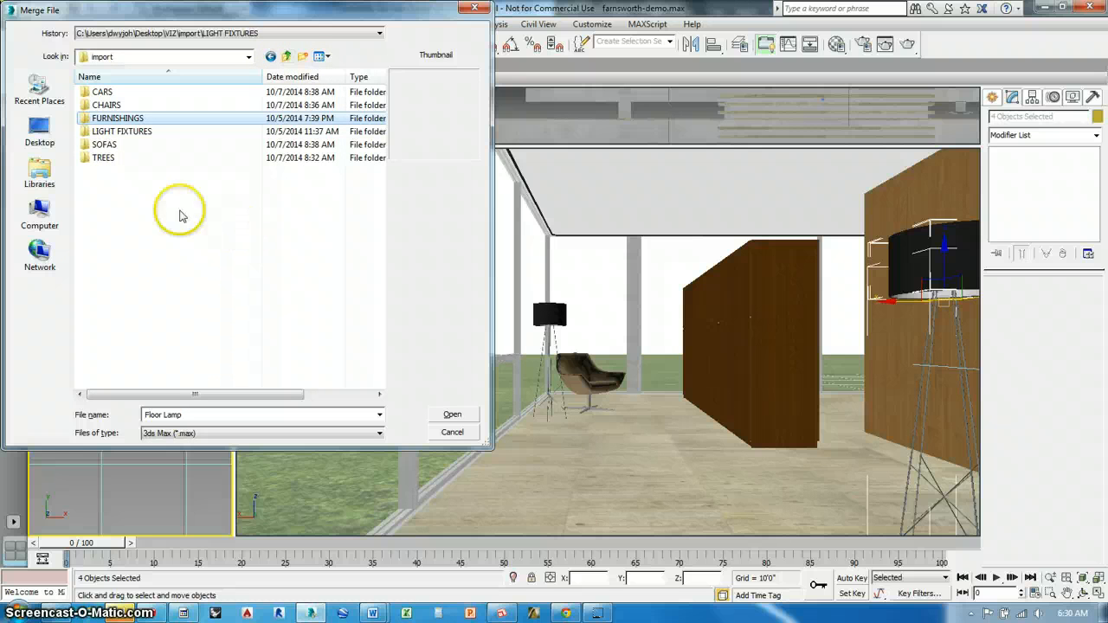
Open the Desiree_EGO file from the DESIREE EGO folder in CHAIRS for merging
double_click(104, 106)
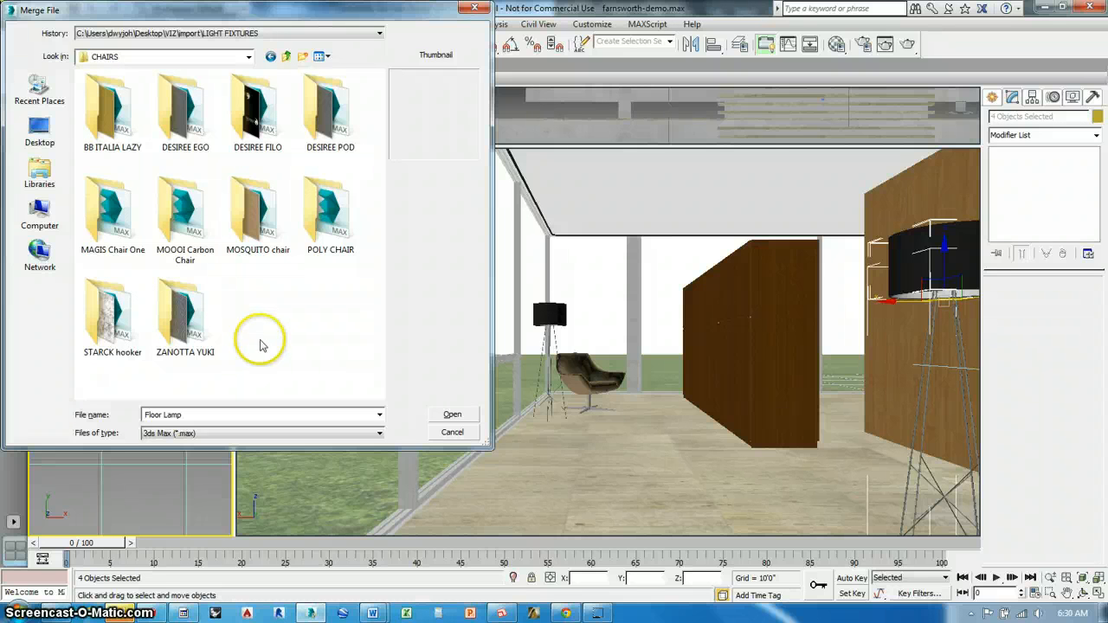
left_click(177, 99)
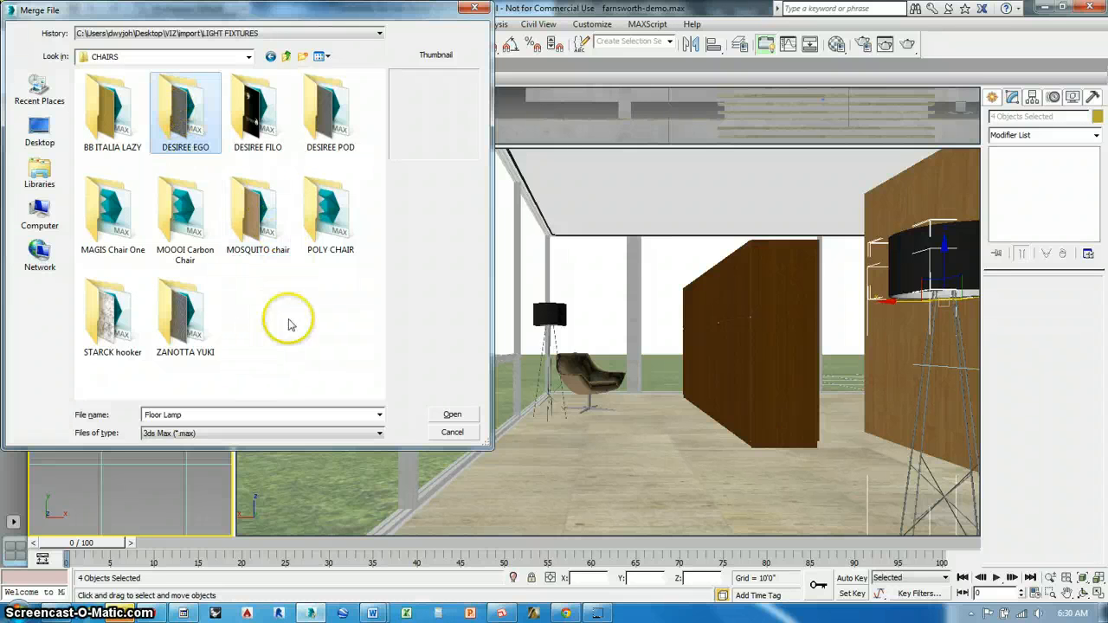
double_click(183, 117)
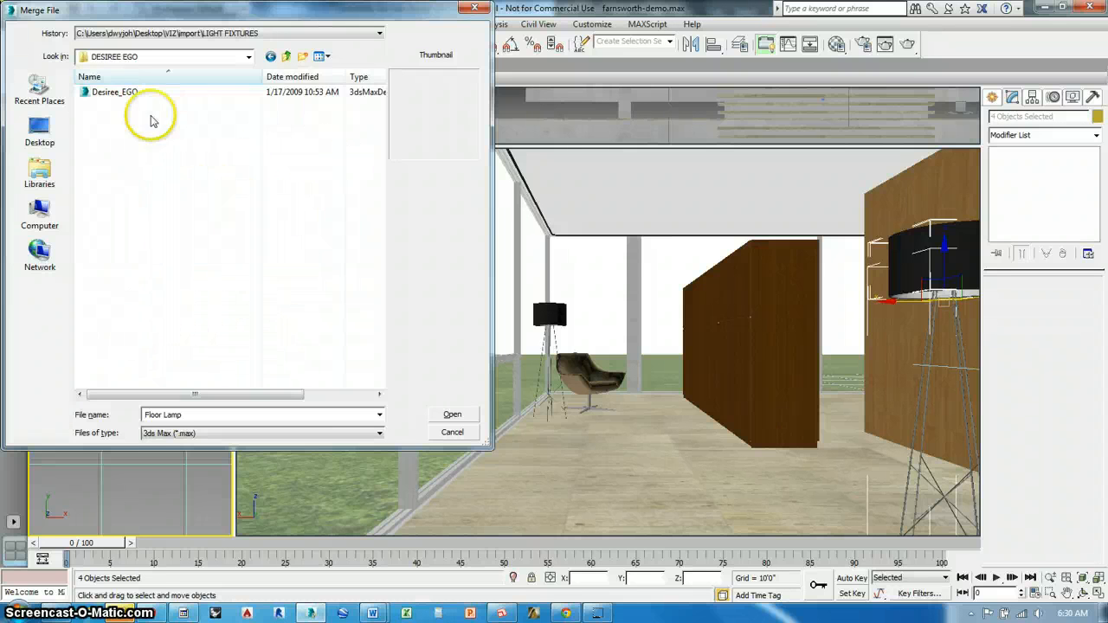
left_click(110, 93)
left_click(451, 415)
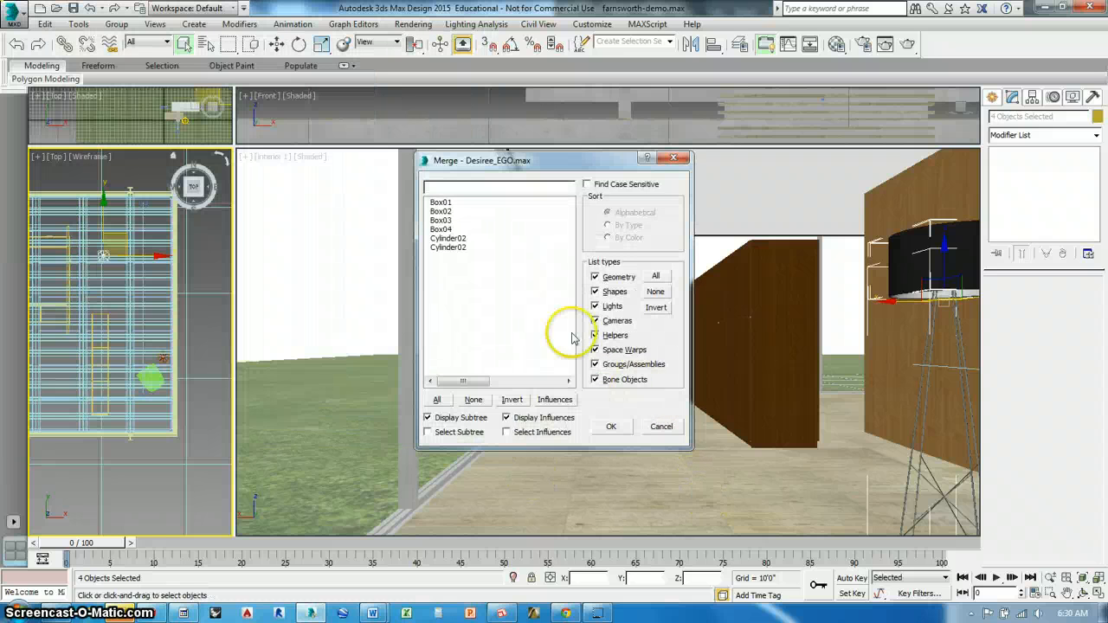
Merge all six Desiree_EGO objects into the scene, auto-renaming all duplicate object names
left_click(468, 202)
left_click(456, 246, "shift")
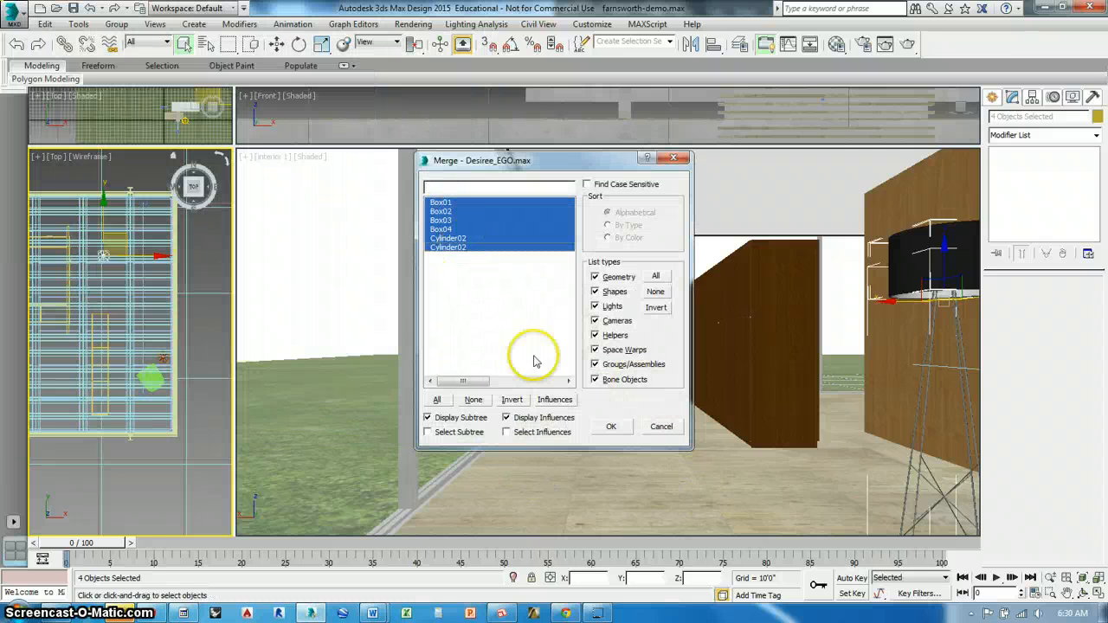
left_click(606, 426)
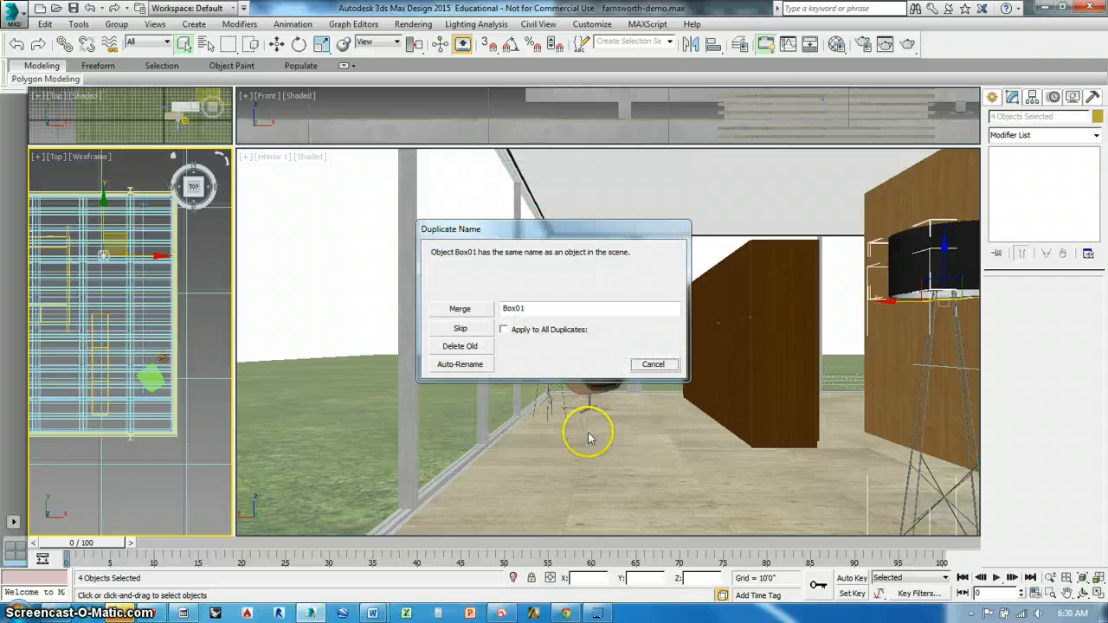
left_click(504, 330)
left_click(462, 363)
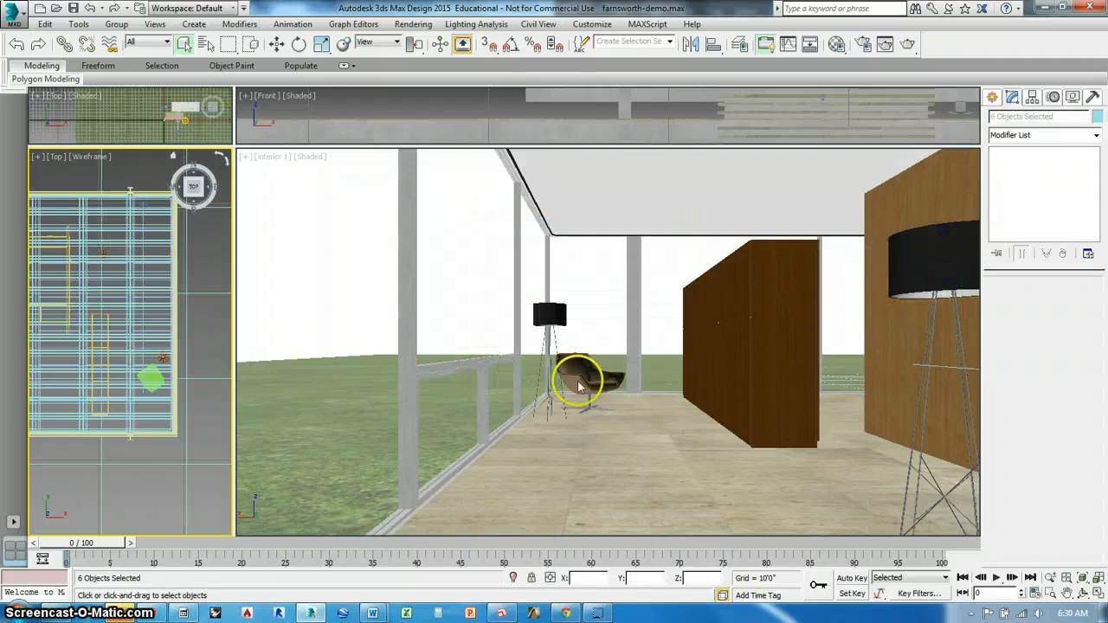
Move the merged Desiree EGO chair in plan from the origin into the house, about 95'10" along X and 27'2" along Y
middle_click_drag(115, 388, 445, 347)
scroll(199, 352, "down", 7)
scroll(198, 352, "up", 15)
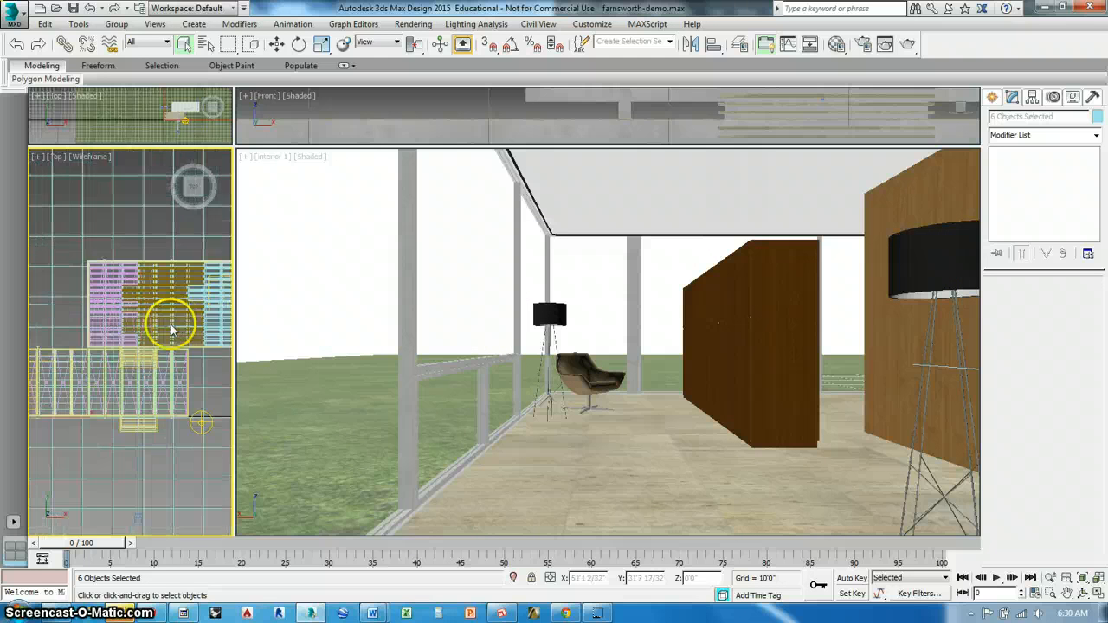
key("z")
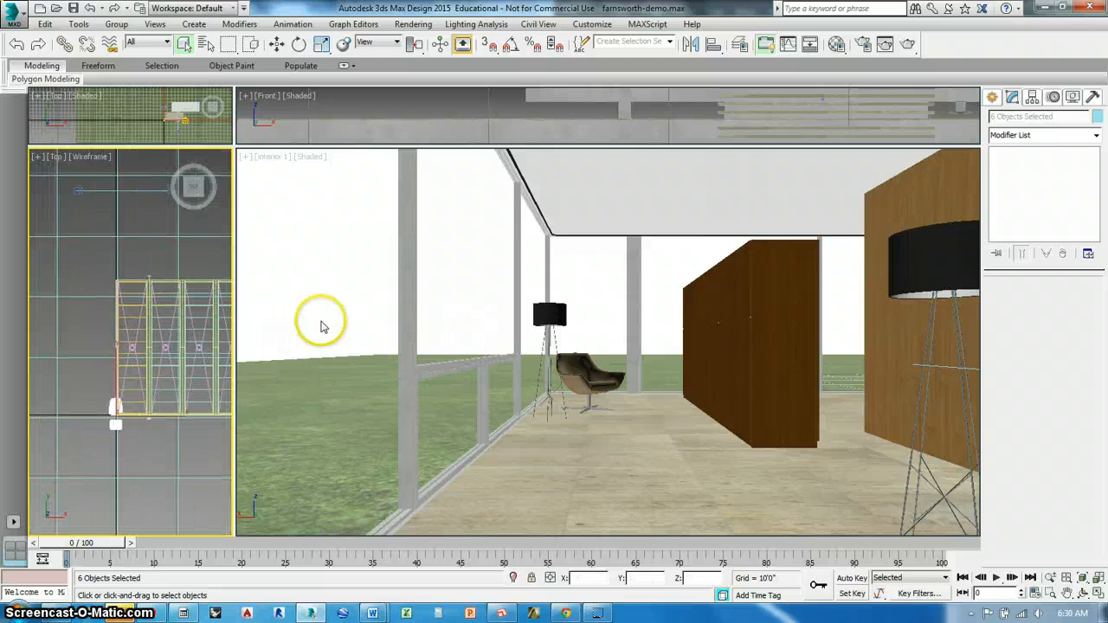
left_click(278, 45)
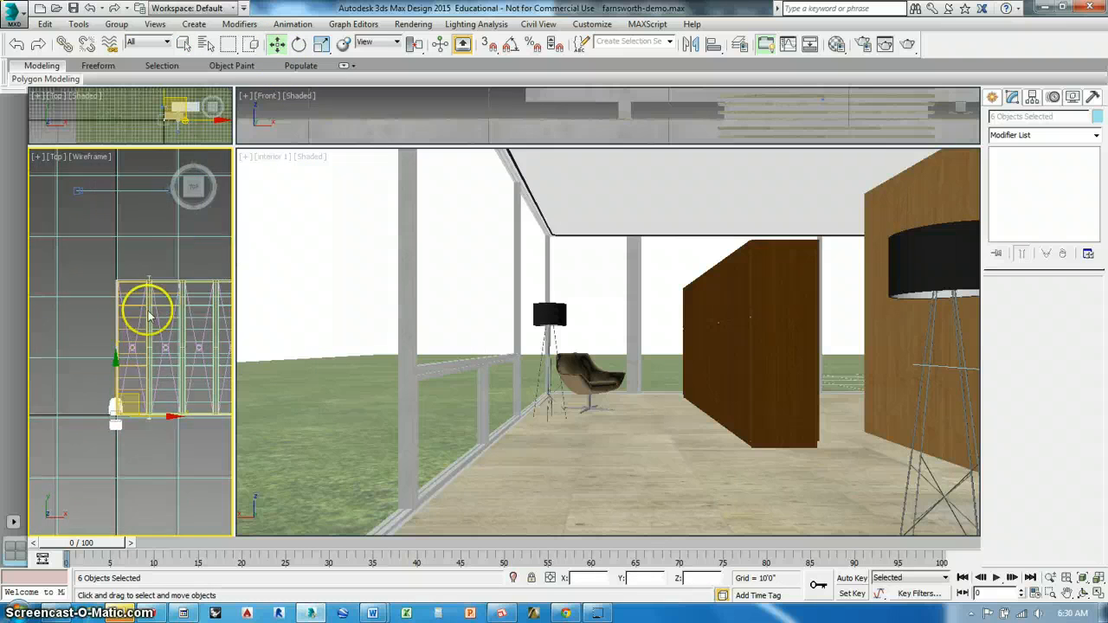
scroll(156, 321, "down", 5)
middle_click_drag(103, 359, 139, 353)
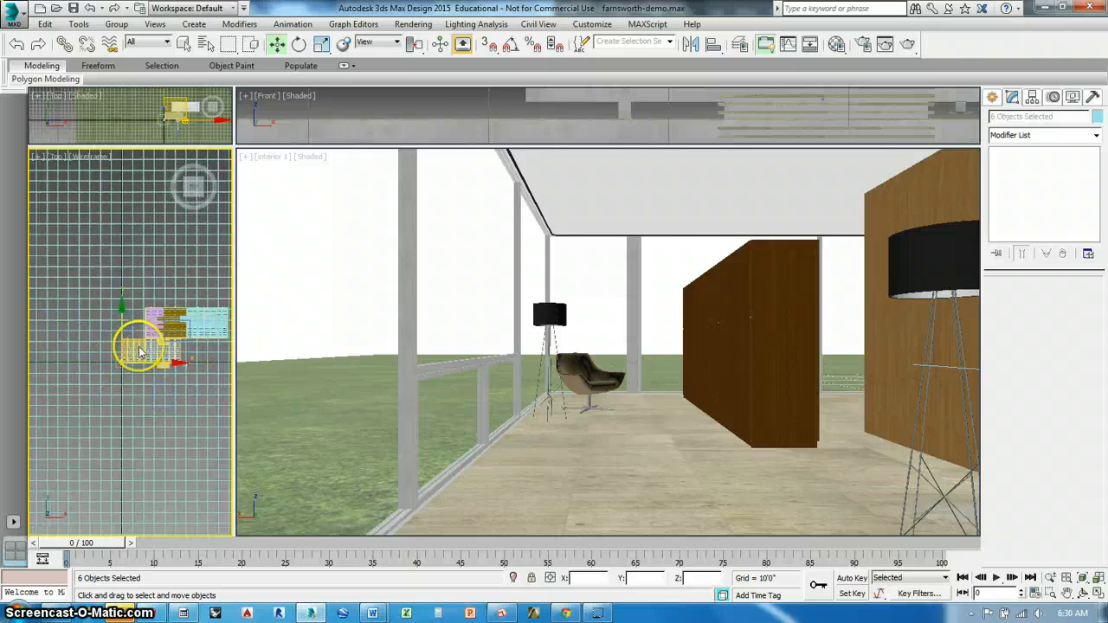
left_click_drag(147, 344, 247, 316)
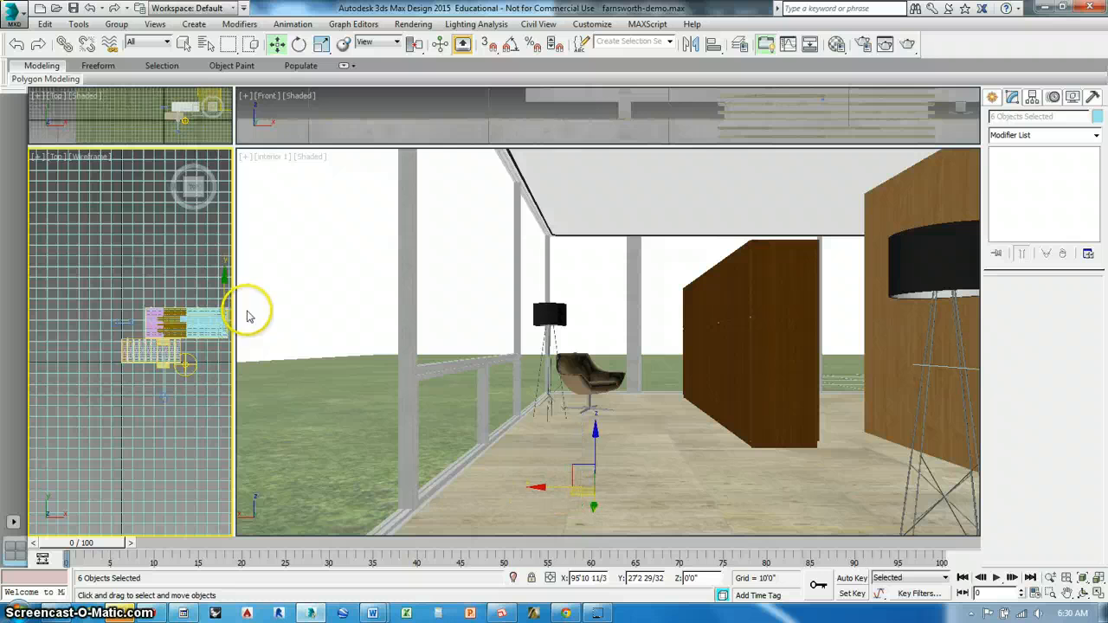
Raise the merged Desiree EGO chair onto the house floor and shift it about 16'3" along Y toward the interior camera
left_click(598, 444)
left_click_drag(595, 448, 604, 345)
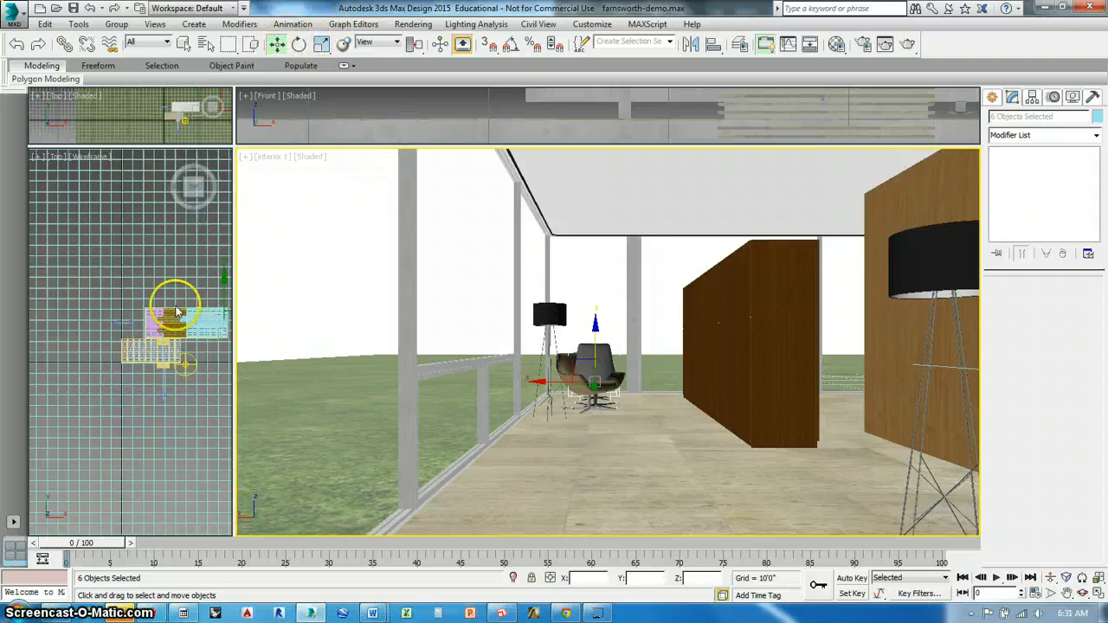
middle_click_drag(176, 310, 111, 347)
scroll(166, 314, "up", 5)
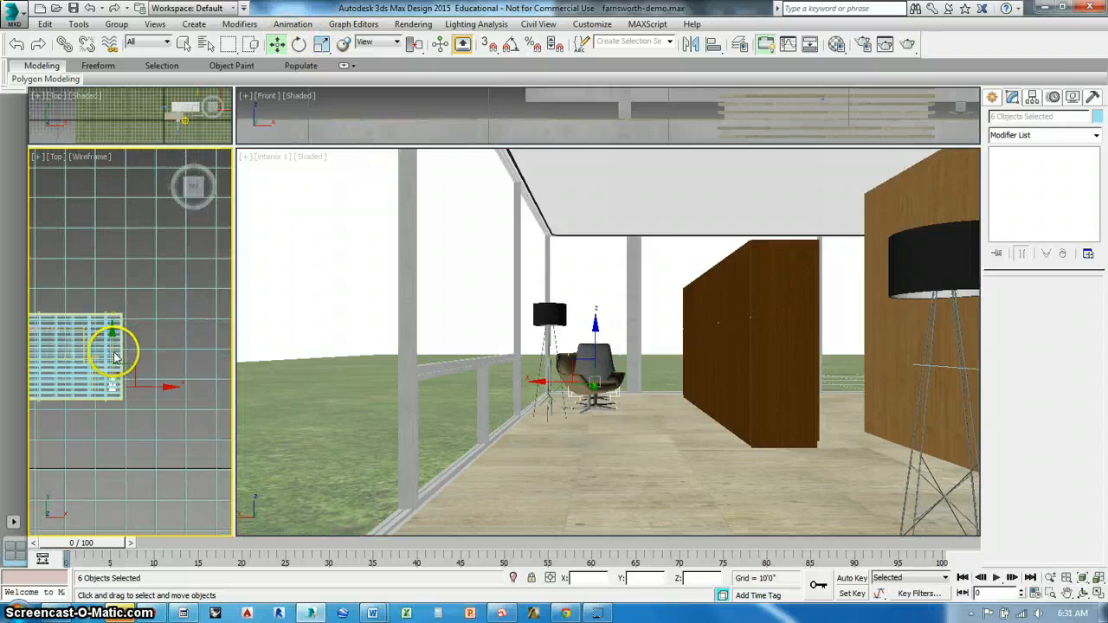
left_click_drag(115, 355, 124, 308)
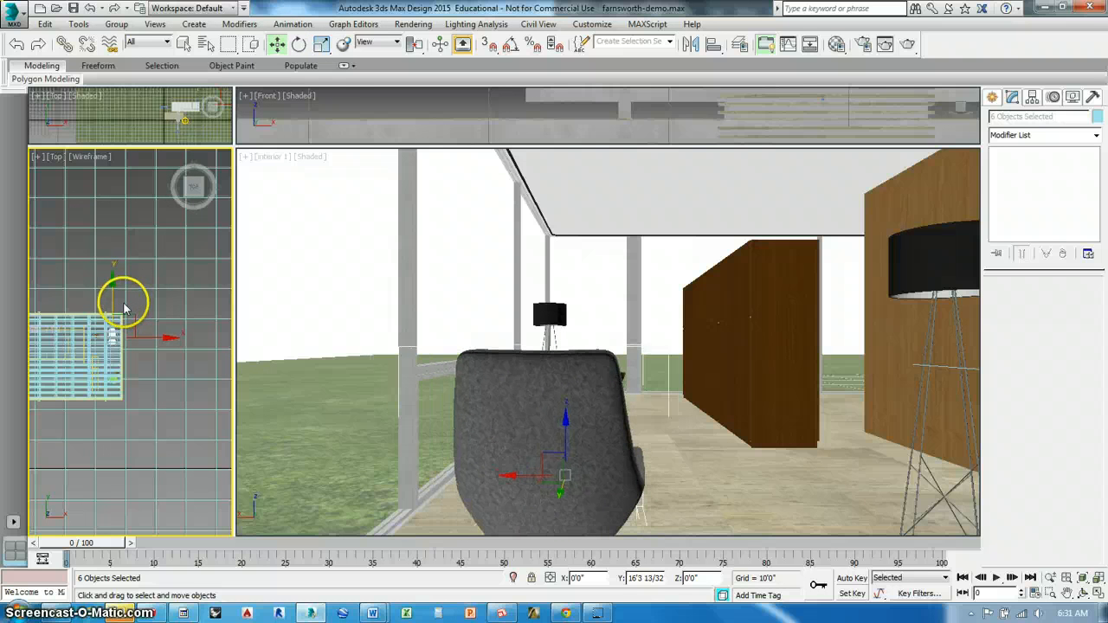
Rotate the Desiree EGO chair and ottoman about the vertical axis to a side-on pose, and move them slightly closer to the camera
left_click(298, 44)
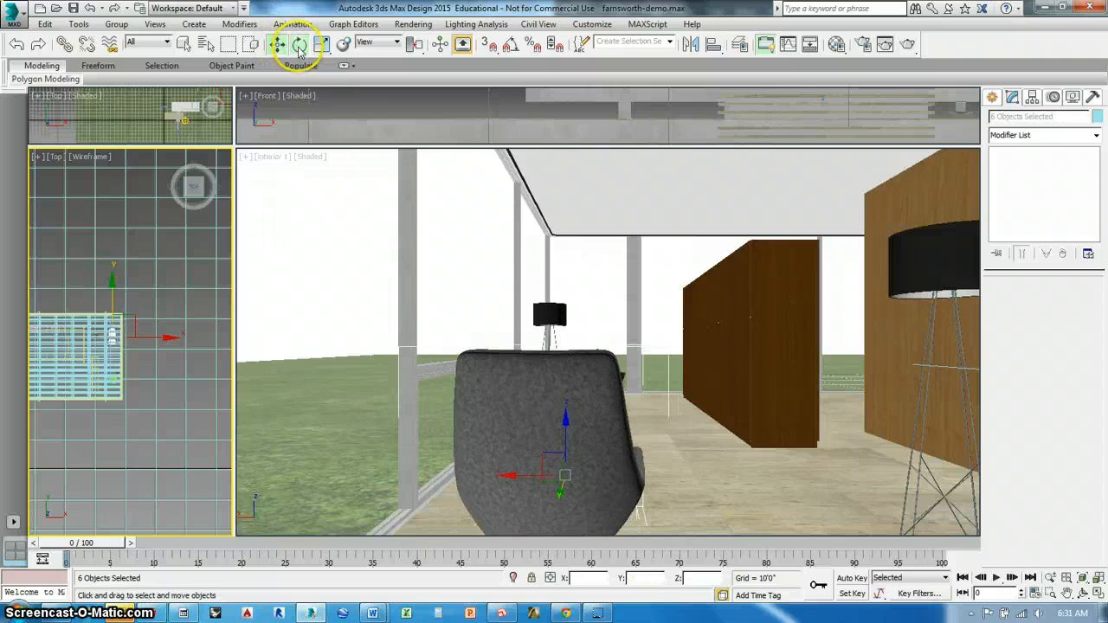
left_click_drag(591, 493, 527, 497)
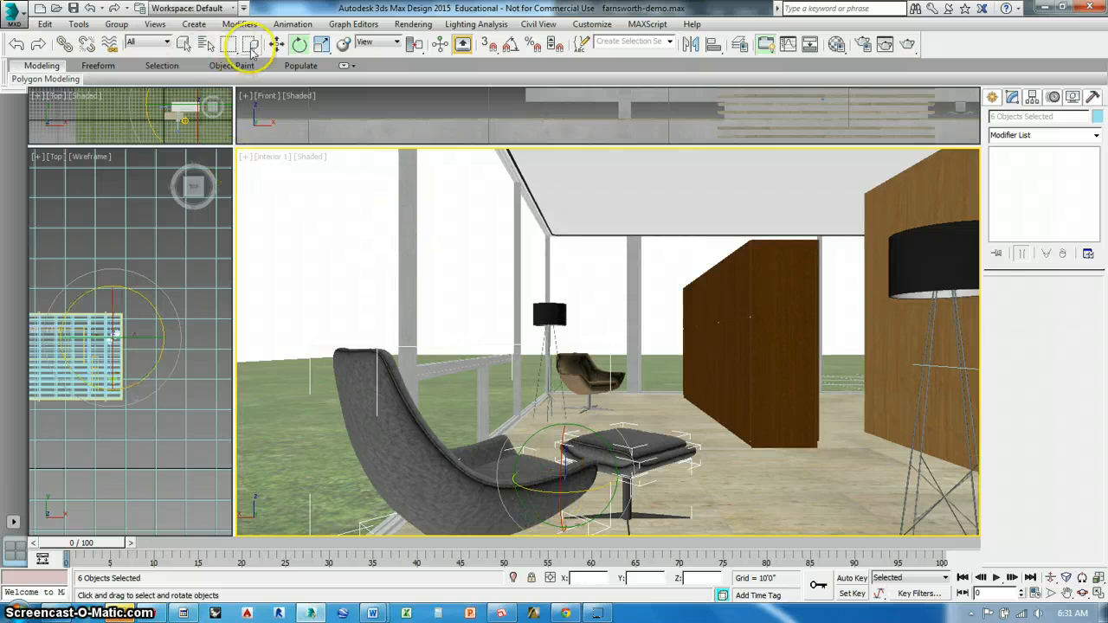
left_click(276, 44)
middle_click_drag(562, 493, 565, 495)
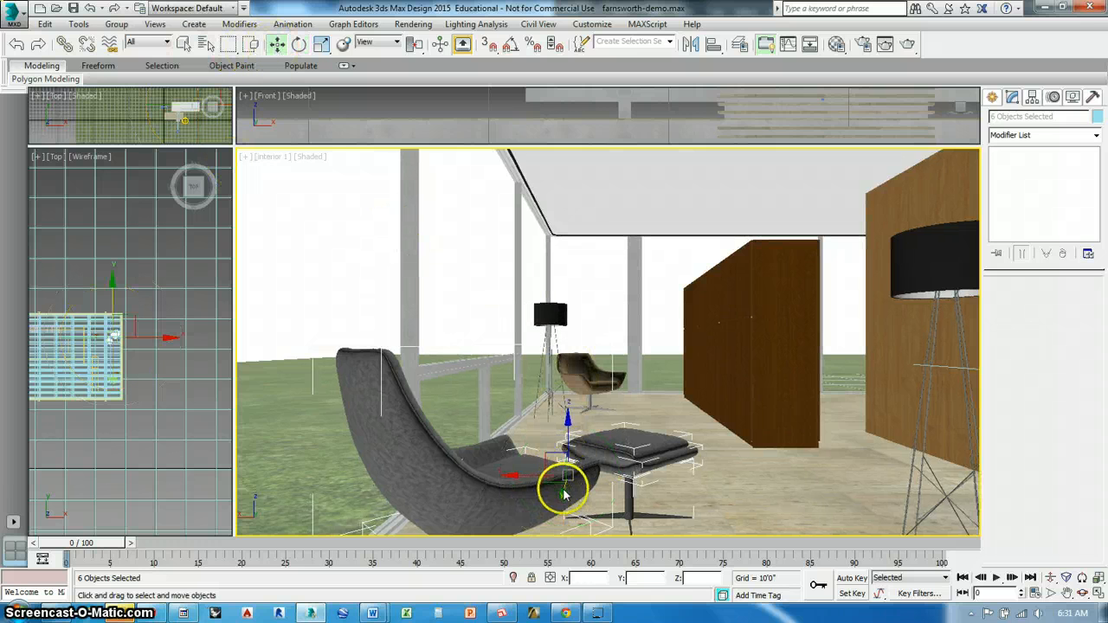
left_click_drag(562, 492, 557, 524)
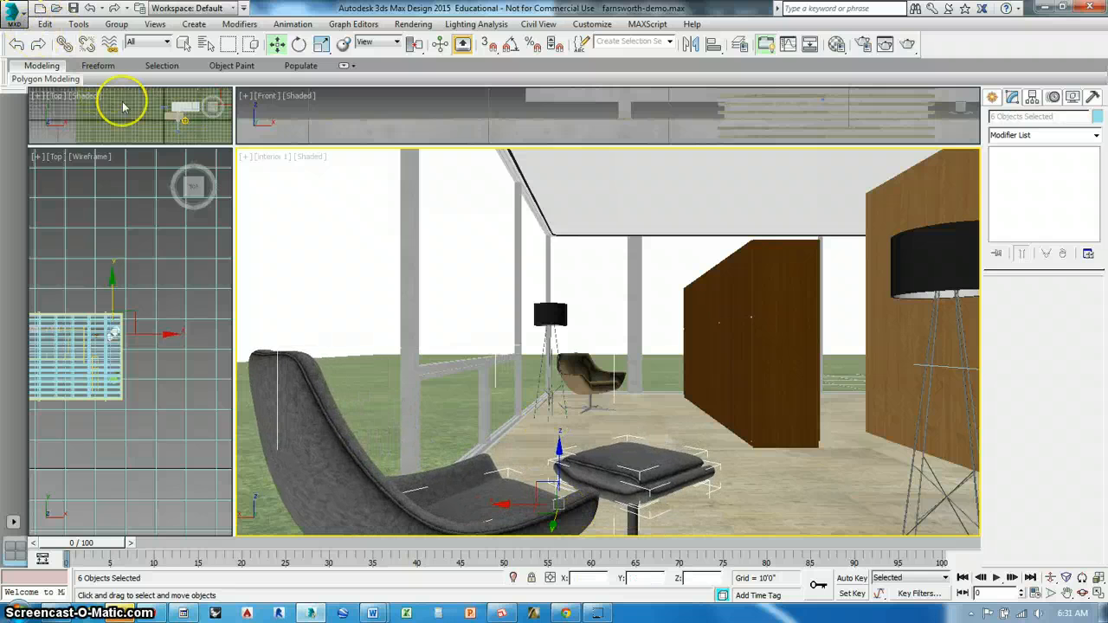
Delete the foreground floor lamp beside the wood wall
left_click(168, 267)
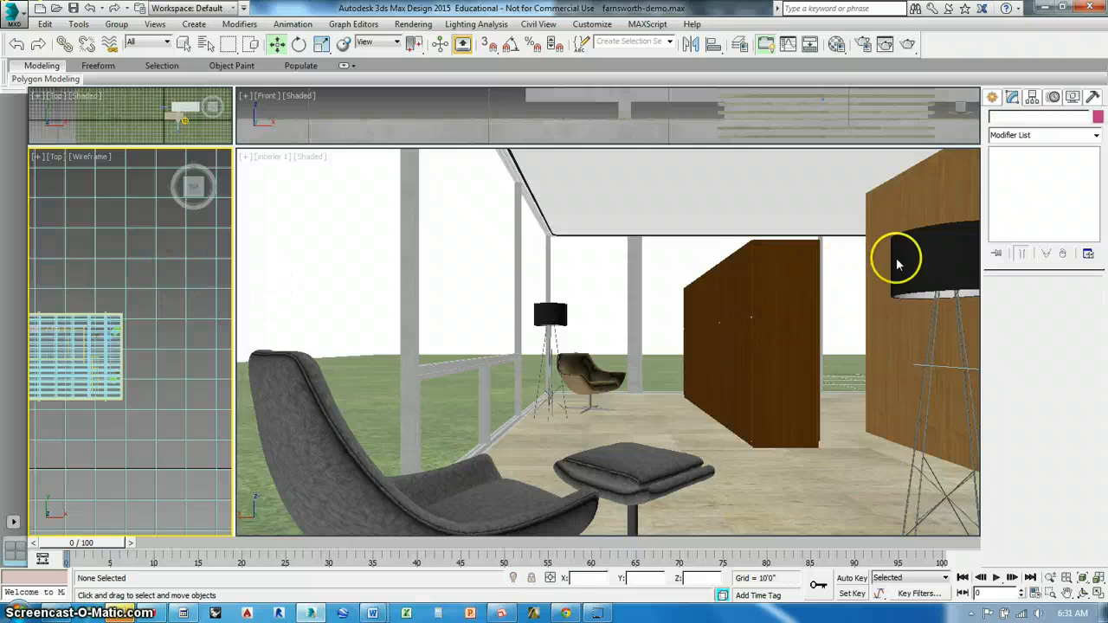
left_click(940, 265)
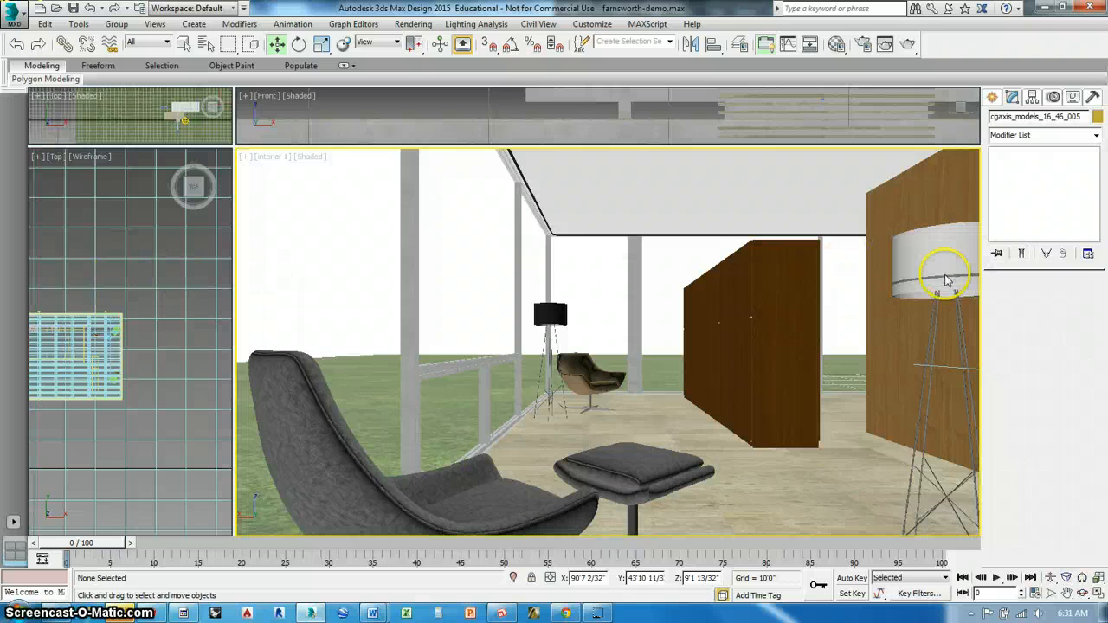
key("Delete")
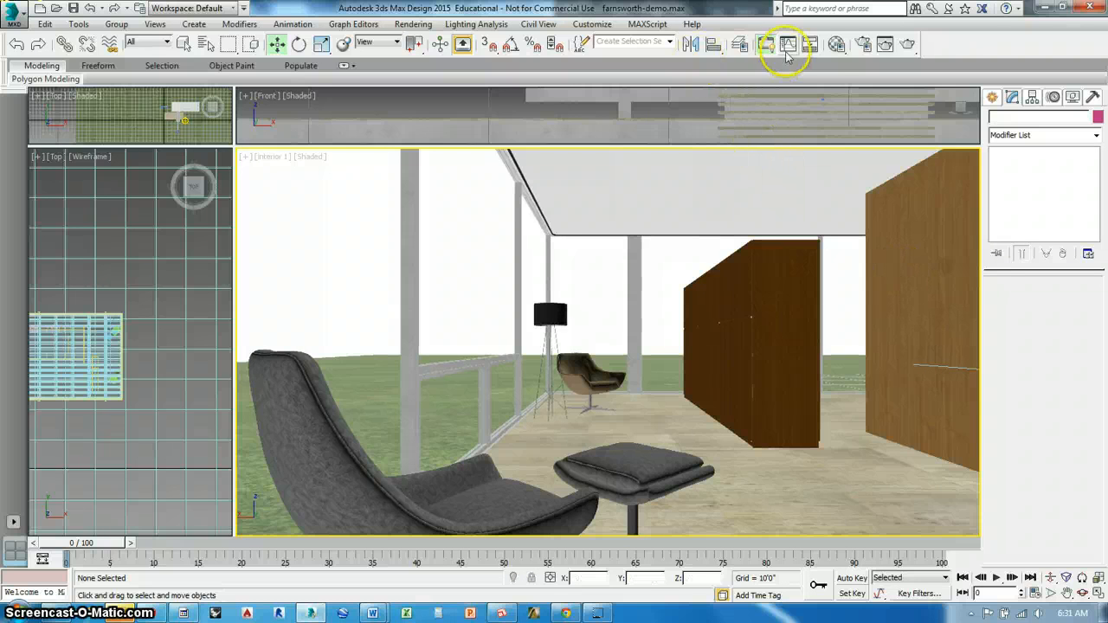
Open the Material Editor, start a V-Ray test render of the interior 1 view, then cancel it and close the frame buffer
left_click(836, 43)
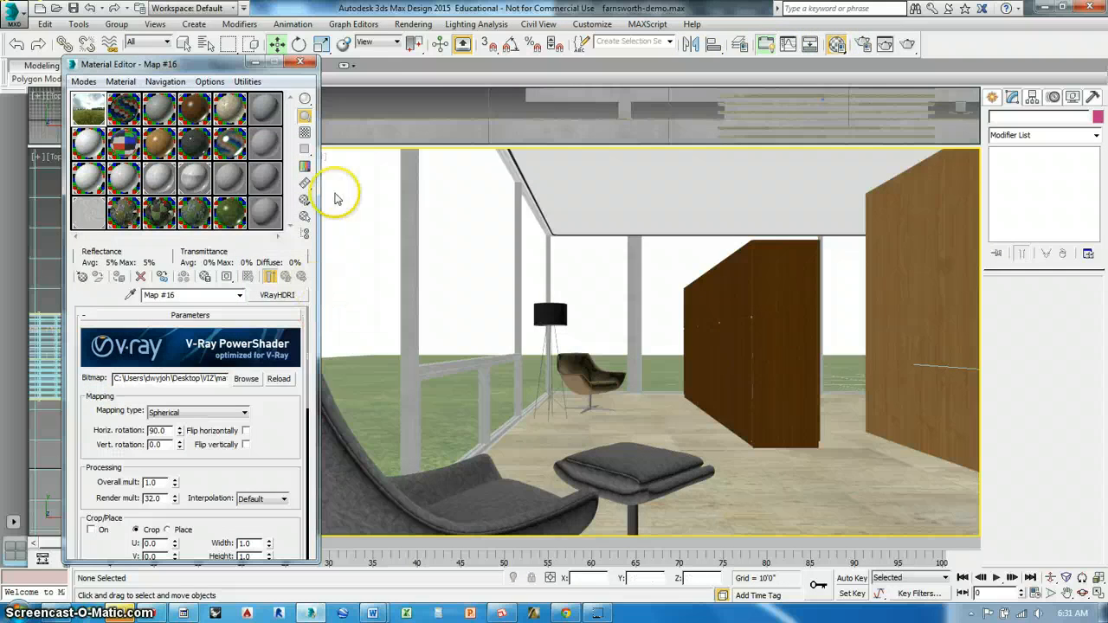
left_click(908, 43)
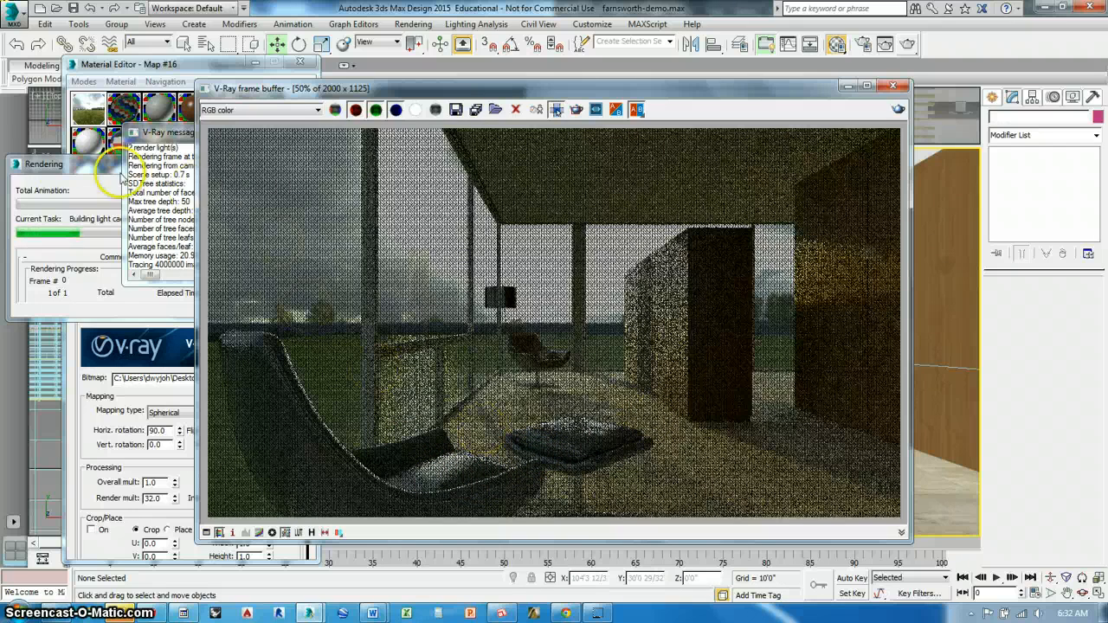
left_click(64, 169)
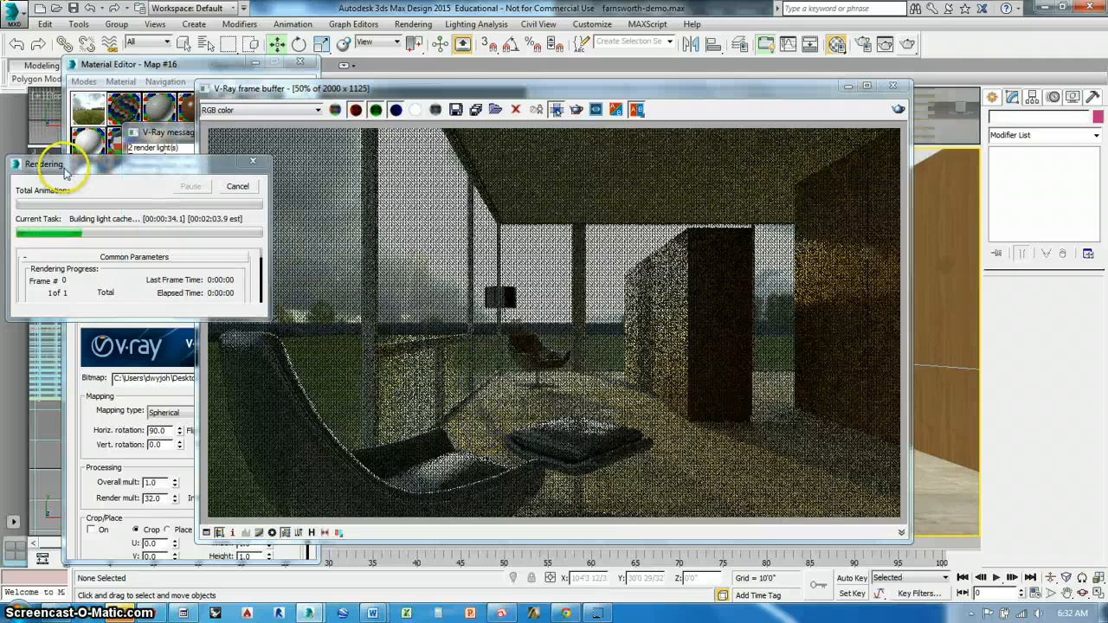
left_click(240, 192)
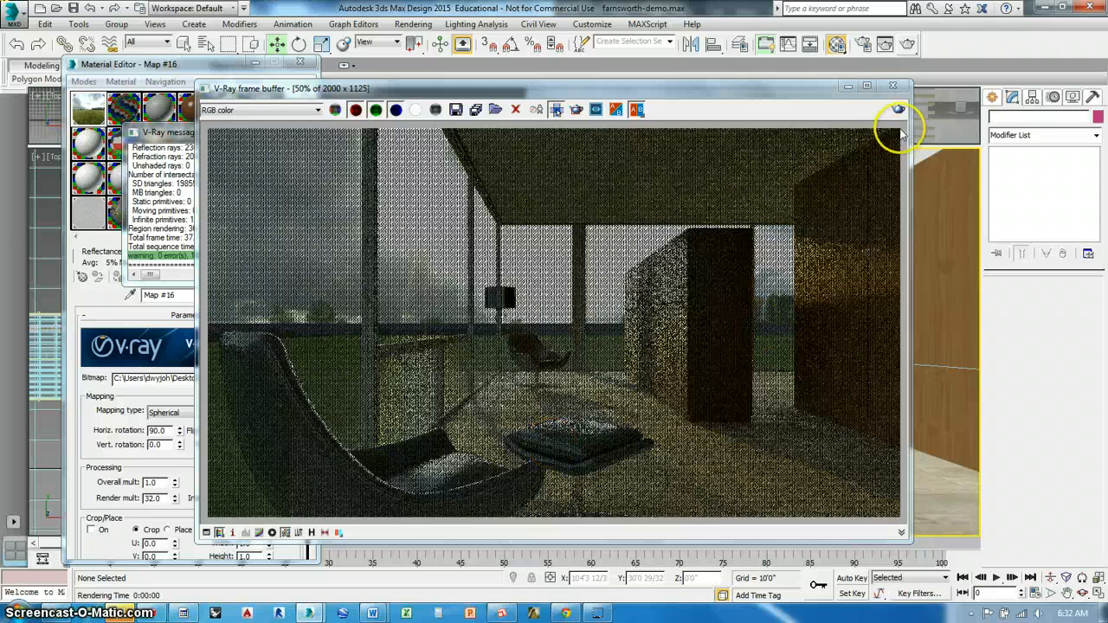
left_click(892, 89)
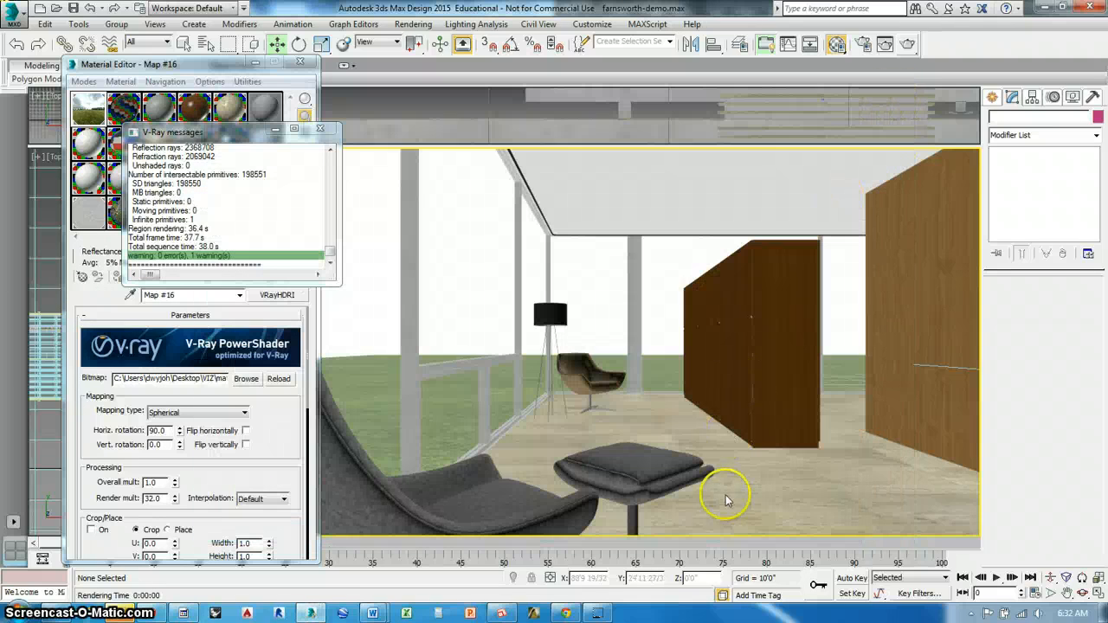
Undo the deletion of the foreground floor lamp and close the V-Ray messages window
left_click(726, 497)
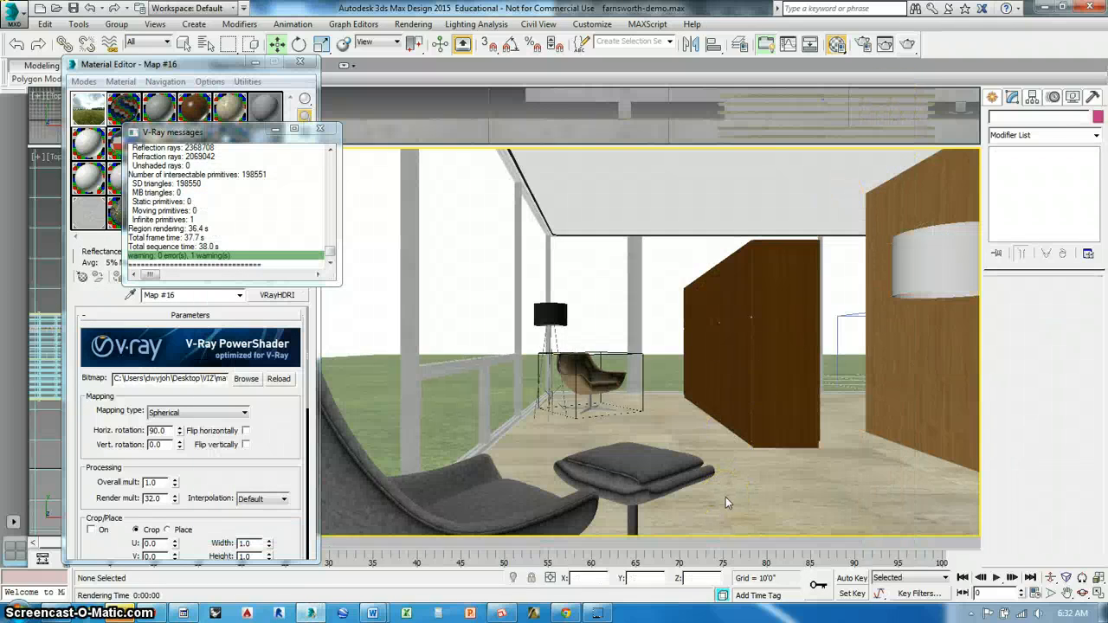
left_click(726, 497)
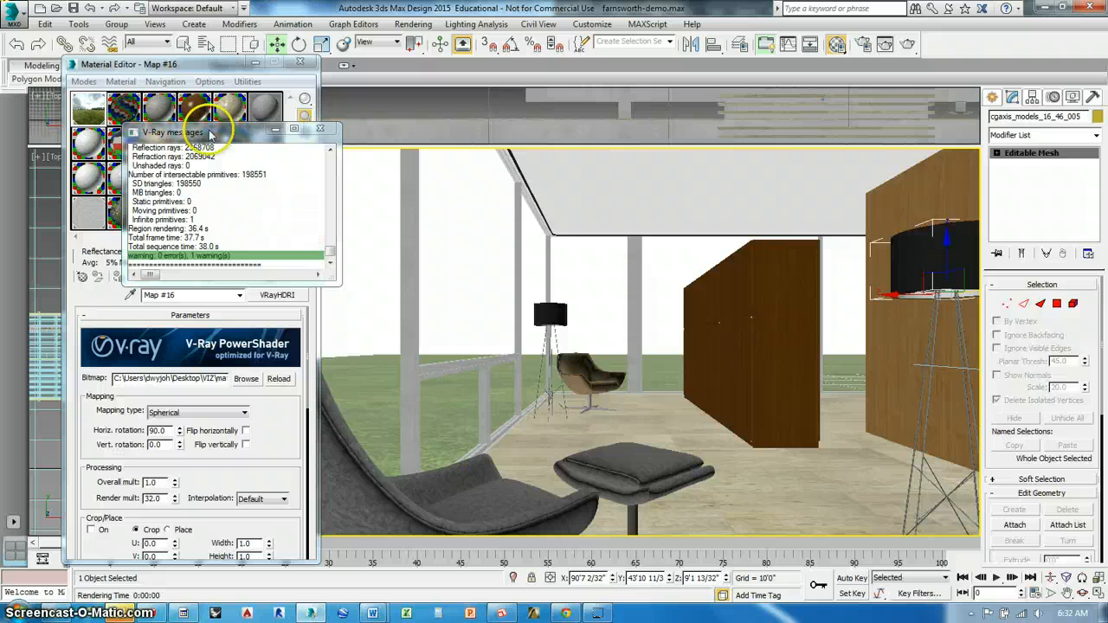
left_click(319, 128)
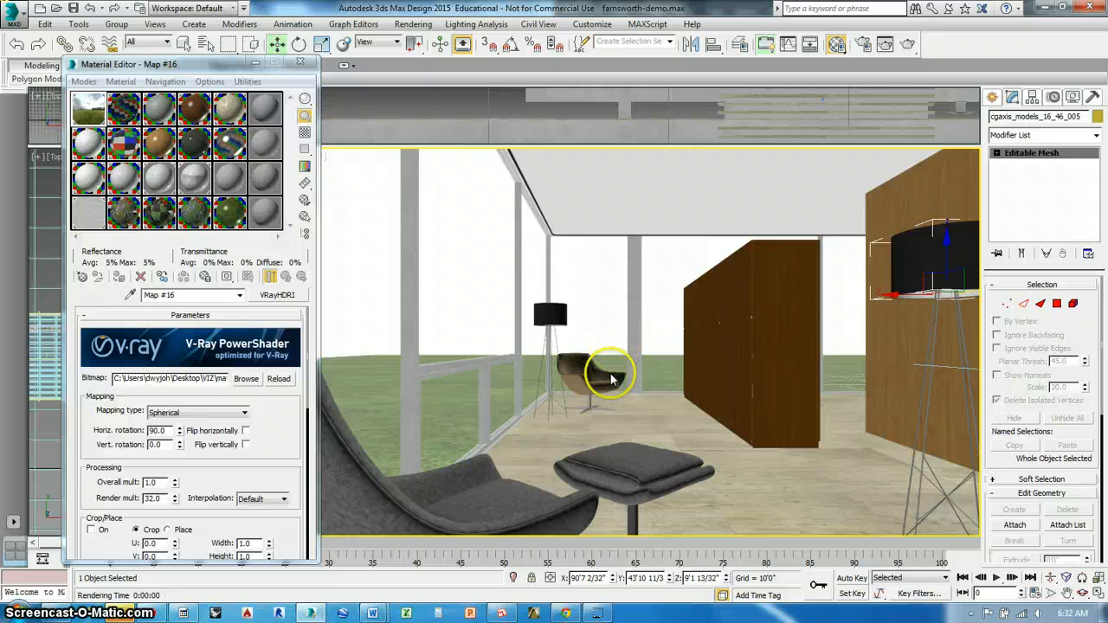
Unhide all hidden objects in the scene
right_click(707, 317)
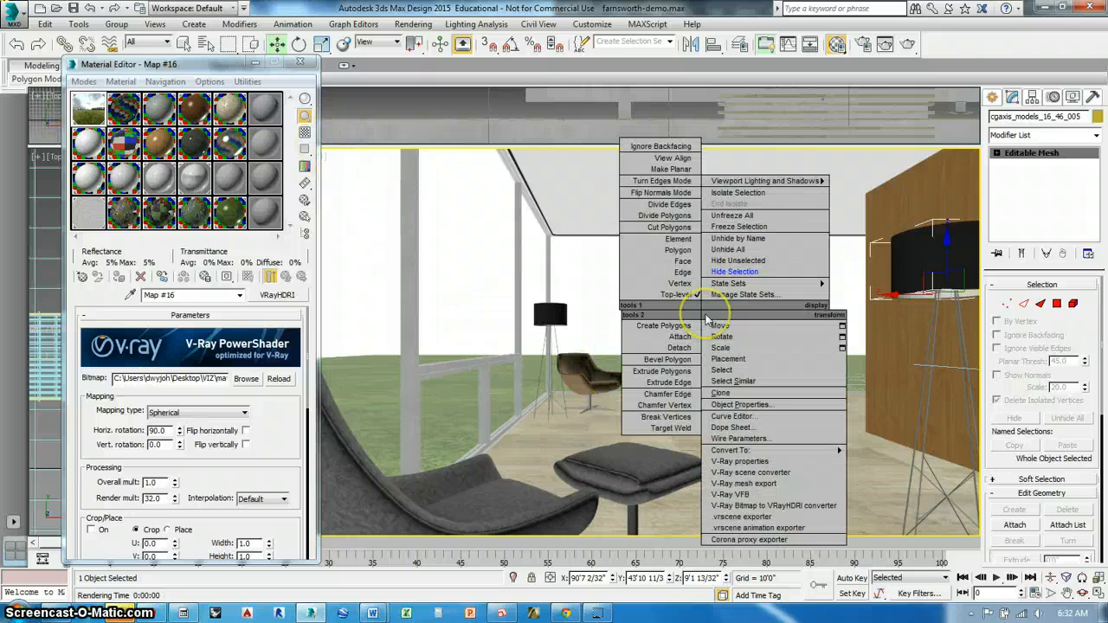
left_click(728, 250)
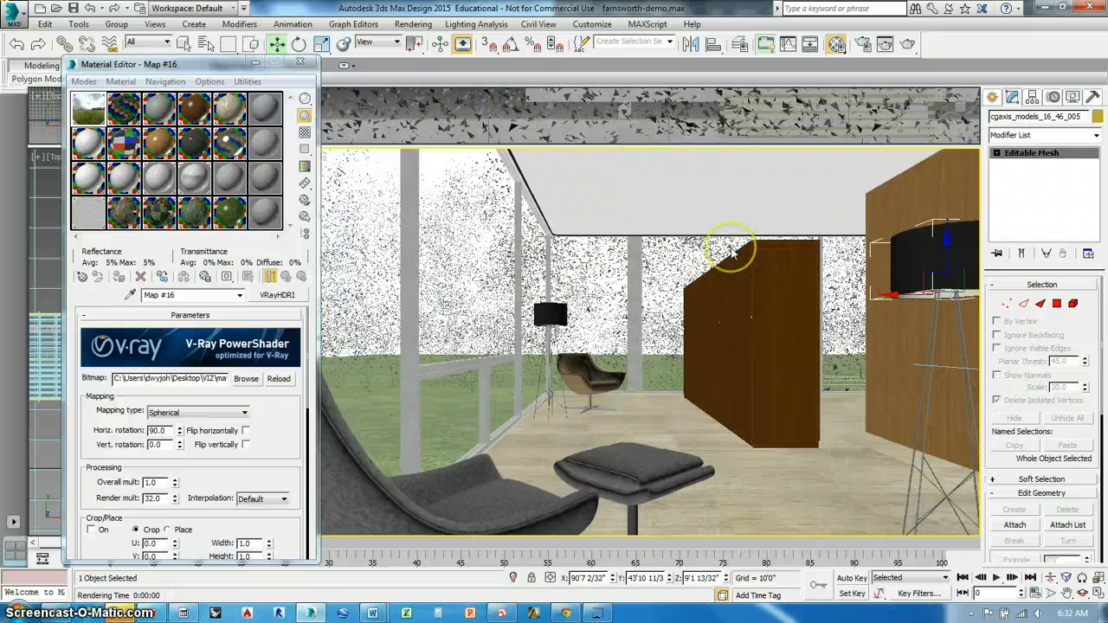